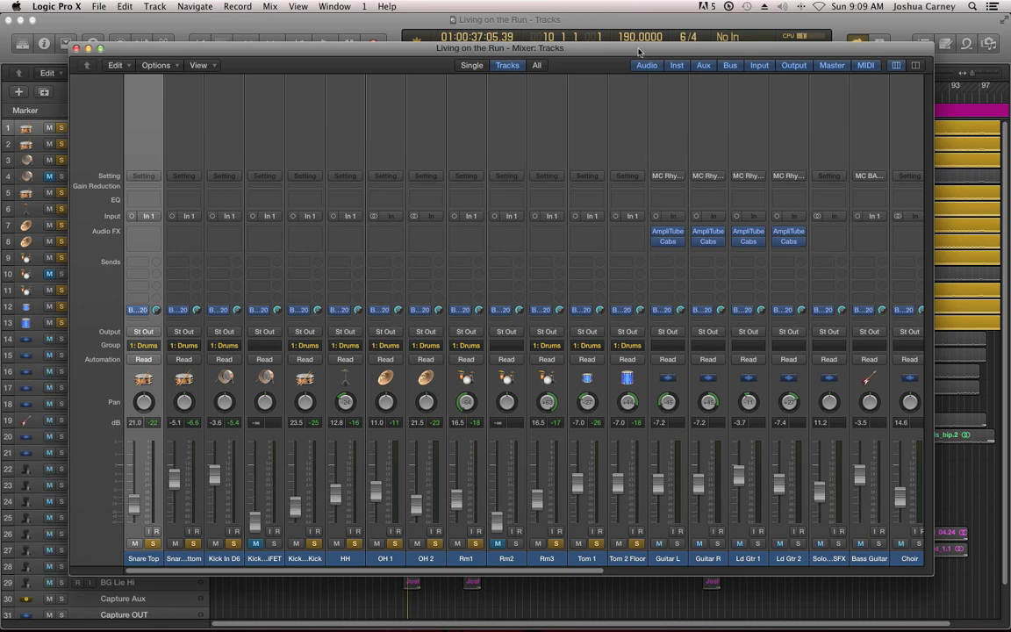
# Reposition the mixer window and play back a passage of the soloed drum tracks
pyautogui.moveTo(638, 51); pyautogui.dragTo(654, 40)
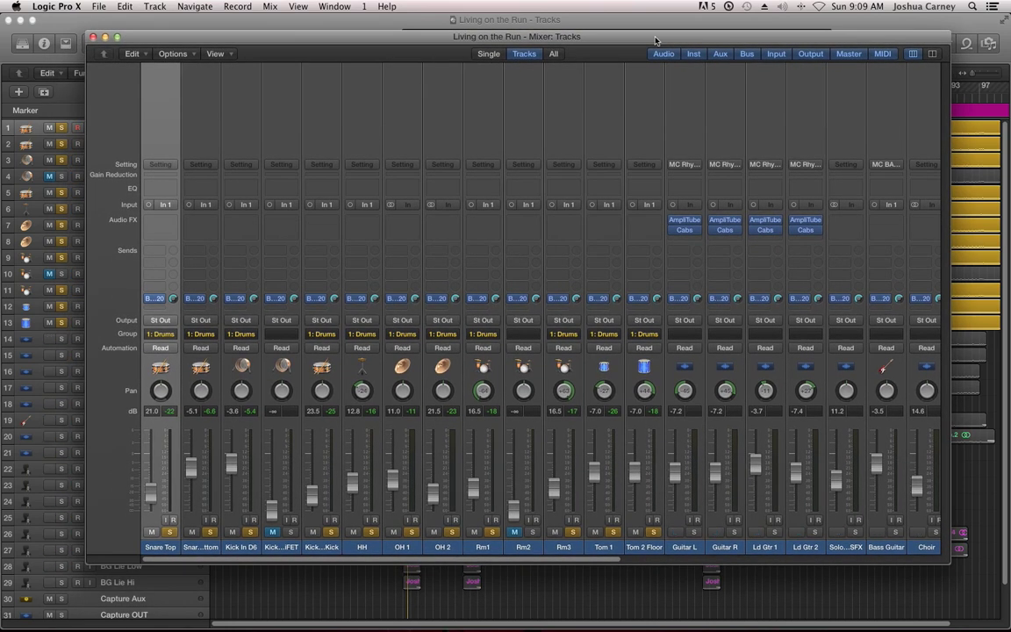
pyautogui.moveTo(654, 39); pyautogui.dragTo(616, 56)
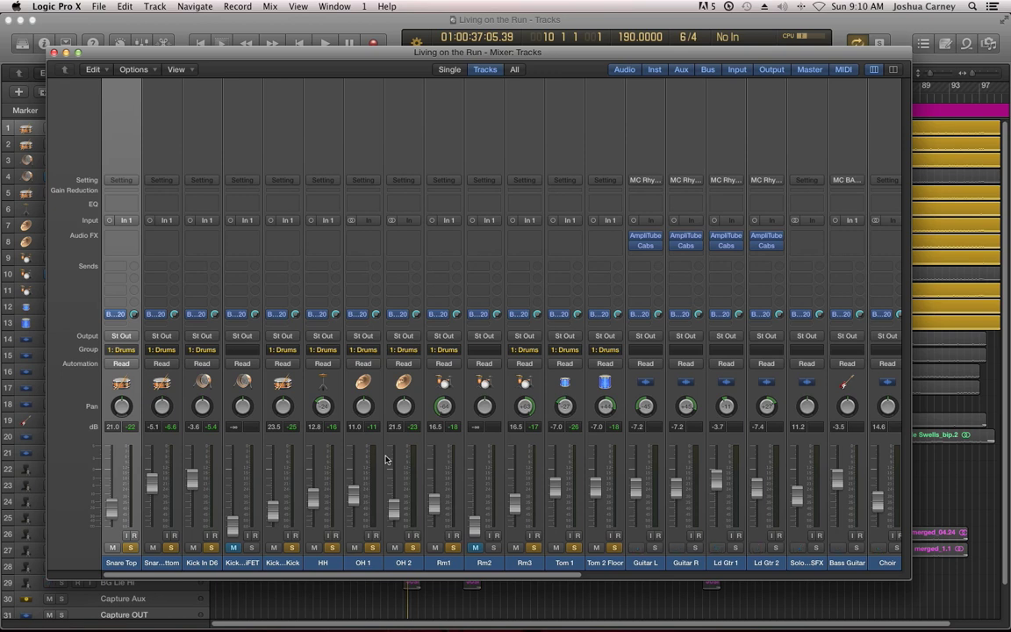
pyautogui.press('space')
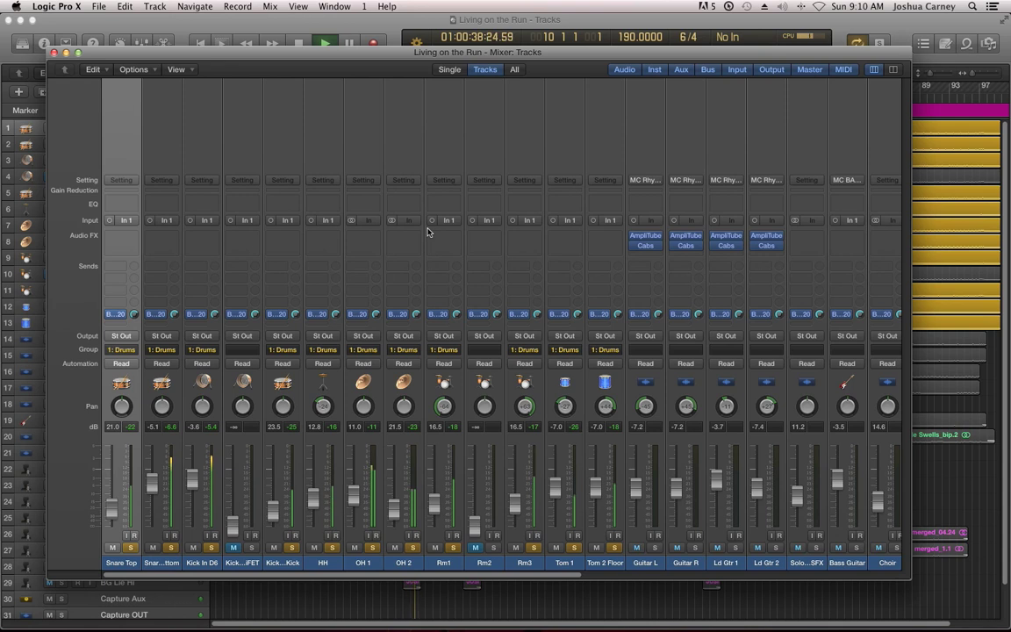
pyautogui.press('space')
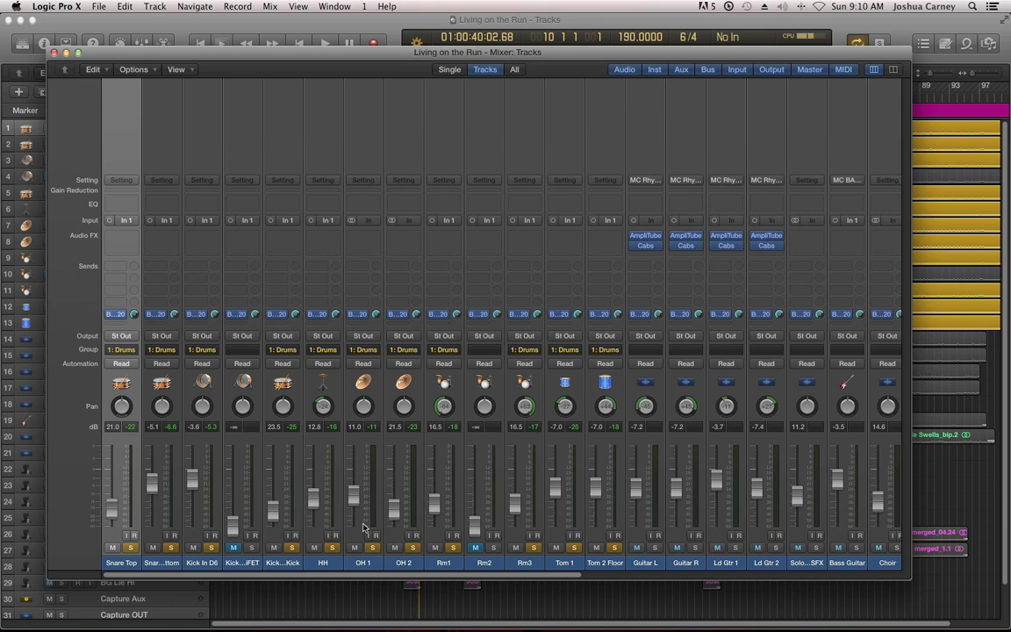
# Clear the solo on all tracks in the Drums group and disable group linking
pyautogui.press('g')
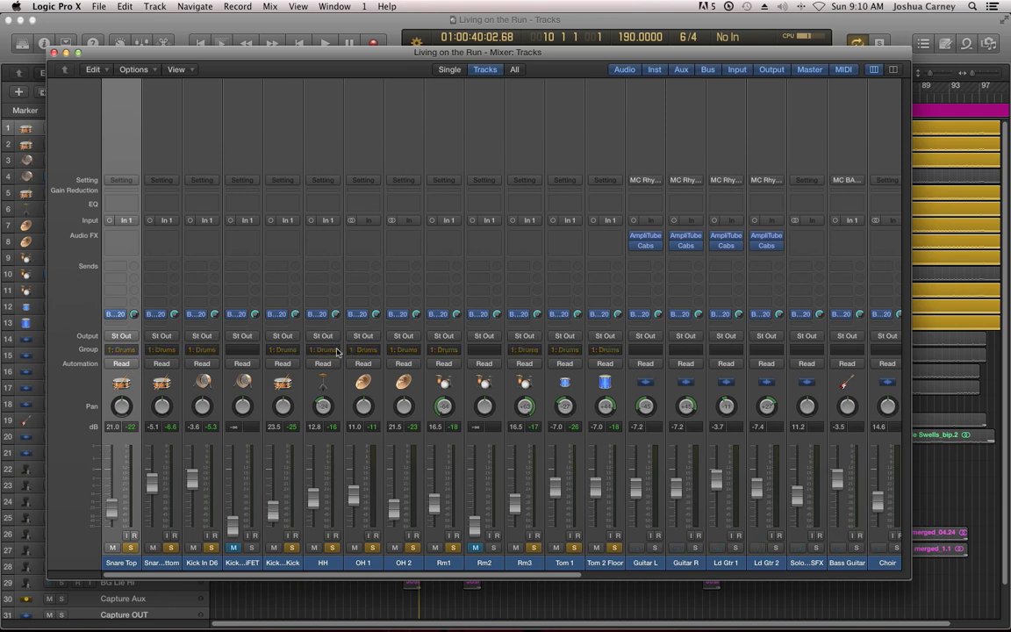
pyautogui.press('g')
pyautogui.click(172, 548)
pyautogui.press('g')
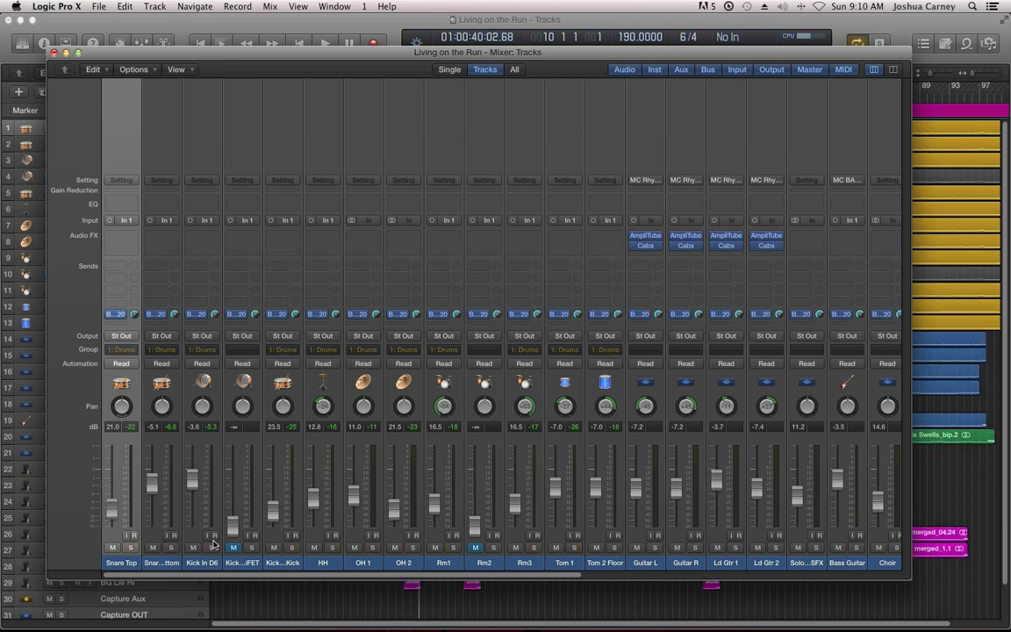
# Solo only the Kick In D6 channel and play it back
pyautogui.moveTo(201, 565); pyautogui.dragTo(276, 564)
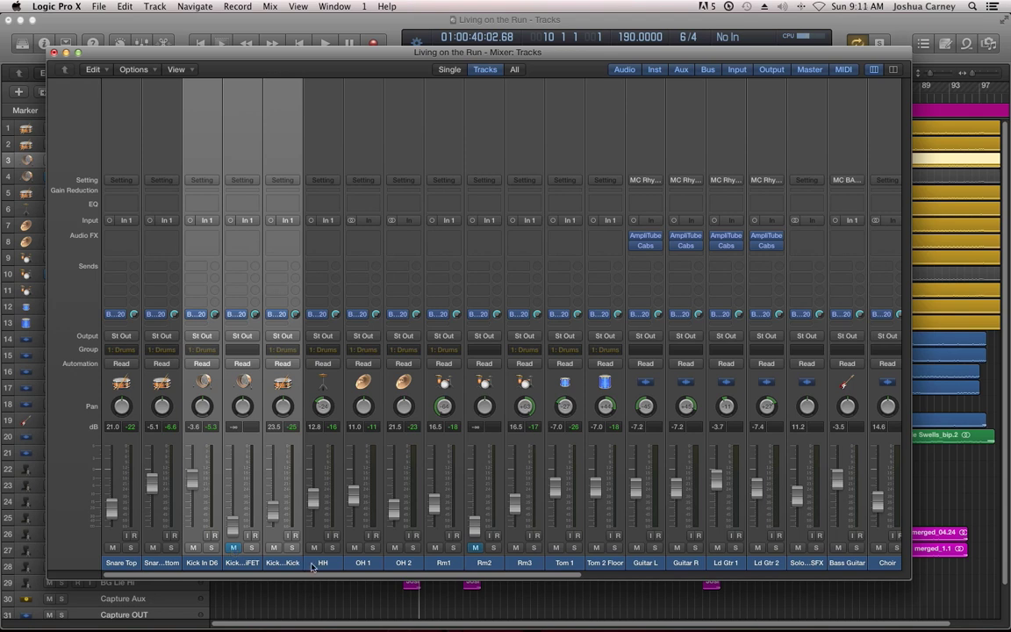
pyautogui.click(311, 564)
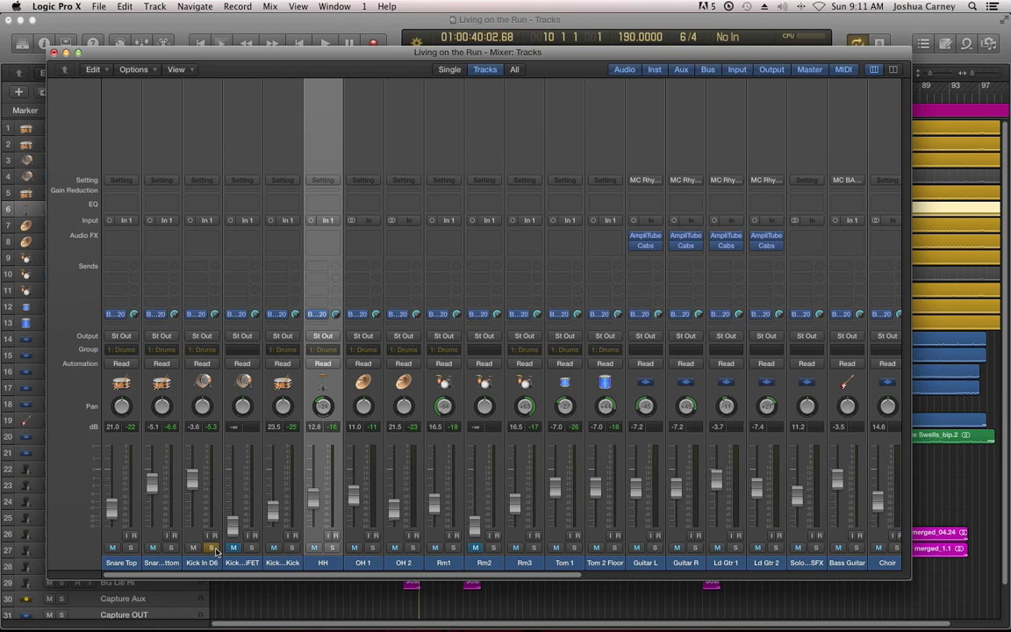
pyautogui.click(213, 549)
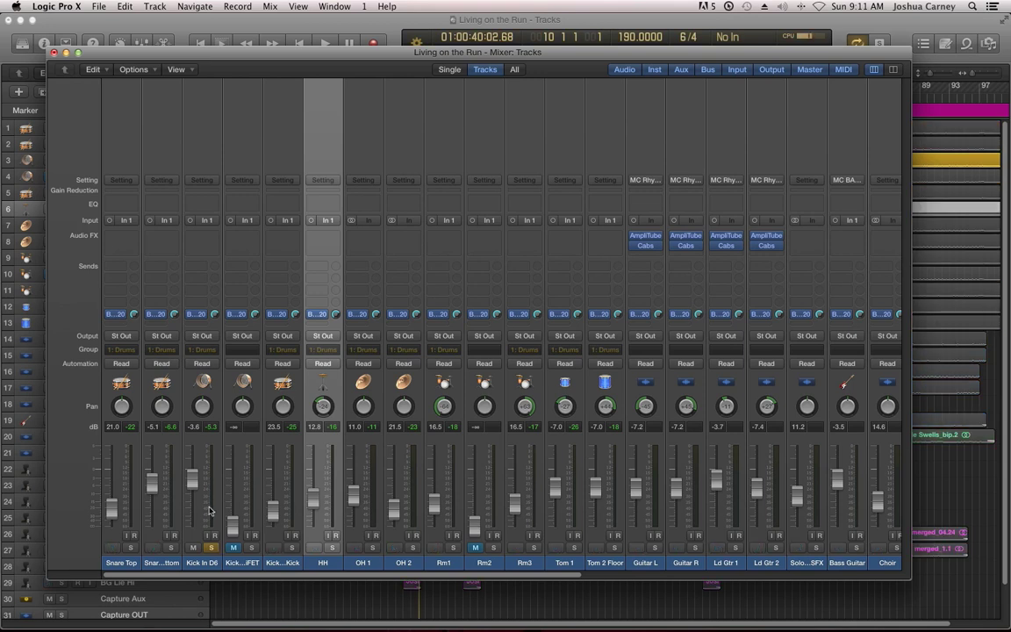
pyautogui.click(294, 548)
pyautogui.click(294, 549)
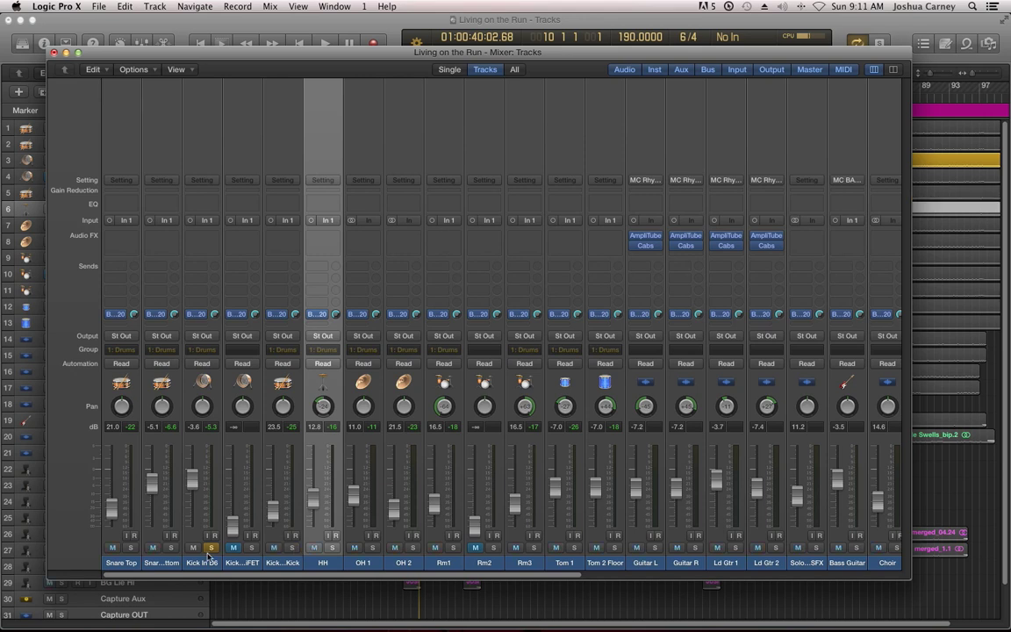
pyautogui.press('space')
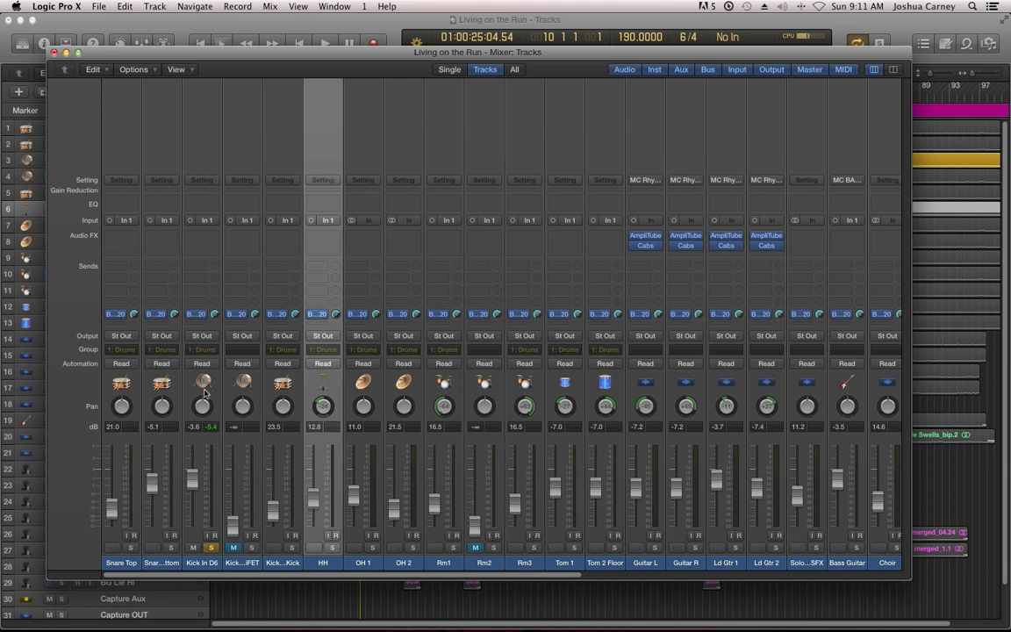
# Insert a mono Channel EQ as the first audio effect on the Kick In D6 channel
pyautogui.click(210, 239)
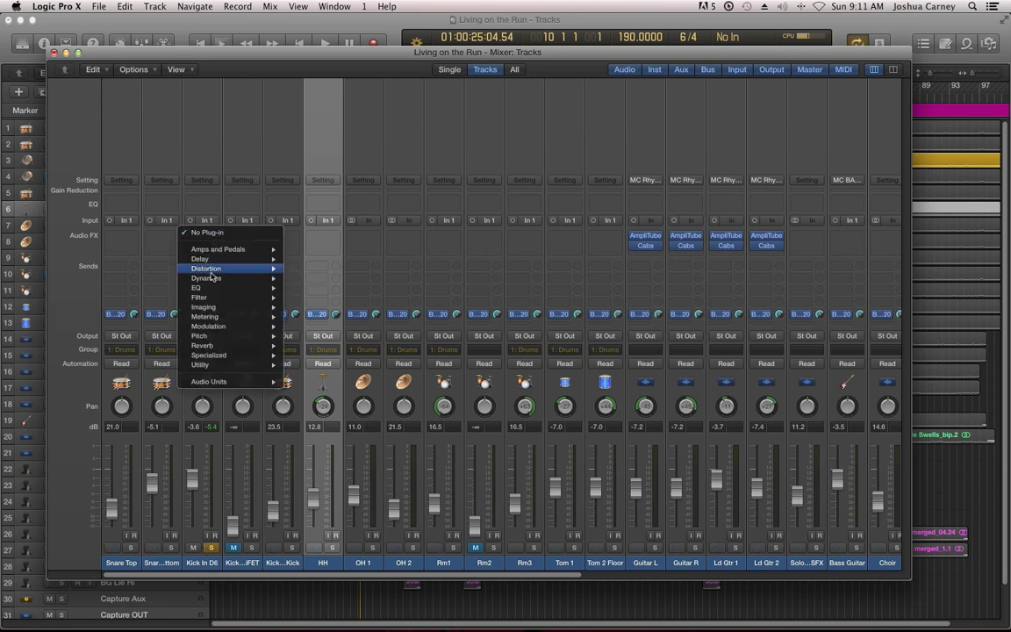
pyautogui.moveTo(213, 289)
pyautogui.moveTo(341, 290)
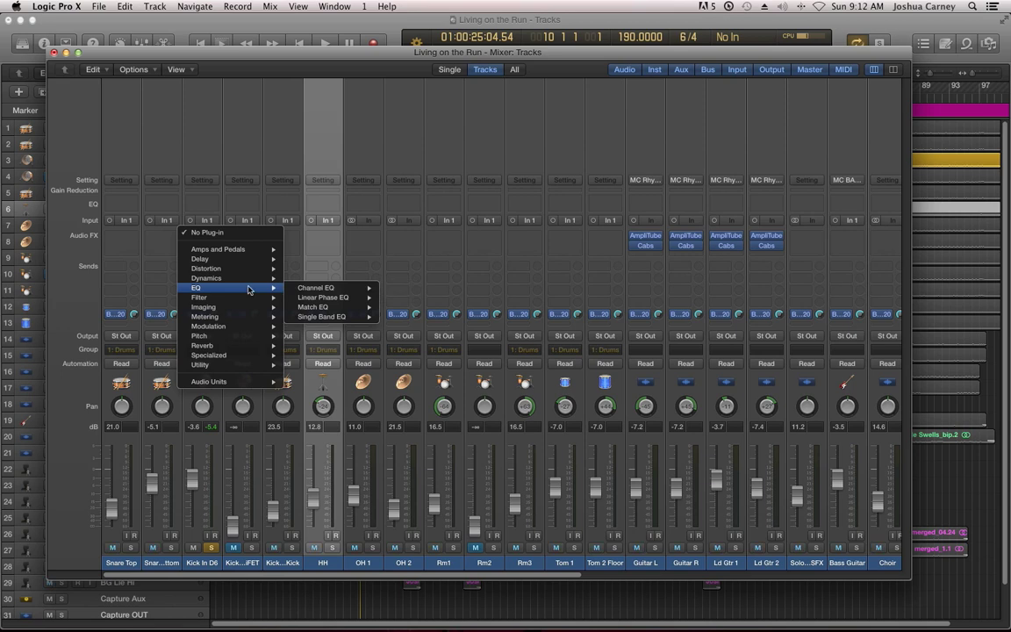
pyautogui.moveTo(242, 381)
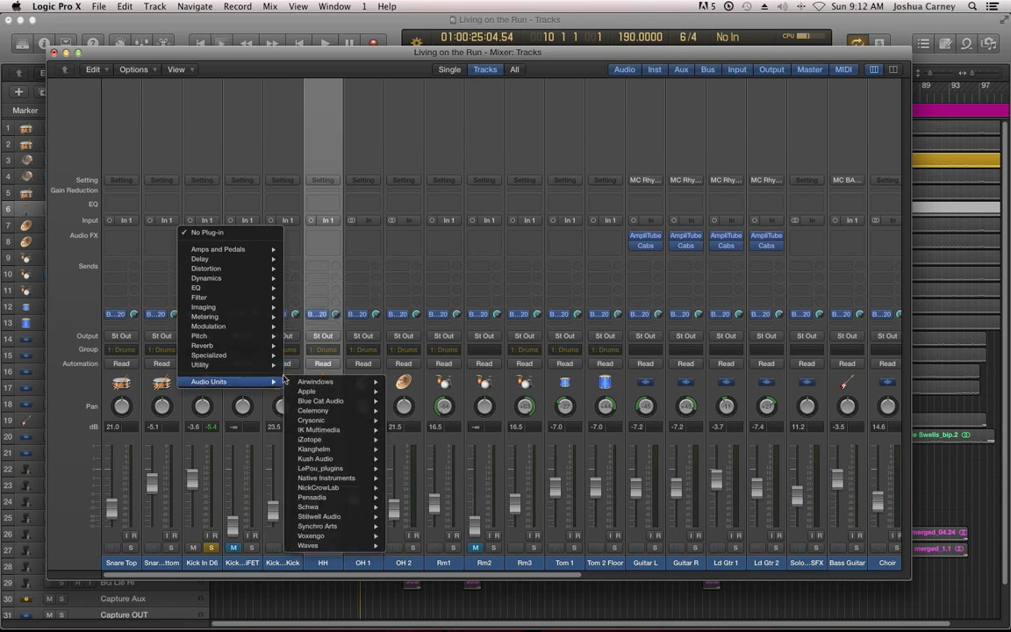
pyautogui.moveTo(322, 470)
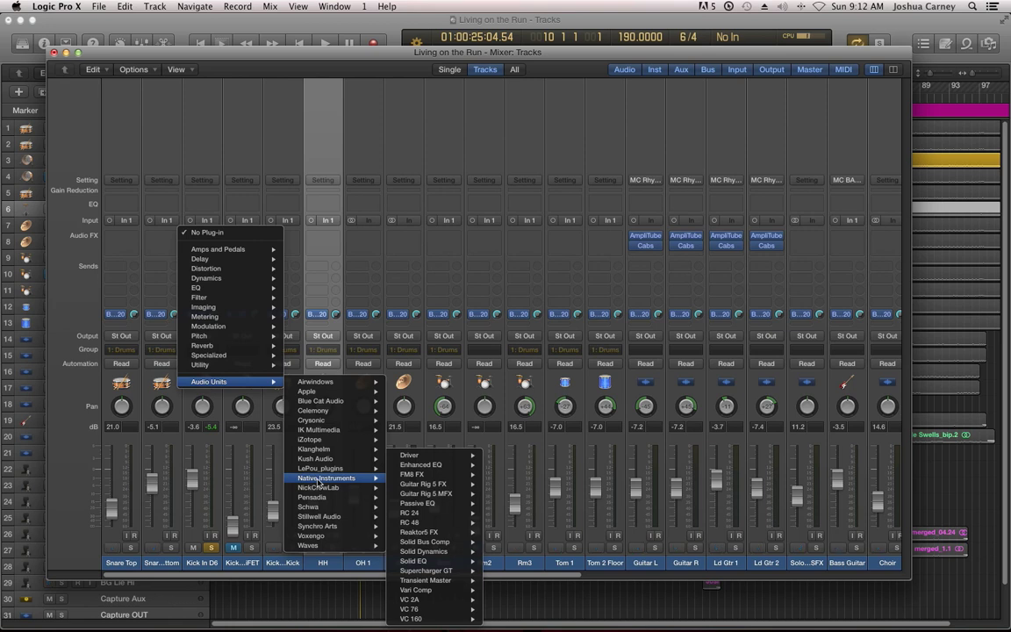
pyautogui.moveTo(215, 287)
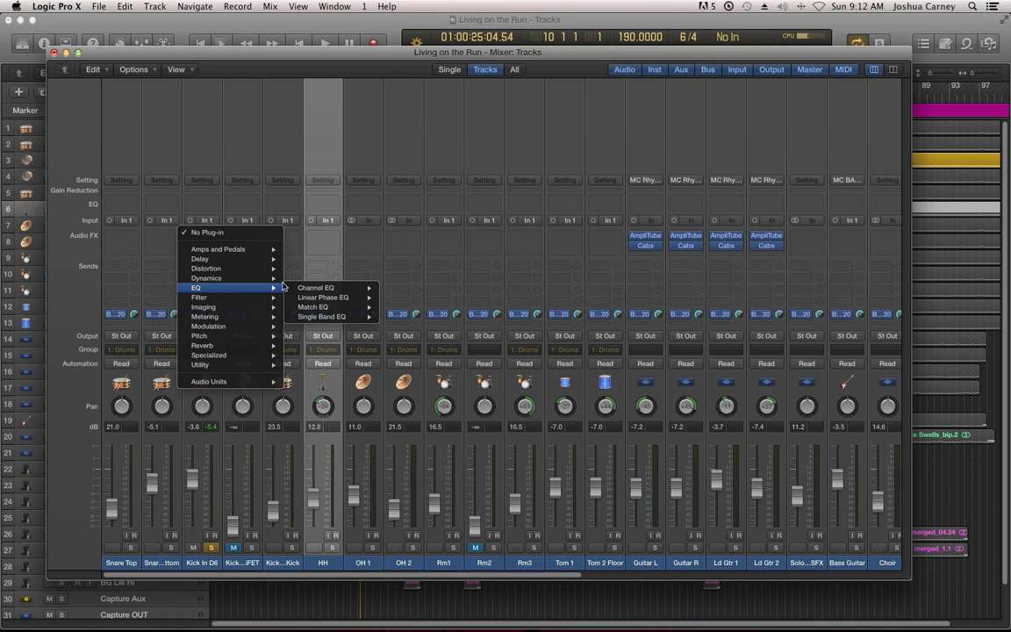
pyautogui.moveTo(308, 292)
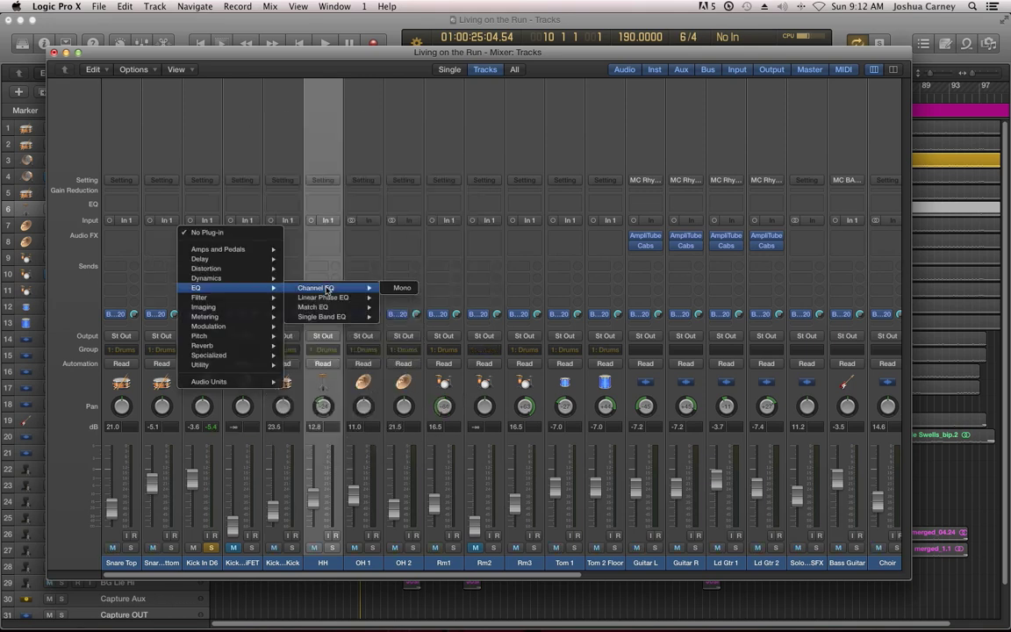
pyautogui.click(394, 290)
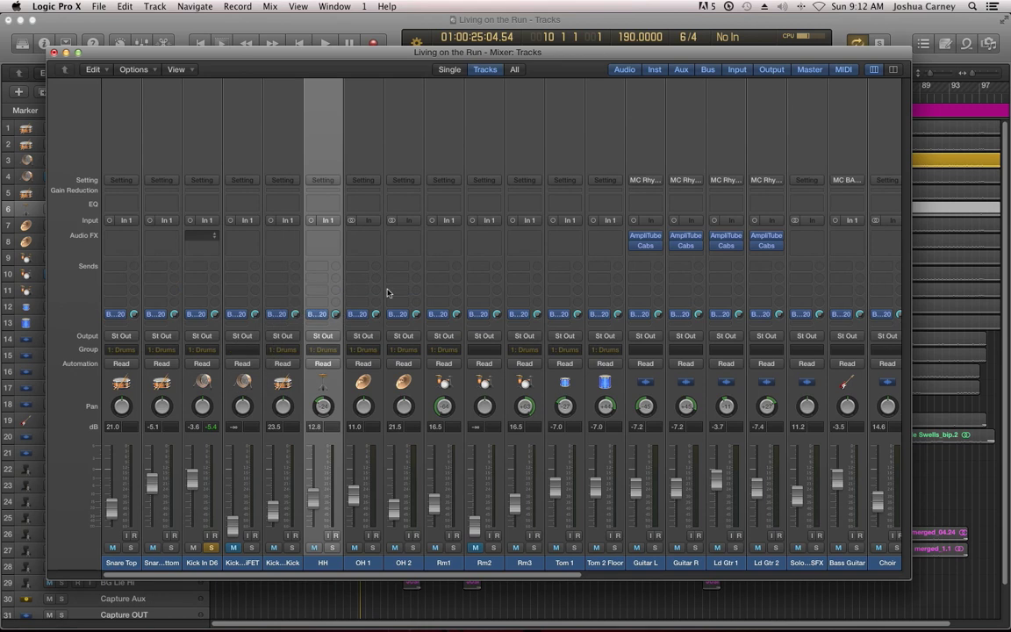
# Open the Kick In D6 channel's Channel EQ editor and reposition it over the mixer
pyautogui.click(203, 235)
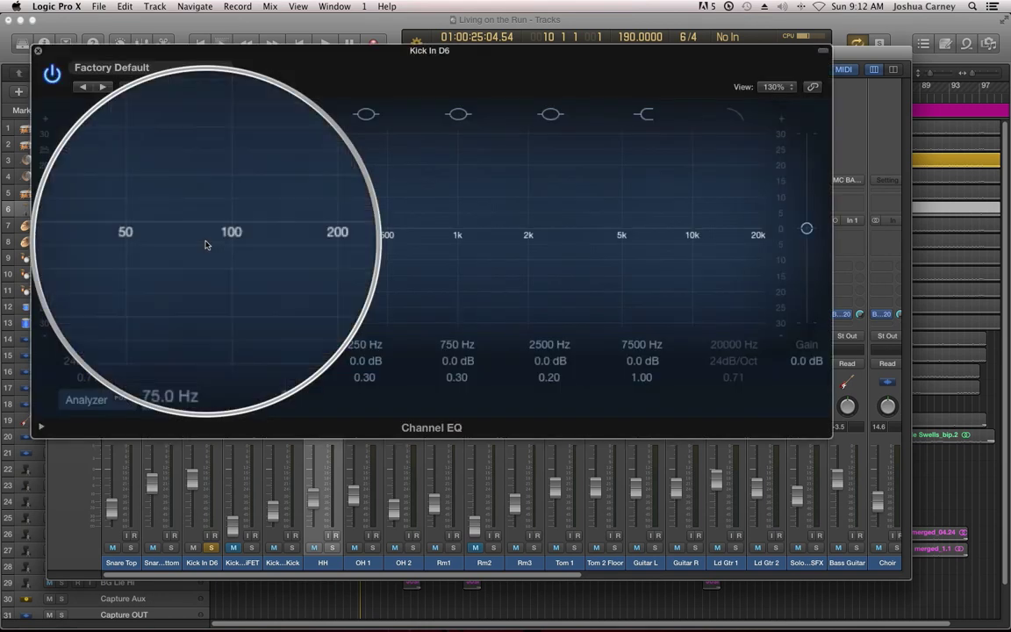
pyautogui.click(38, 50)
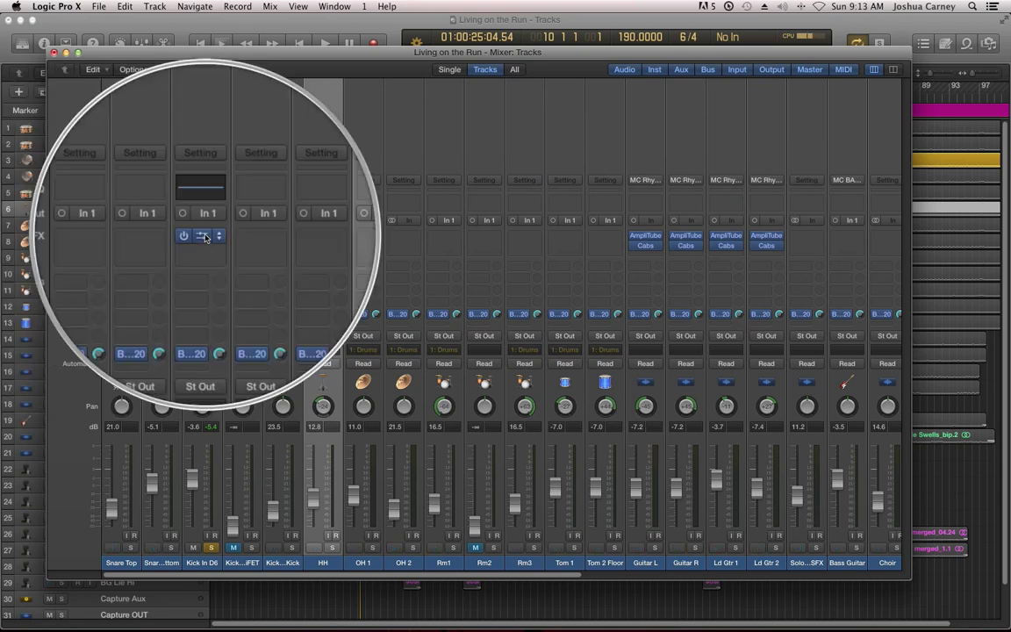
pyautogui.click(205, 238)
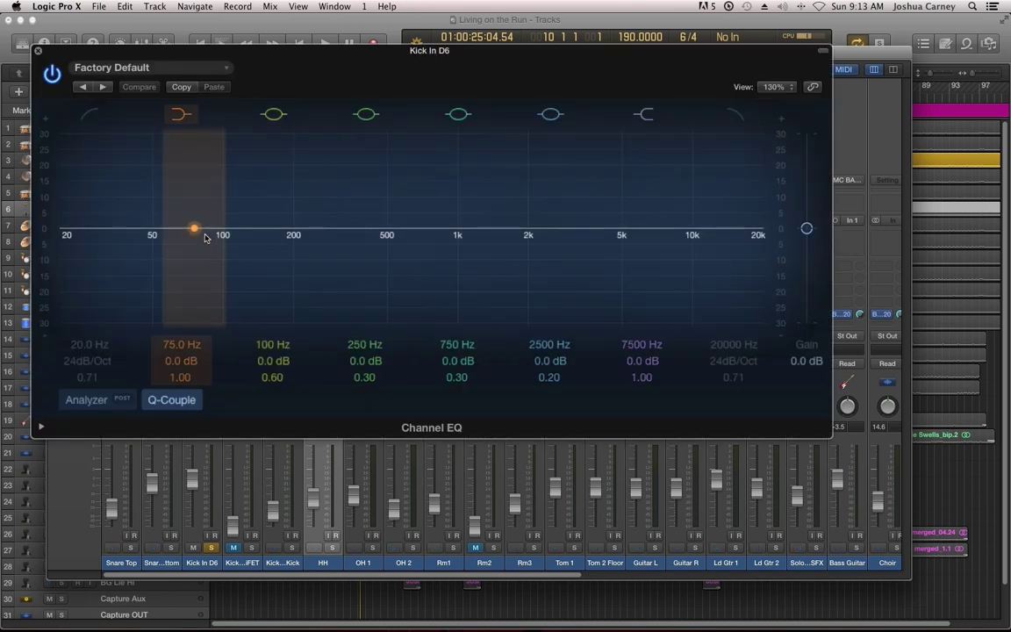
pyautogui.moveTo(494, 54); pyautogui.dragTo(514, 93)
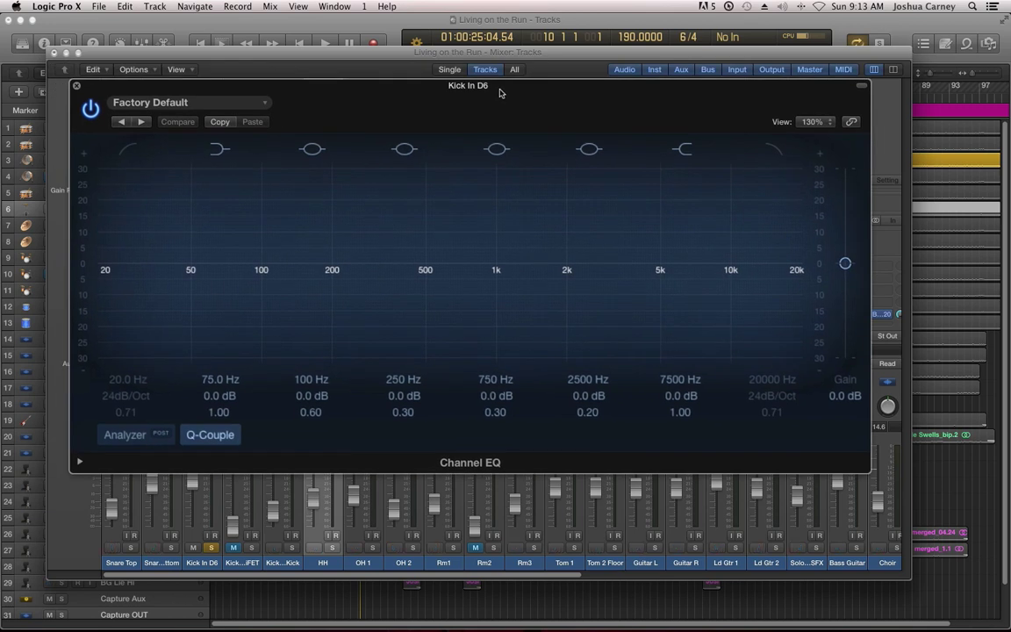
# Enable the low cut band at 20 Hz and the high cut band at 20000 Hz in the Channel EQ
pyautogui.click(207, 217)
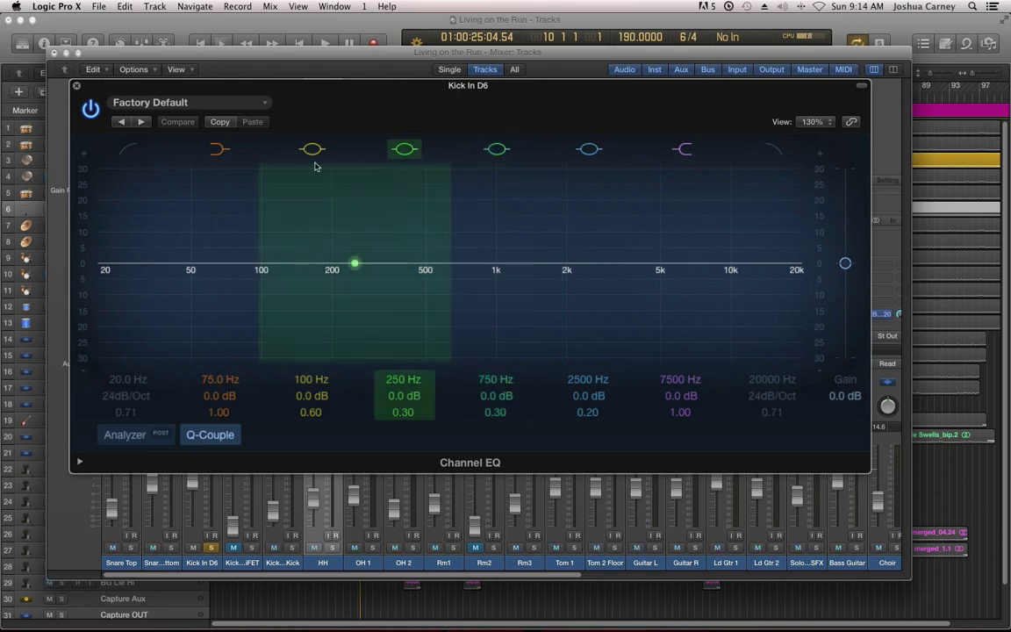
pyautogui.click(128, 151)
pyautogui.click(773, 151)
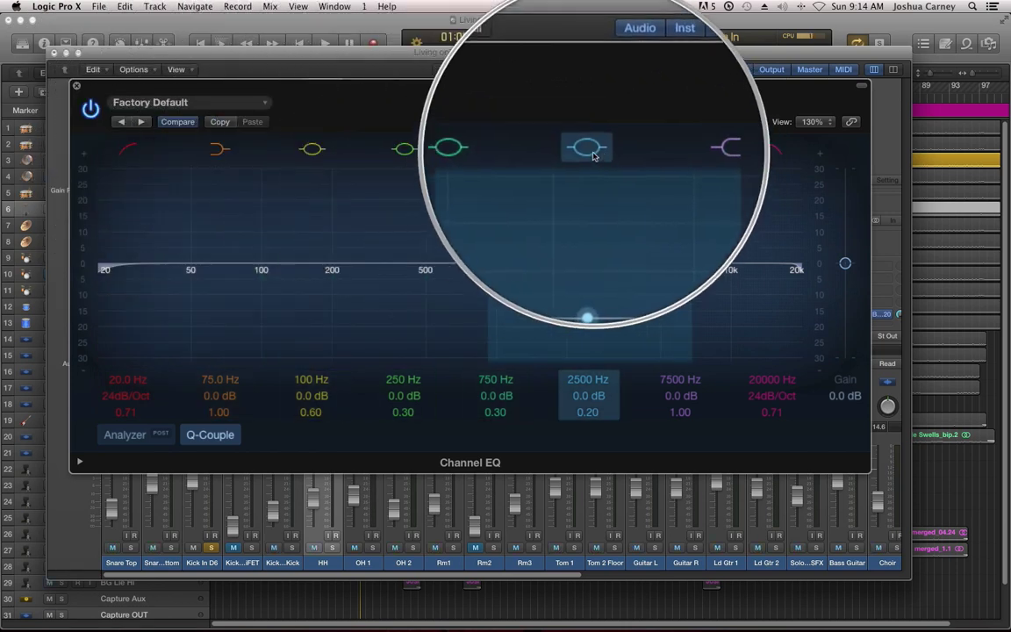
# Try gains of -12.5 dB and -20.5 dB on the 250 Hz bell band, resetting its gain to 0 dB
pyautogui.moveTo(355, 263); pyautogui.dragTo(355, 303)
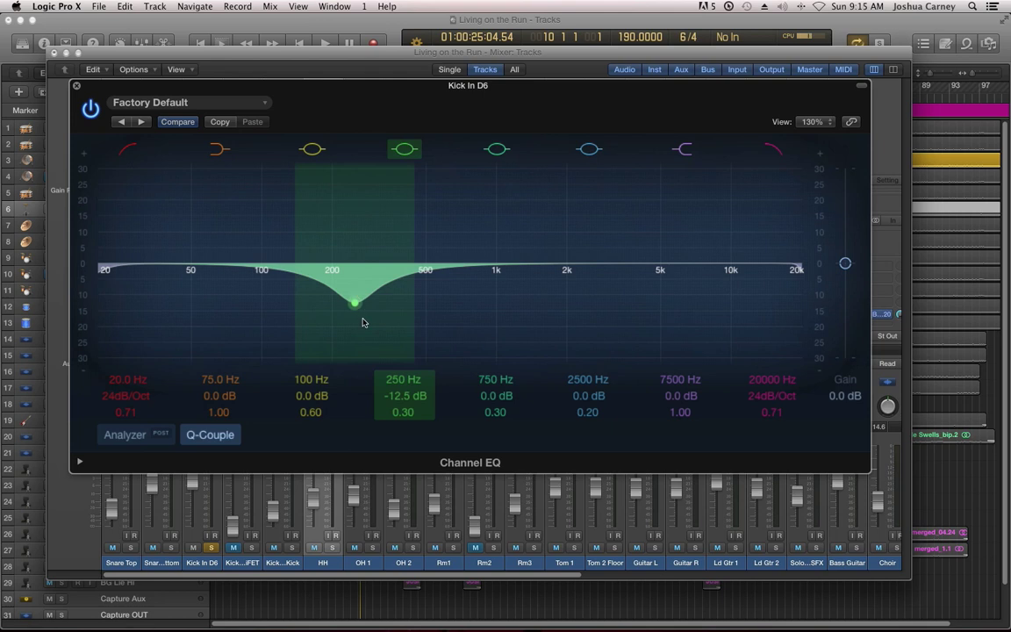
pyautogui.keyDown('alt'); pyautogui.click(404, 396); pyautogui.keyUp('alt')
pyautogui.moveTo(407, 396); pyautogui.dragTo(406, 432)
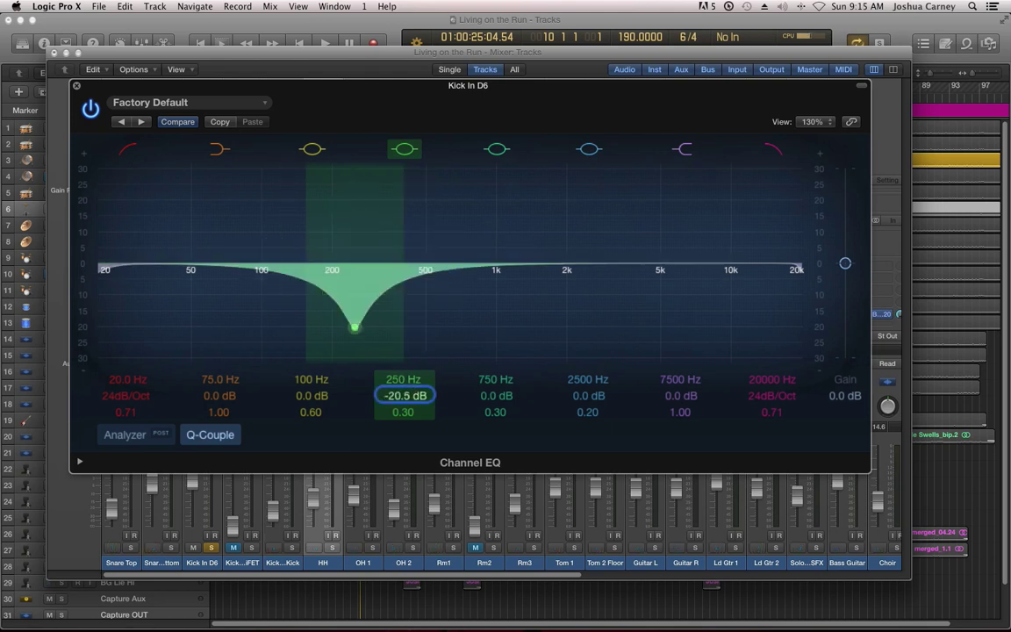
pyautogui.keyDown('alt'); pyautogui.click(368, 355); pyautogui.keyUp('alt')
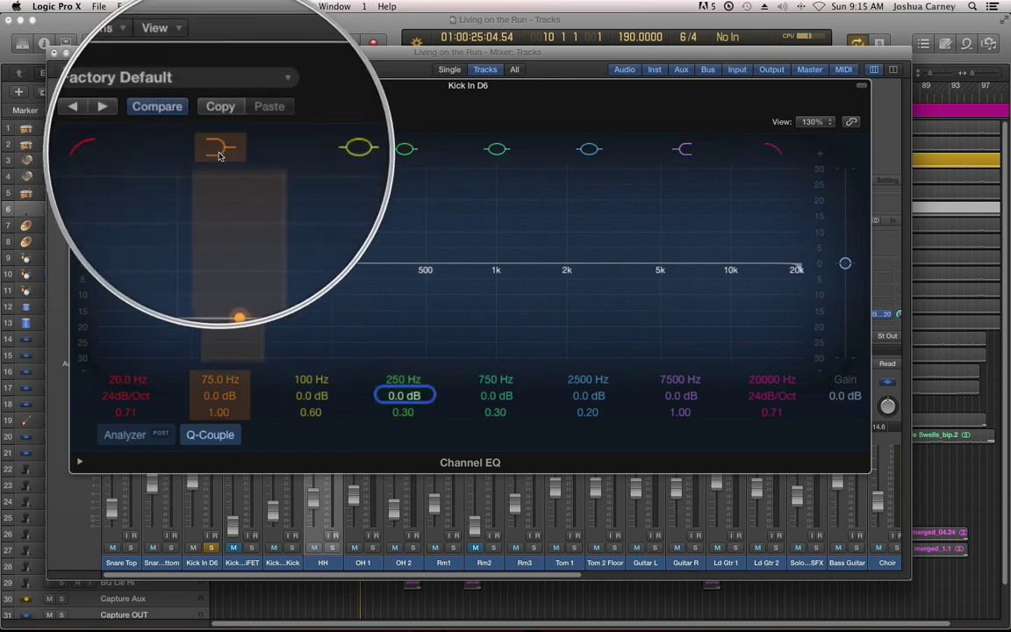
# Turn off the low cut band and set the low shelf to 156 Hz with -21.0 dB gain
pyautogui.click(125, 148)
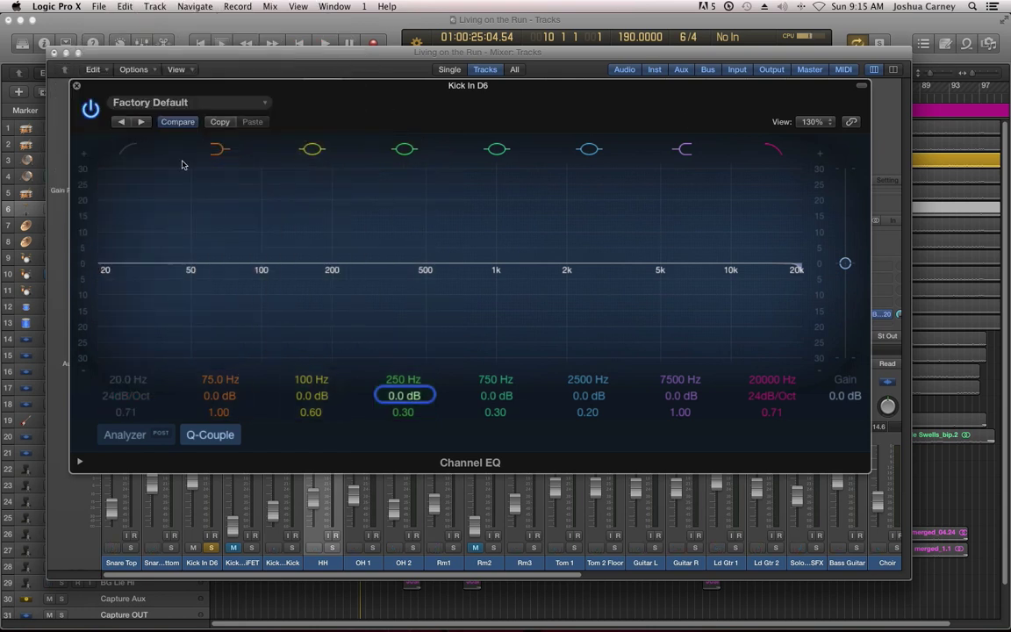
pyautogui.moveTo(219, 401); pyautogui.dragTo(219, 423)
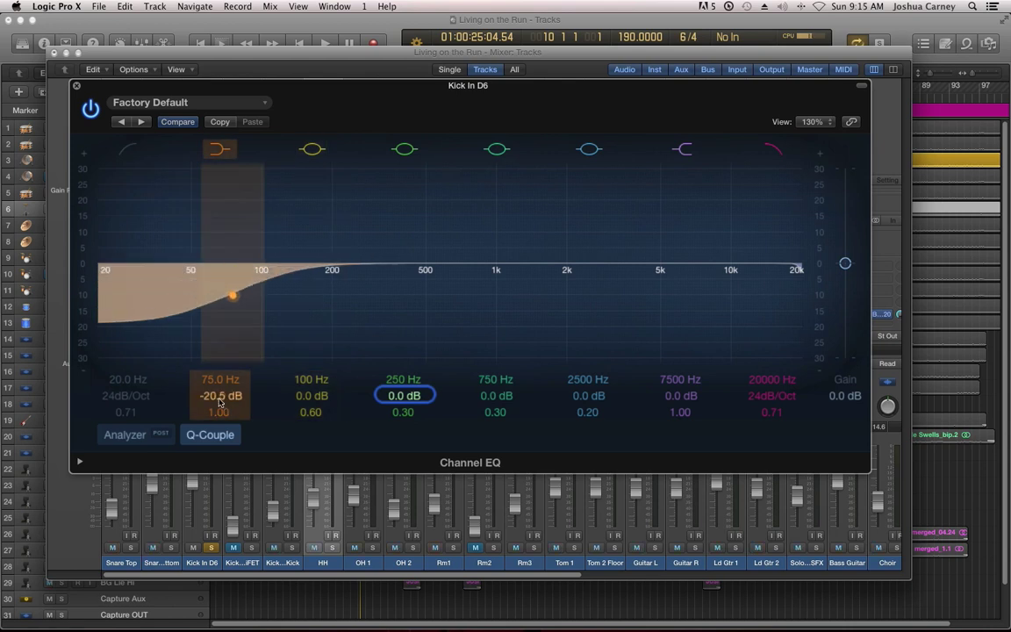
pyautogui.moveTo(218, 379); pyautogui.dragTo(217, 355)
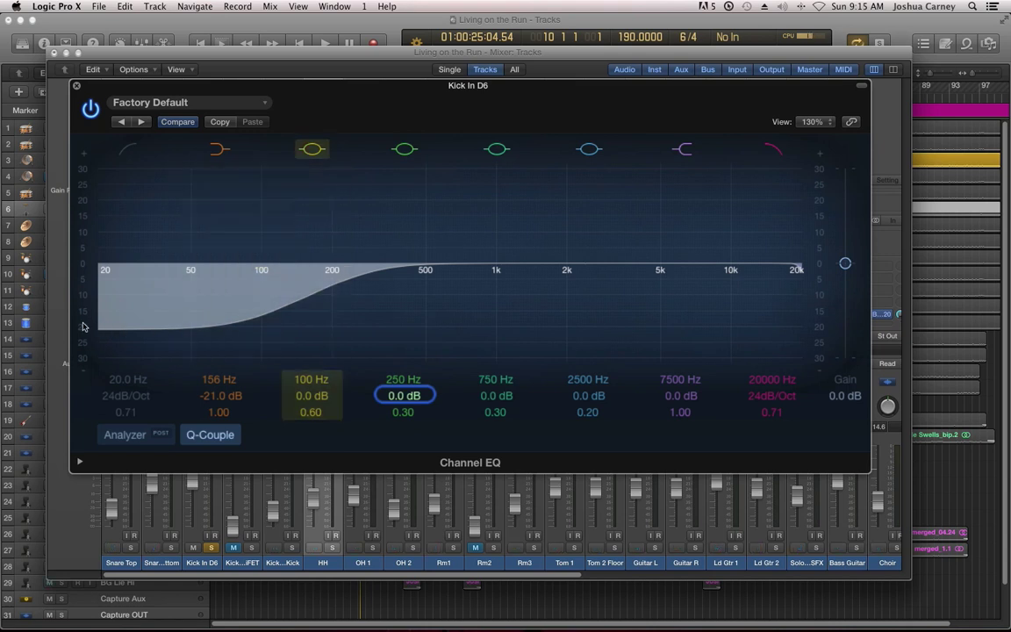
# Turn off the high cut band and set the high shelf to 3700 Hz with -14.0 dB gain
pyautogui.click(684, 149)
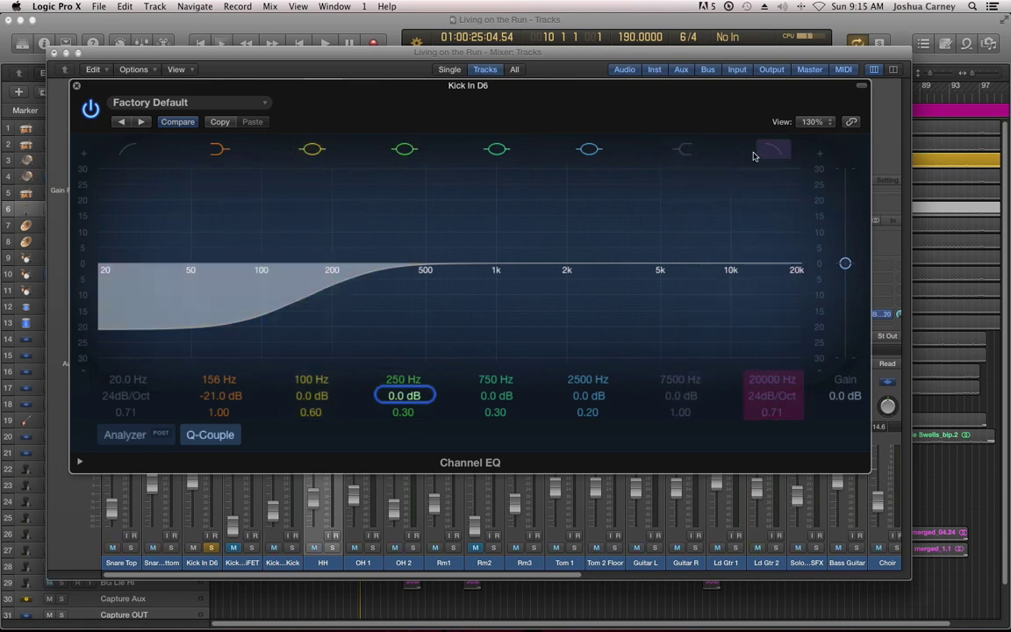
pyautogui.click(683, 149)
pyautogui.moveTo(699, 263); pyautogui.dragTo(628, 284)
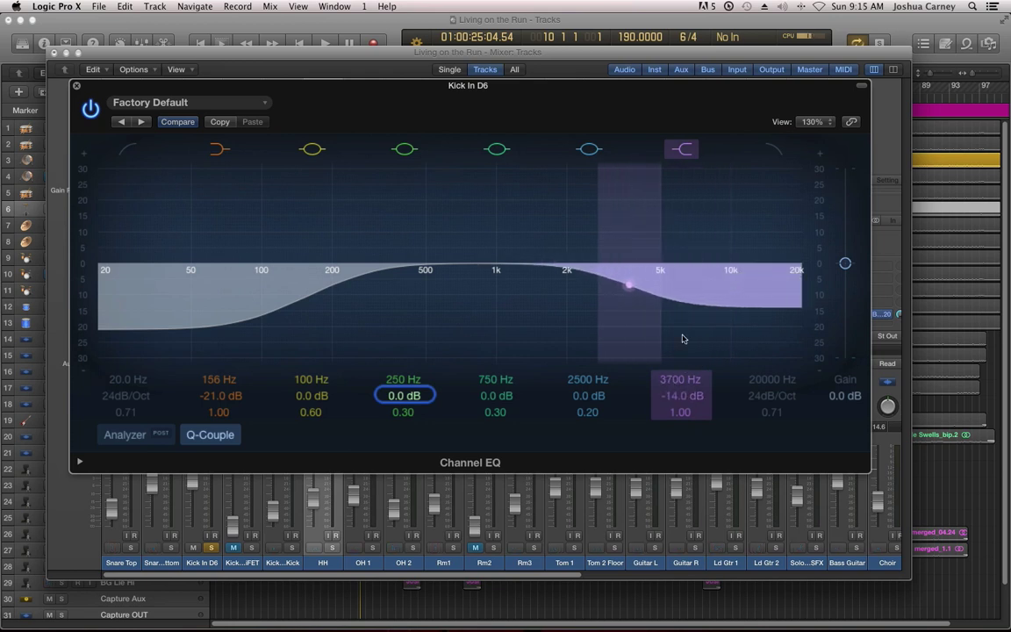
# Turn off both shelf bands and enable the low cut band at 96 Hz
pyautogui.click(684, 149)
pyautogui.click(219, 149)
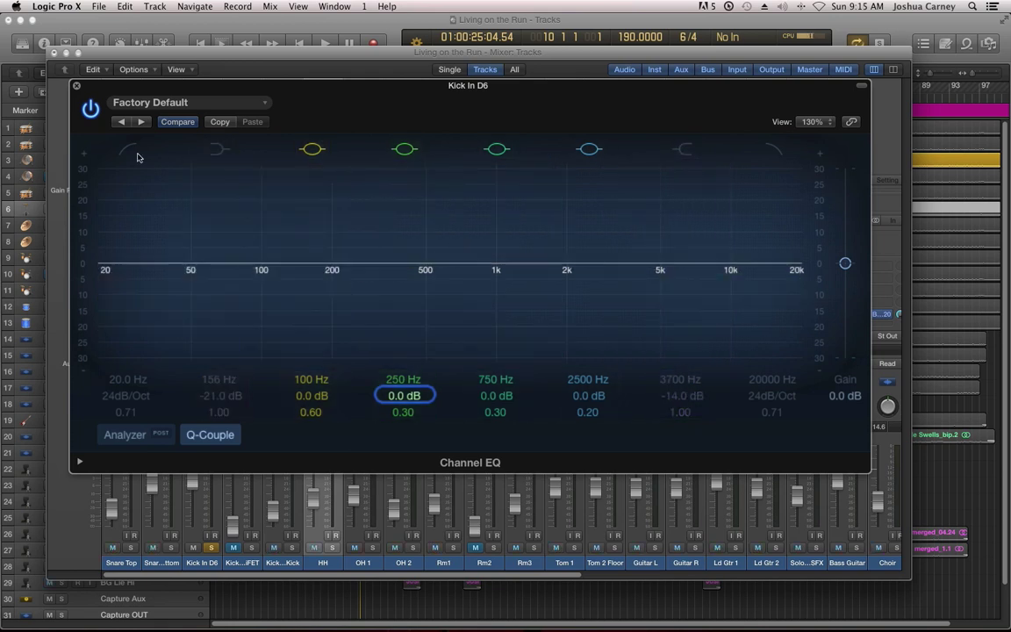
pyautogui.click(123, 151)
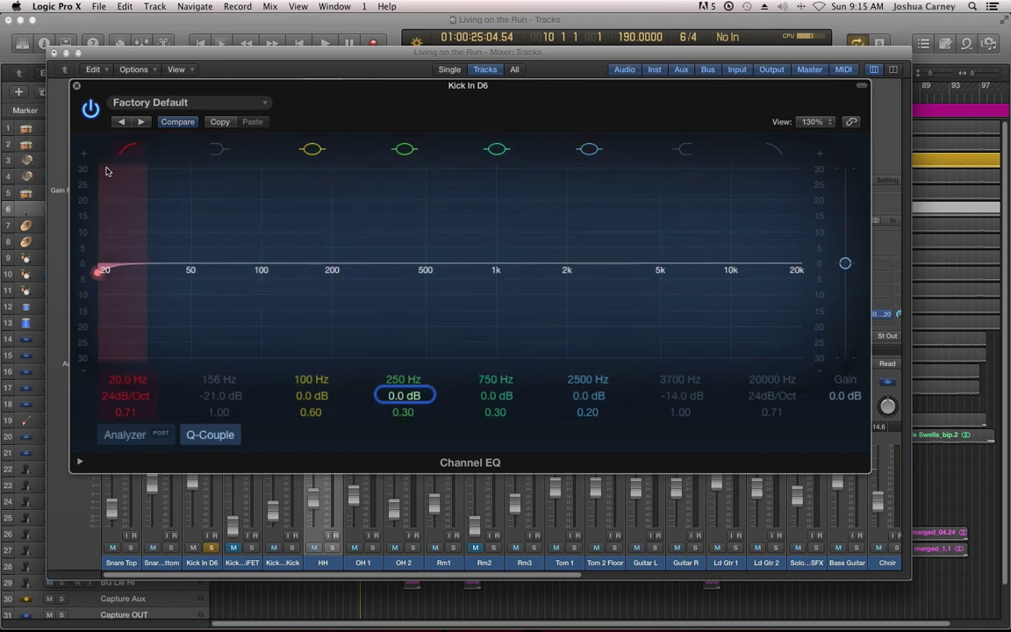
pyautogui.moveTo(129, 377); pyautogui.dragTo(129, 347)
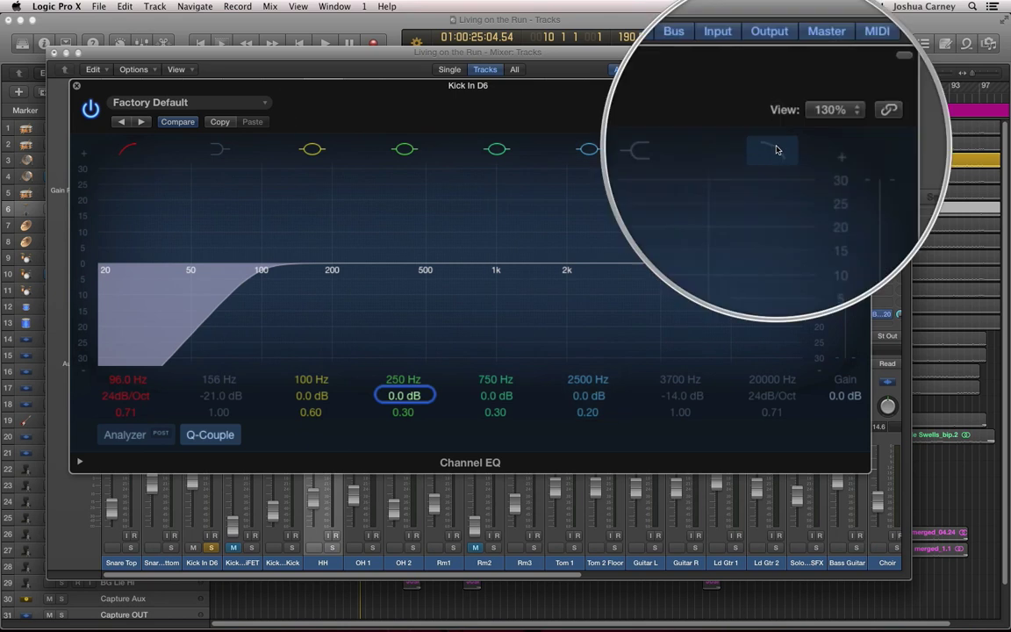
# Enable the high cut band at 5200 Hz to demonstrate it, and turn it off again
pyautogui.click(773, 149)
pyautogui.moveTo(772, 379); pyautogui.dragTo(773, 430)
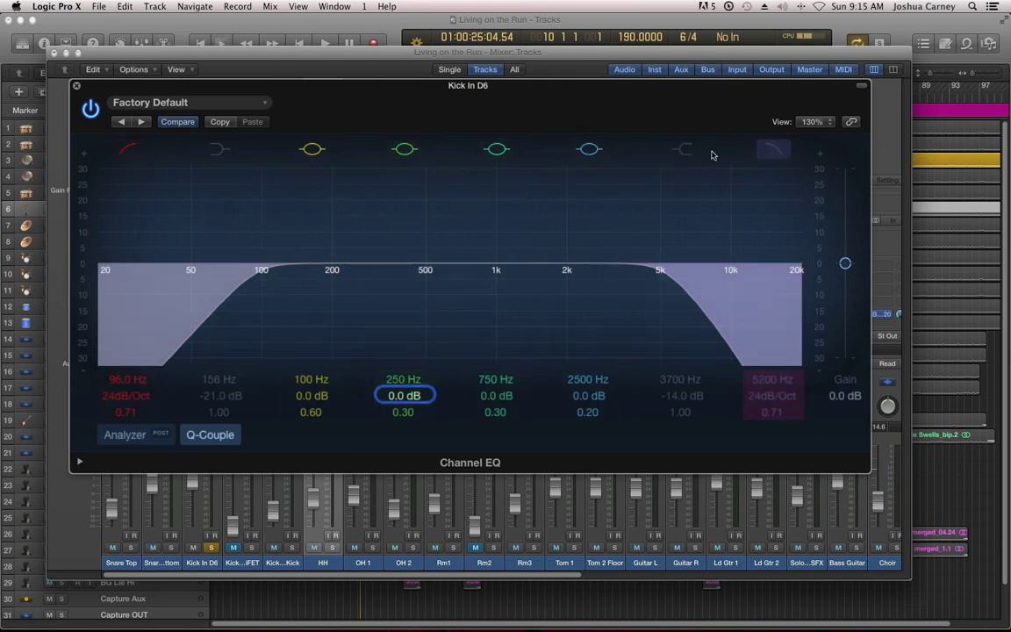
pyautogui.click(774, 150)
# Turn off the low cut band and all four bell bands so the EQ curve is flat
pyautogui.click(130, 151)
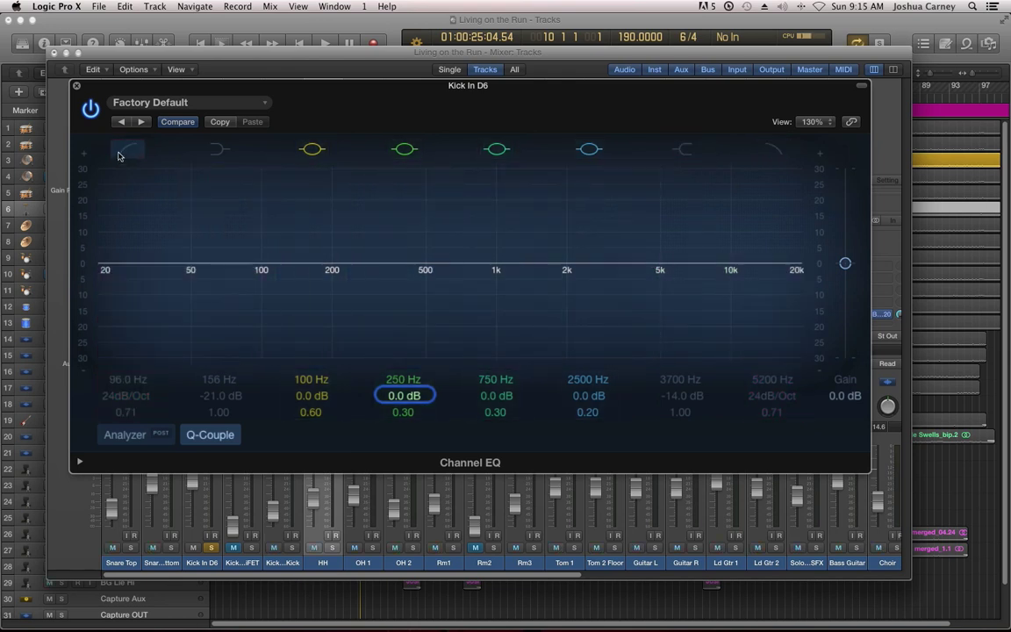
pyautogui.click(312, 149)
pyautogui.click(403, 149)
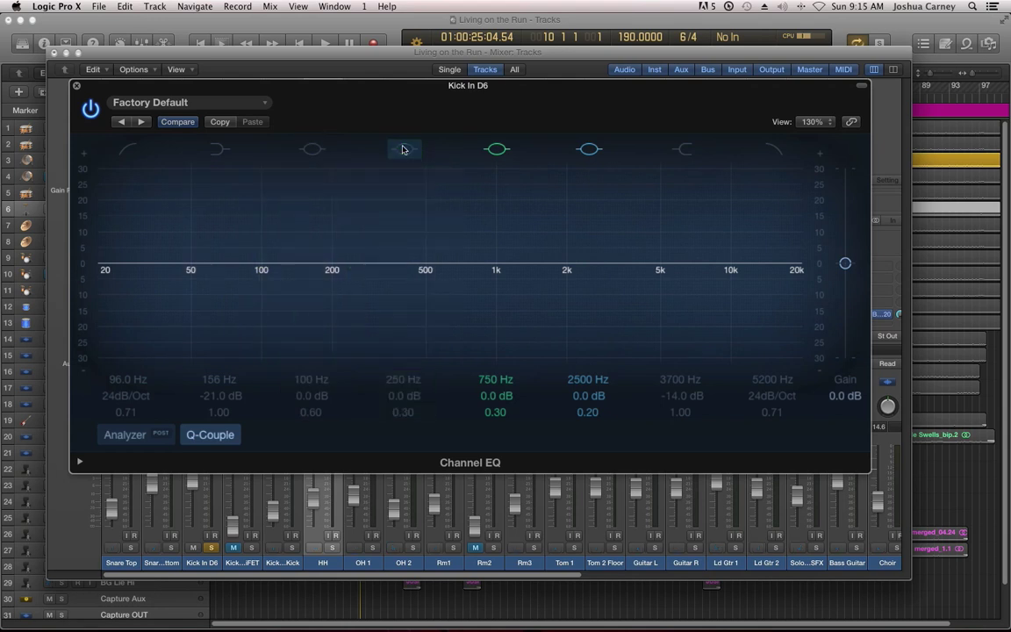
pyautogui.click(532, 156)
pyautogui.click(591, 151)
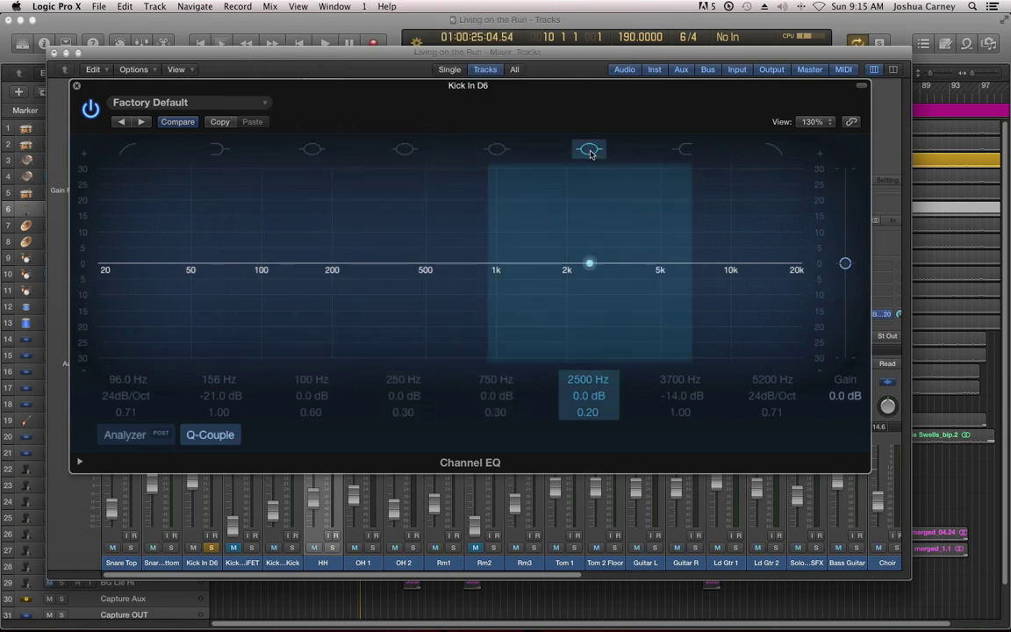
# Try the low cut band at 275 Hz and the high cut band at 2250 Hz, turning each off again
pyautogui.click(128, 150)
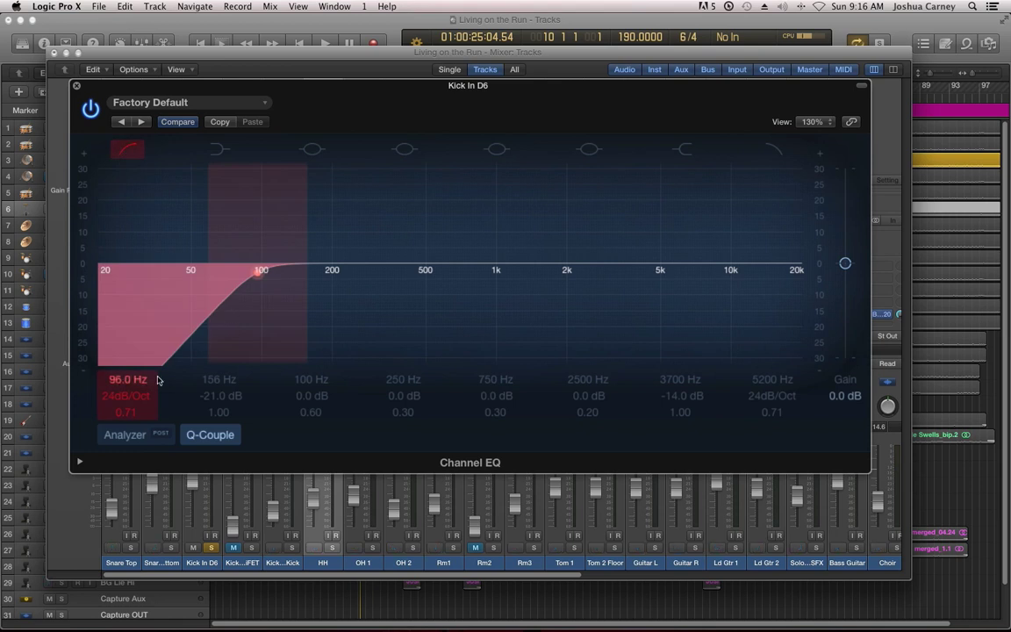
pyautogui.moveTo(127, 379); pyautogui.dragTo(158, 378)
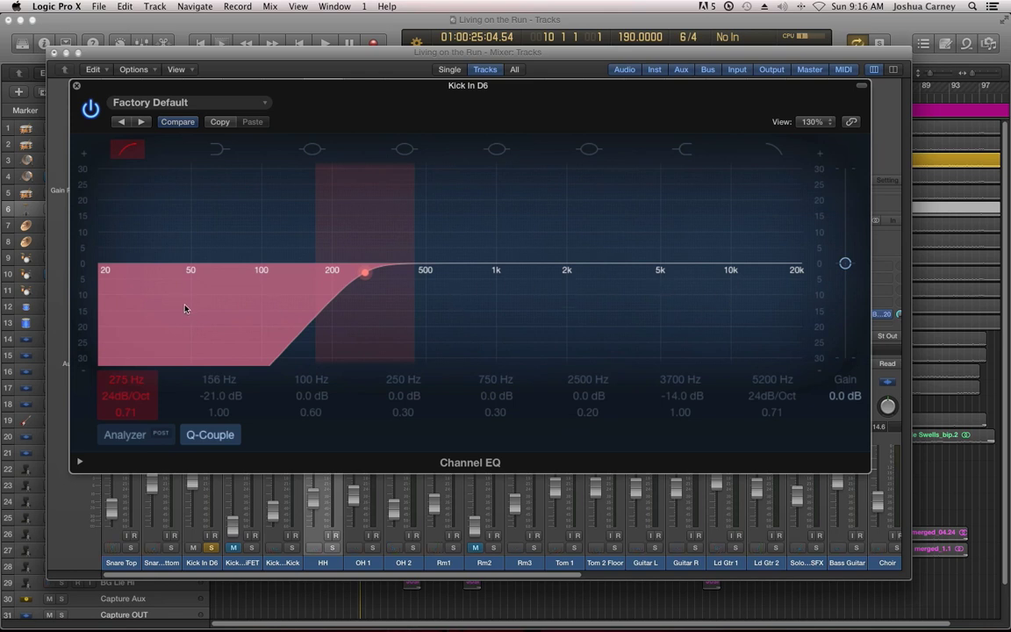
pyautogui.click(127, 149)
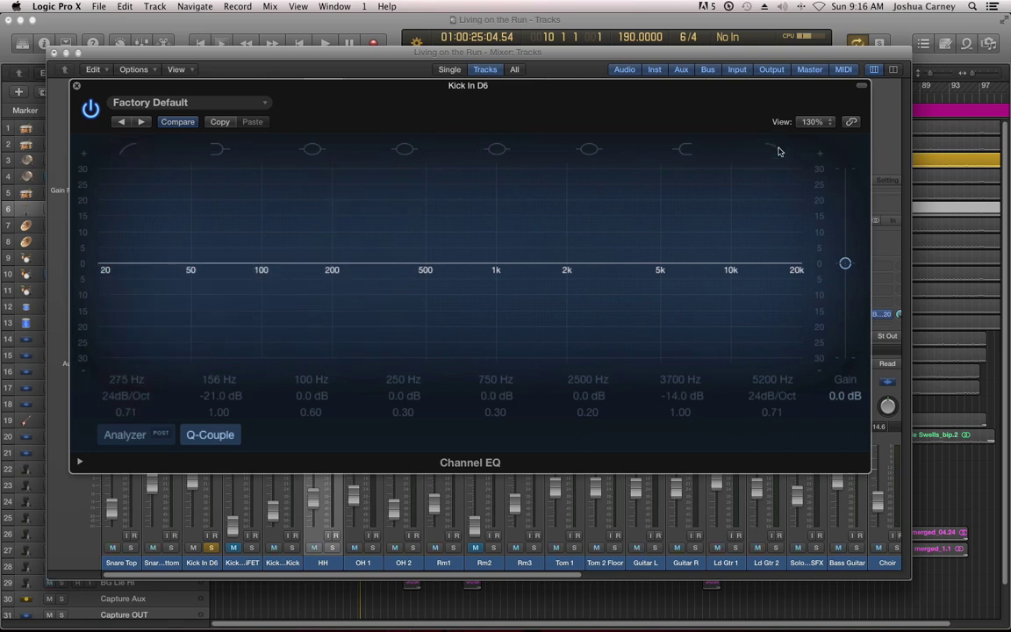
pyautogui.click(776, 150)
pyautogui.moveTo(659, 273); pyautogui.dragTo(577, 273)
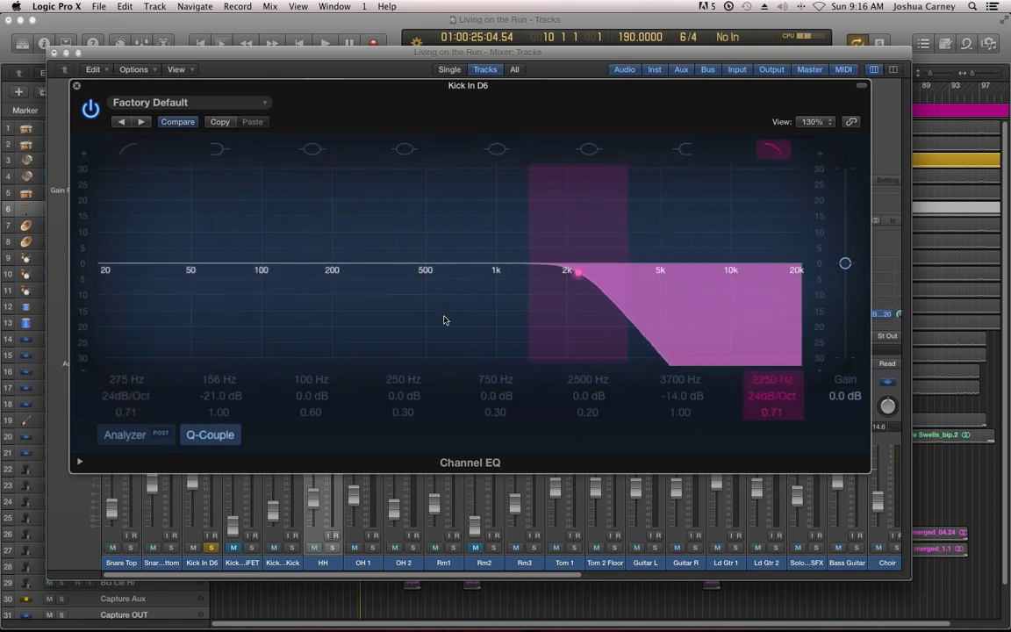
pyautogui.click(772, 150)
# Enable both shelf bands, set the high shelf's gain to -17.0 dB, and turn the high shelf off again
pyautogui.click(219, 149)
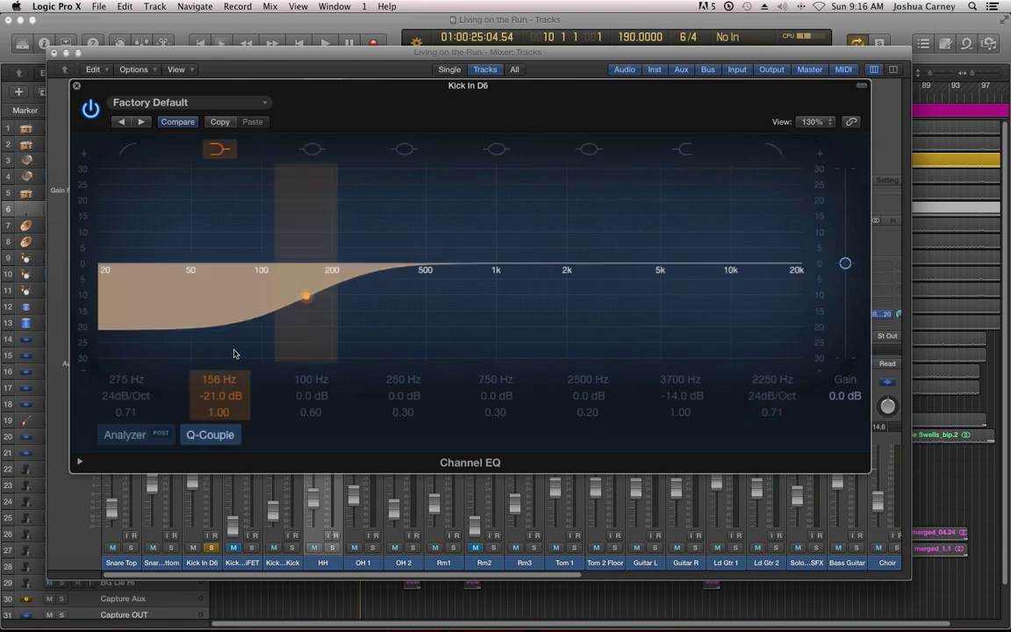
pyautogui.click(682, 149)
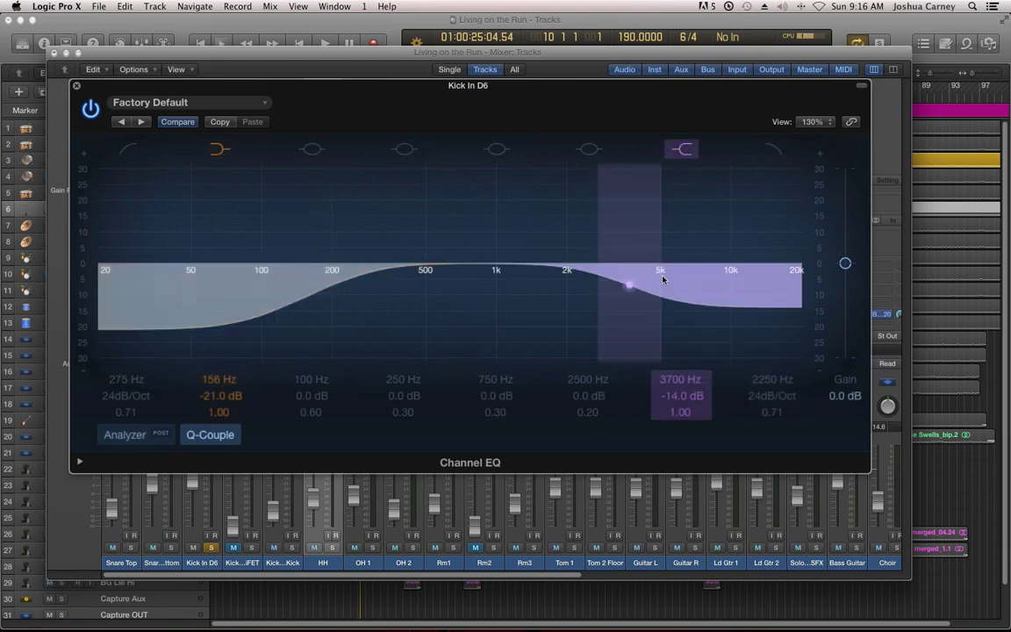
pyautogui.moveTo(614, 361); pyautogui.dragTo(614, 298)
pyautogui.moveTo(628, 253); pyautogui.dragTo(628, 290)
pyautogui.click(682, 149)
# Try the high cut band at 4850 Hz with a Q of 0.57, turning it and the low shelf off again
pyautogui.click(773, 149)
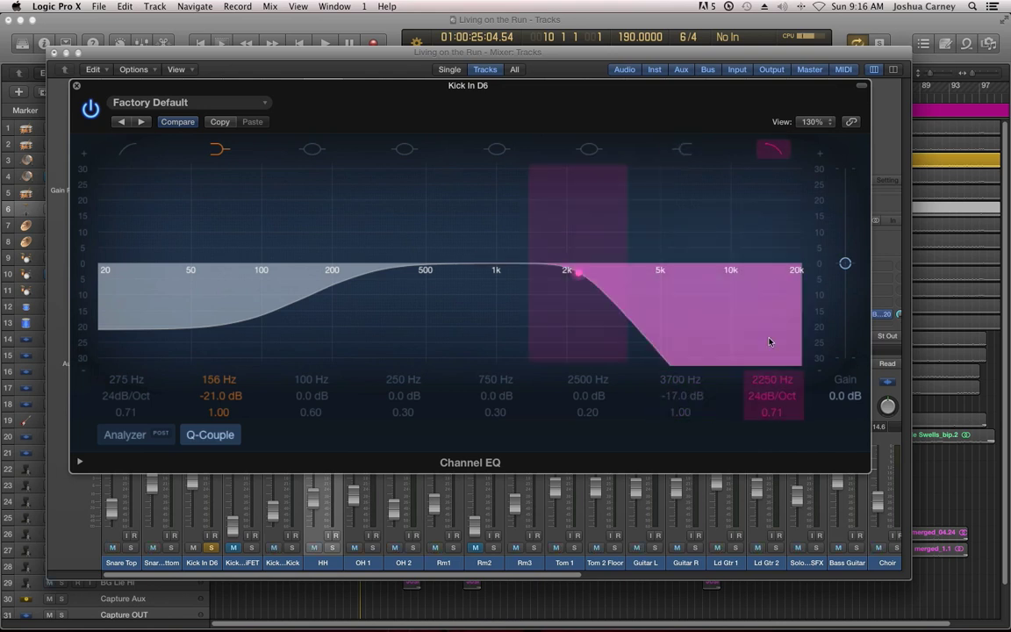
pyautogui.moveTo(766, 381); pyautogui.dragTo(767, 351)
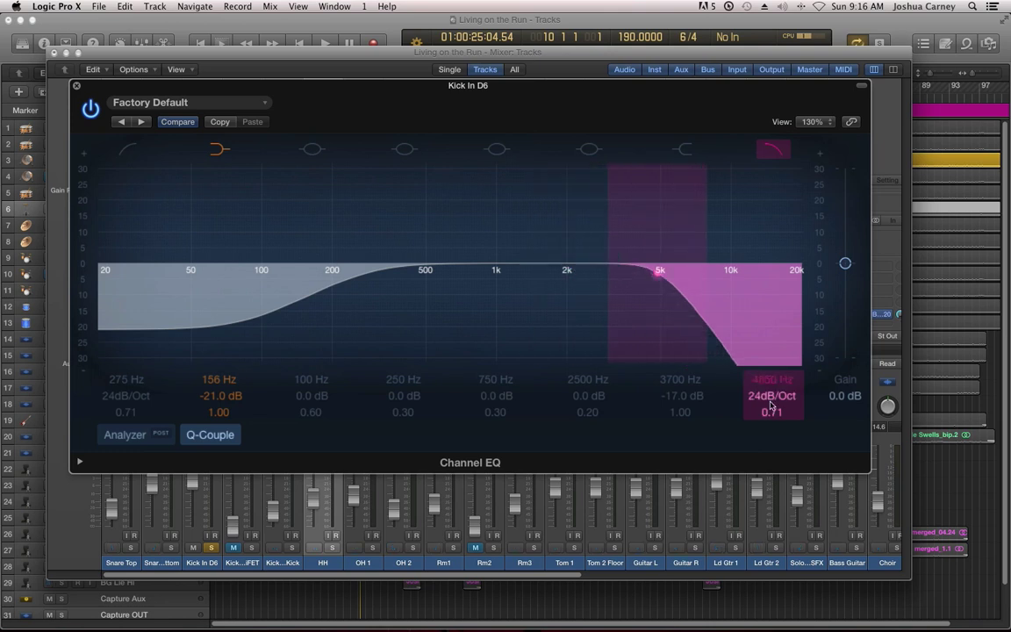
pyautogui.moveTo(771, 412); pyautogui.dragTo(742, 356)
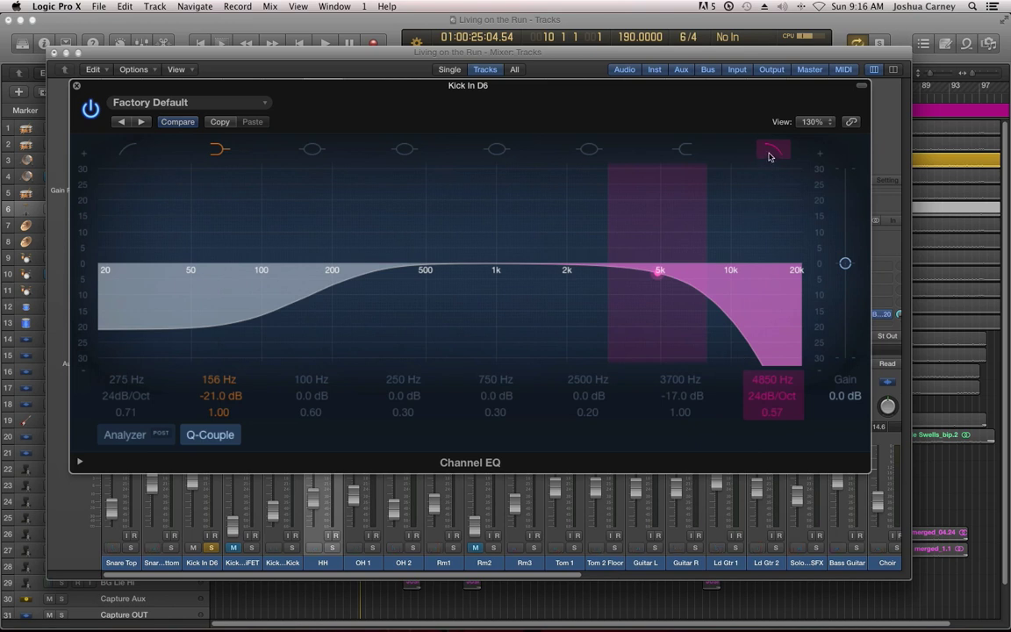
pyautogui.click(220, 150)
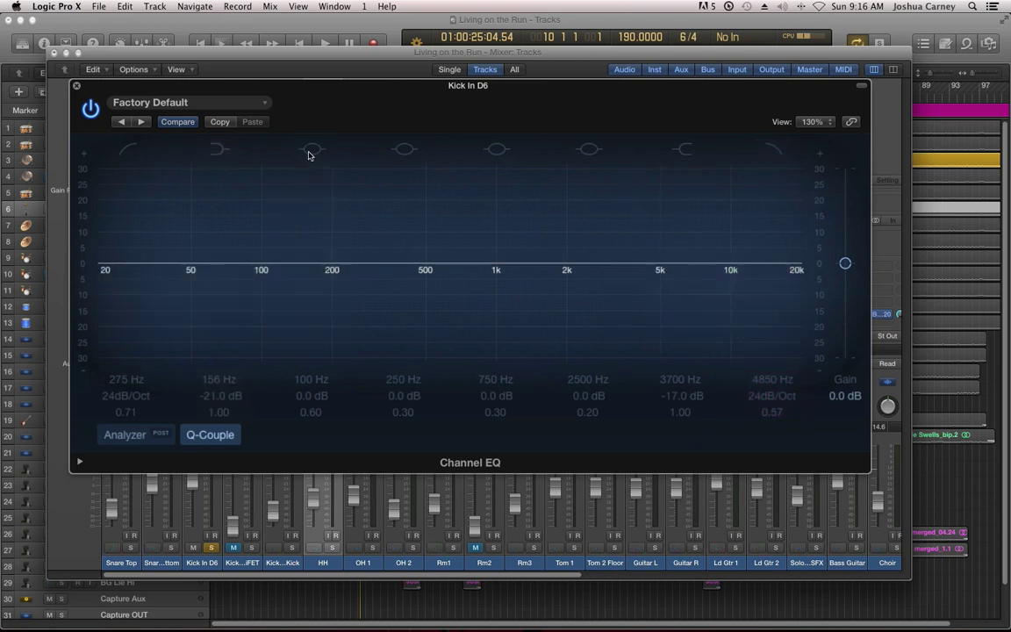
# Try the first bell band at 485 Hz and 290 Hz with gains of -17.5, +10.5 and +7.5 dB and Q 7.30, turning it off again
pyautogui.moveTo(307, 377)
pyautogui.mouseDown()
pyautogui.moveTo(305, 402)
pyautogui.moveTo(295, 360)
pyautogui.moveTo(303, 386)
pyautogui.moveTo(318, 369)
pyautogui.mouseUp()
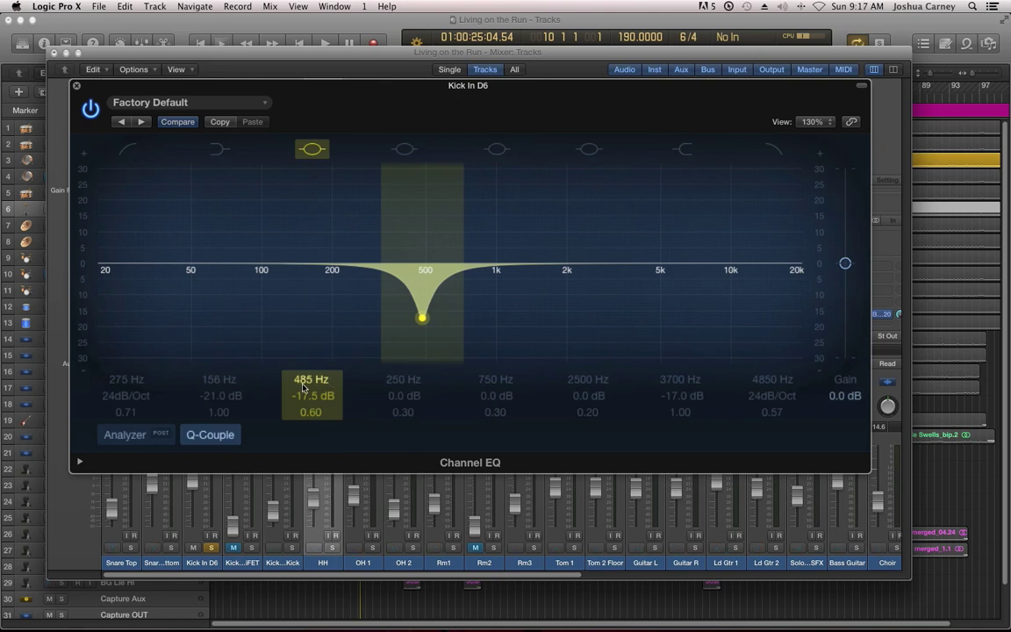
pyautogui.moveTo(303, 383)
pyautogui.mouseDown()
pyautogui.moveTo(303, 353)
pyautogui.moveTo(303, 392)
pyautogui.mouseUp()
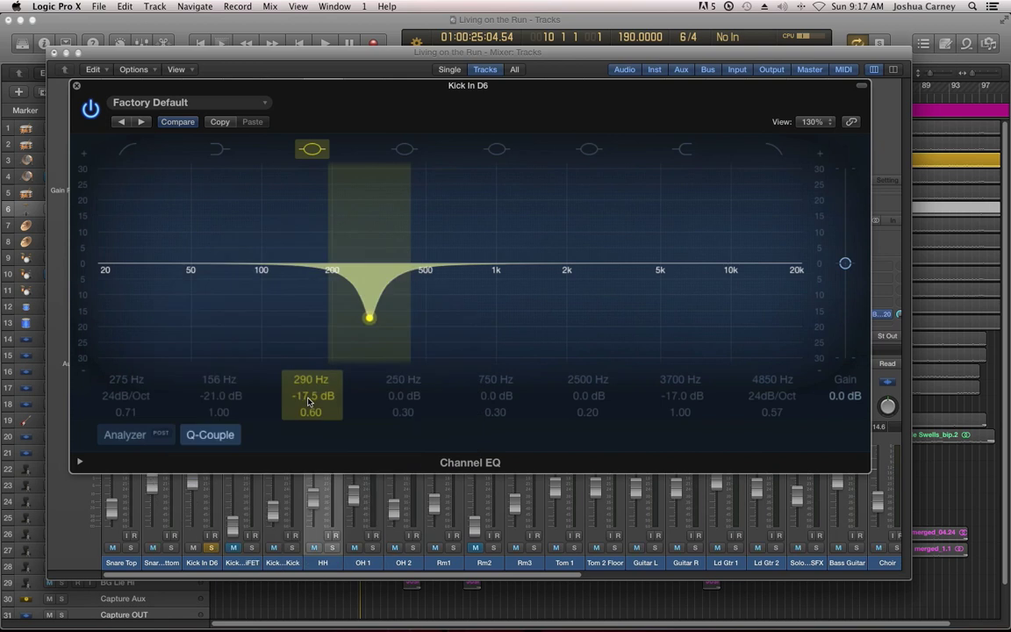
pyautogui.moveTo(309, 400)
pyautogui.mouseDown()
pyautogui.moveTo(309, 367)
pyautogui.moveTo(309, 412)
pyautogui.mouseUp()
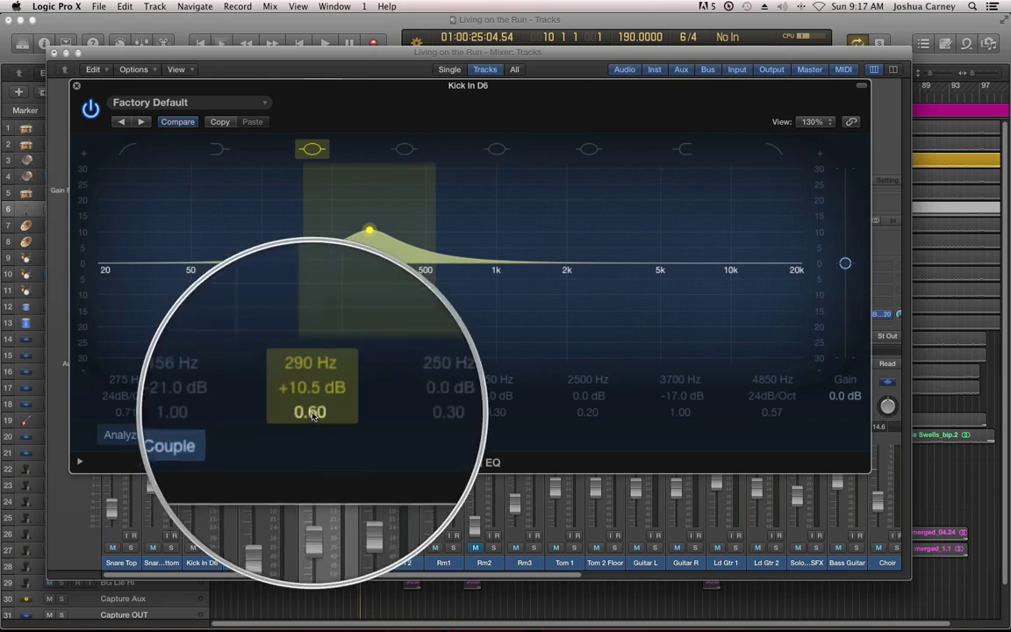
pyautogui.moveTo(314, 415); pyautogui.dragTo(360, 356)
pyautogui.moveTo(311, 412)
pyautogui.mouseDown()
pyautogui.moveTo(311, 469)
pyautogui.moveTo(311, 406)
pyautogui.mouseUp()
pyautogui.click(313, 149)
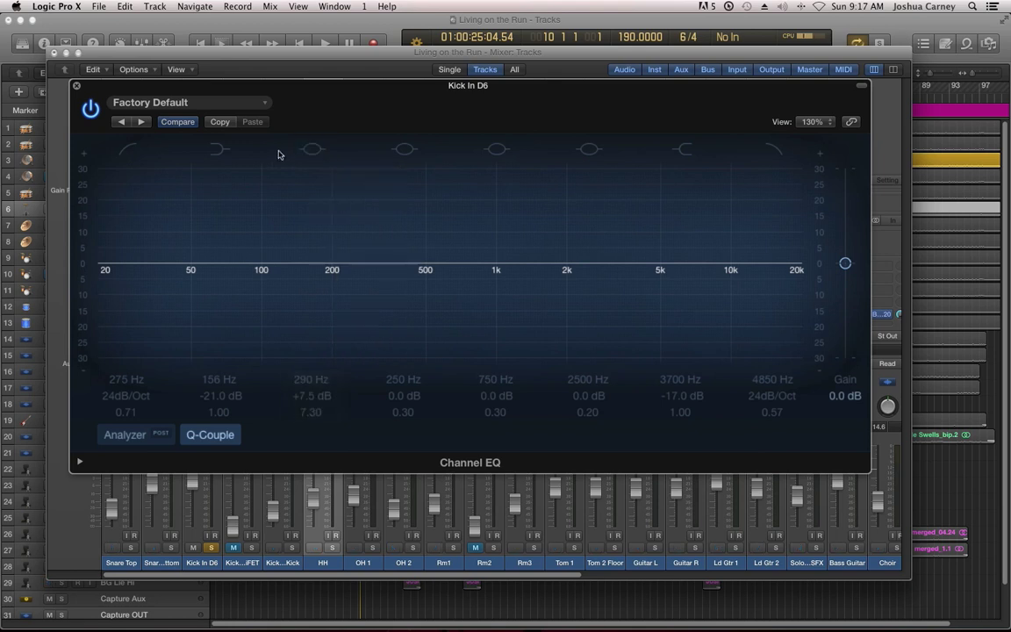
# Try the low shelf at 425 Hz with gains of -16.5 and -24.0 dB and a Q of 2.00, turning it off again
pyautogui.click(220, 149)
pyautogui.moveTo(219, 379)
pyautogui.mouseDown()
pyautogui.moveTo(223, 365)
pyautogui.moveTo(248, 377)
pyautogui.moveTo(218, 394)
pyautogui.moveTo(218, 344)
pyautogui.moveTo(218, 380)
pyautogui.mouseUp()
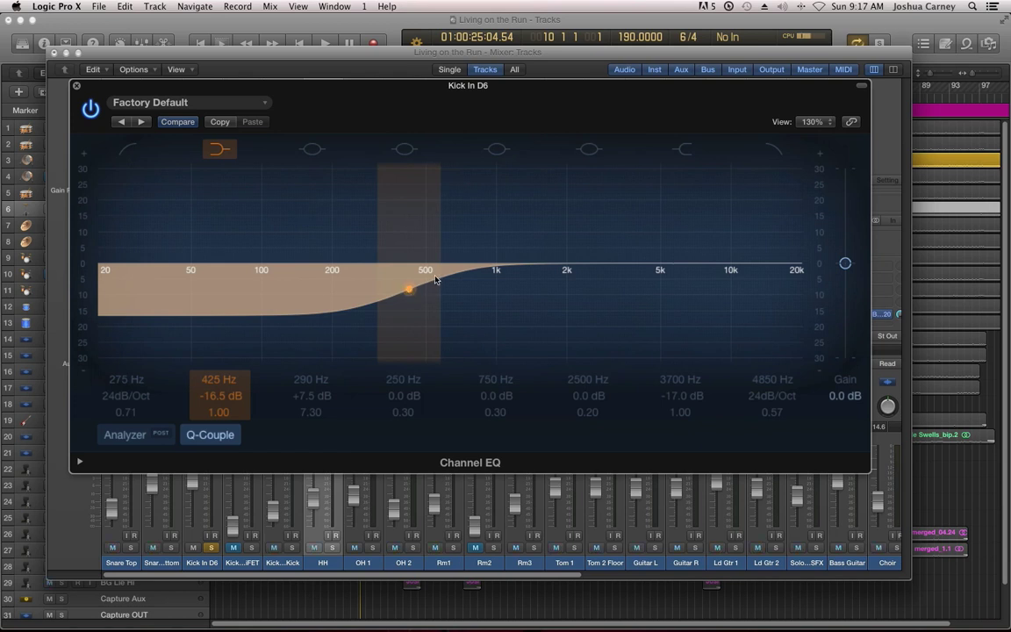
pyautogui.moveTo(190, 354); pyautogui.dragTo(212, 386)
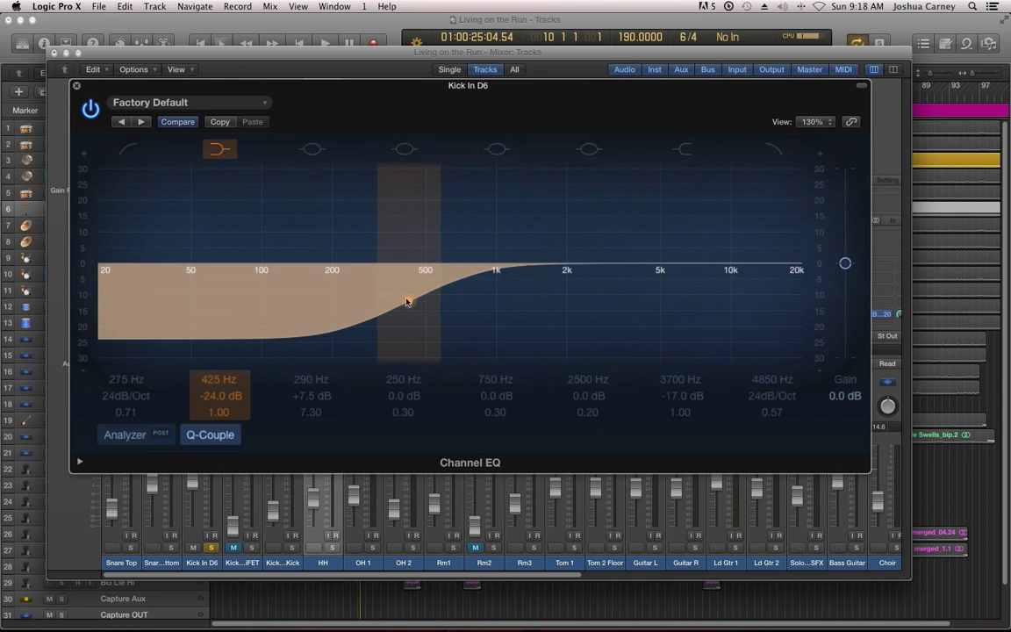
pyautogui.moveTo(411, 303)
pyautogui.mouseDown()
pyautogui.moveTo(411, 286)
pyautogui.moveTo(412, 327)
pyautogui.moveTo(412, 294)
pyautogui.mouseUp()
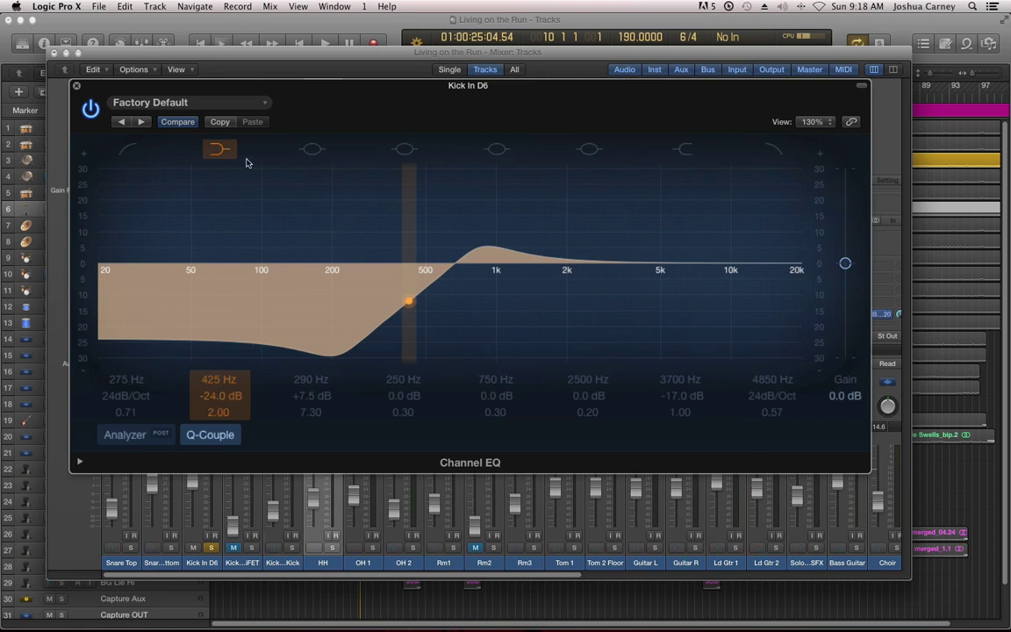
pyautogui.click(217, 149)
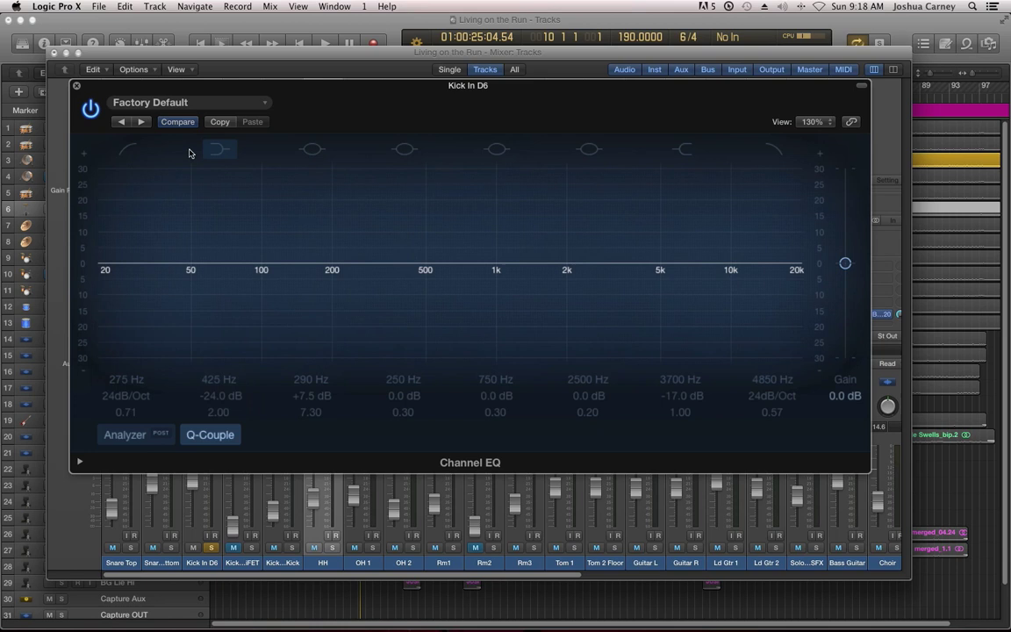
# Enable the low cut band at 650 Hz and try slopes of 48 and 6 dB/Oct, leaving it at 36 dB/Oct
pyautogui.click(127, 150)
pyautogui.moveTo(127, 382); pyautogui.dragTo(244, 383)
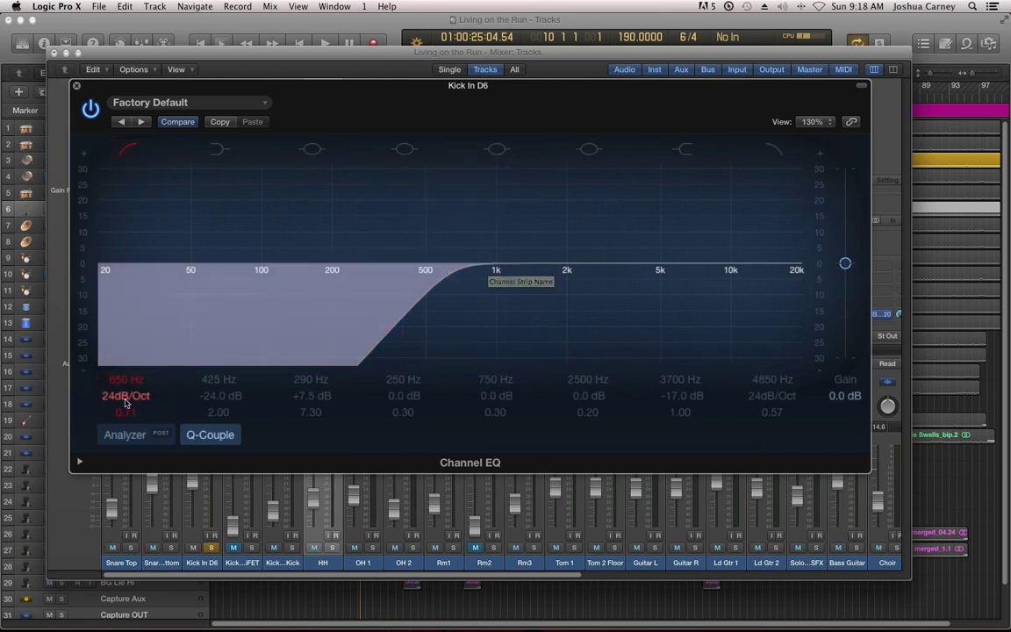
pyautogui.moveTo(126, 395); pyautogui.dragTo(125, 360)
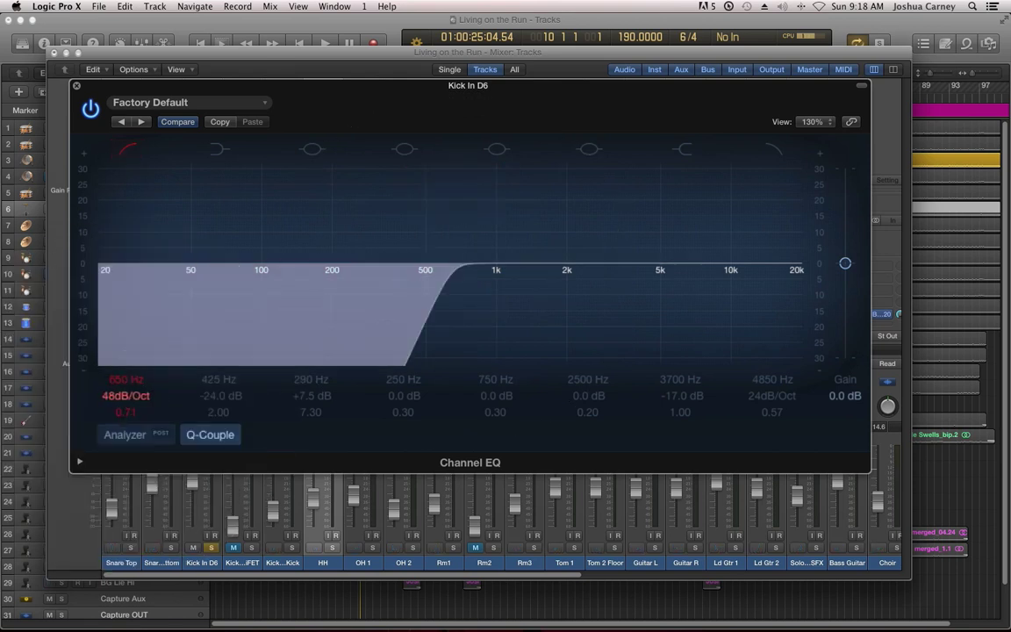
pyautogui.moveTo(126, 401); pyautogui.dragTo(126, 432)
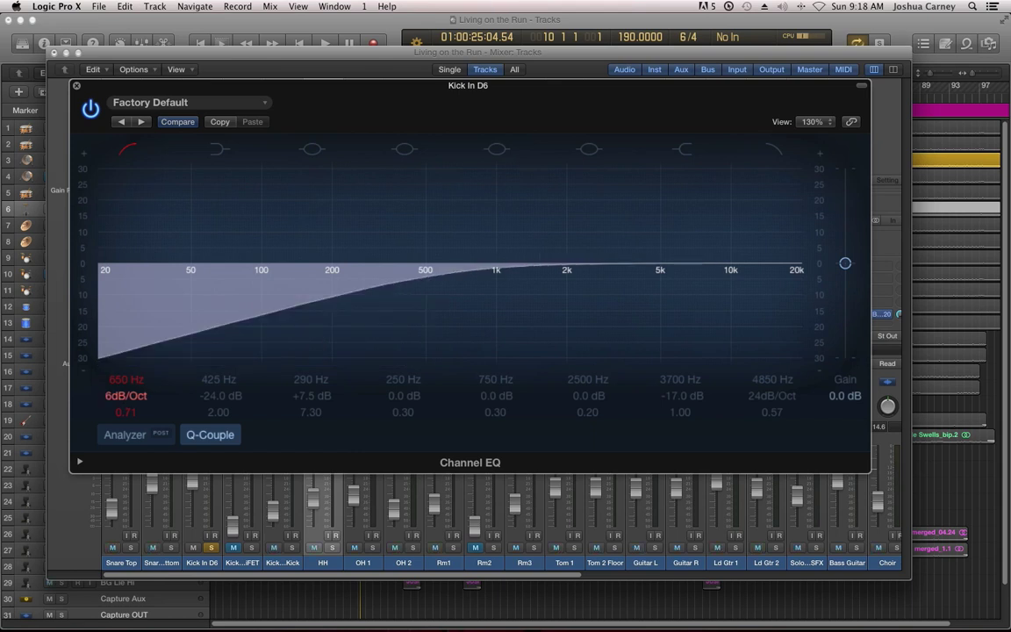
pyautogui.moveTo(125, 396); pyautogui.dragTo(126, 359)
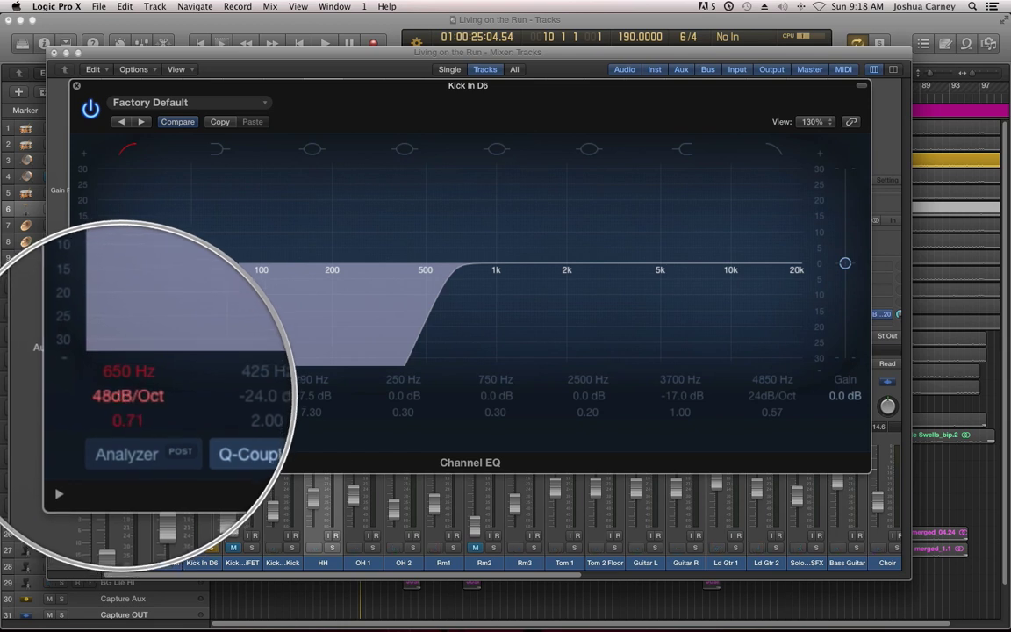
pyautogui.moveTo(128, 396); pyautogui.dragTo(128, 419)
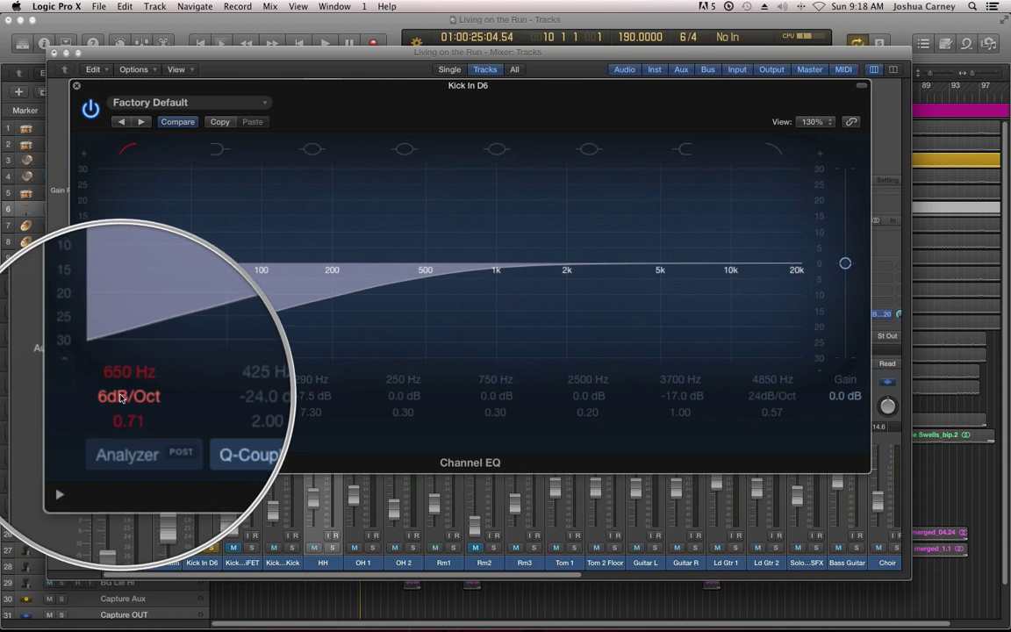
pyautogui.moveTo(121, 397); pyautogui.dragTo(119, 410)
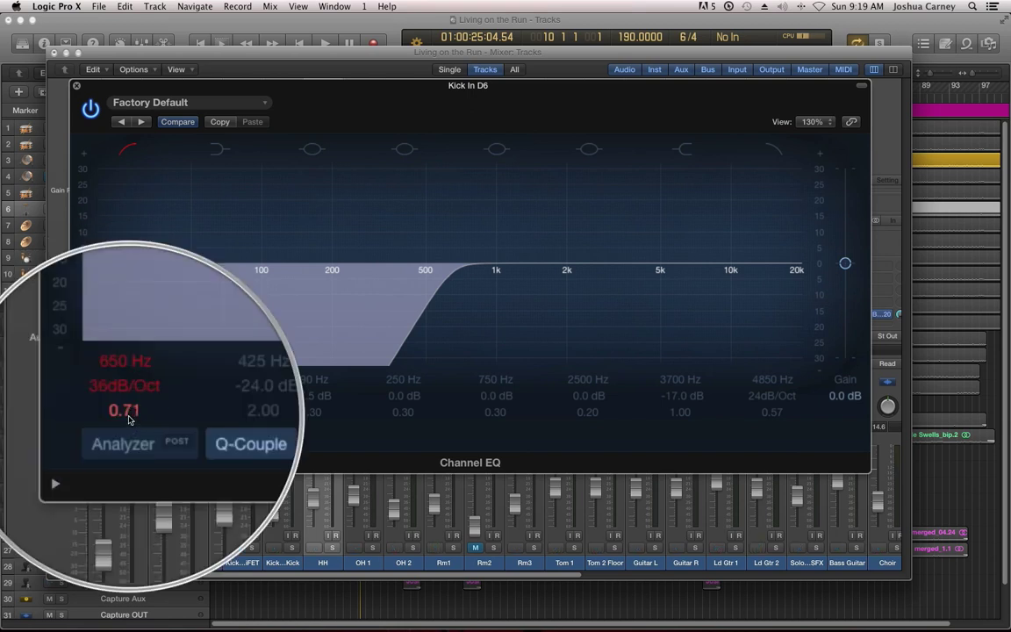
# Raise the low cut band's Q to 13.0 and turn the band off
pyautogui.moveTo(126, 412); pyautogui.dragTo(127, 346)
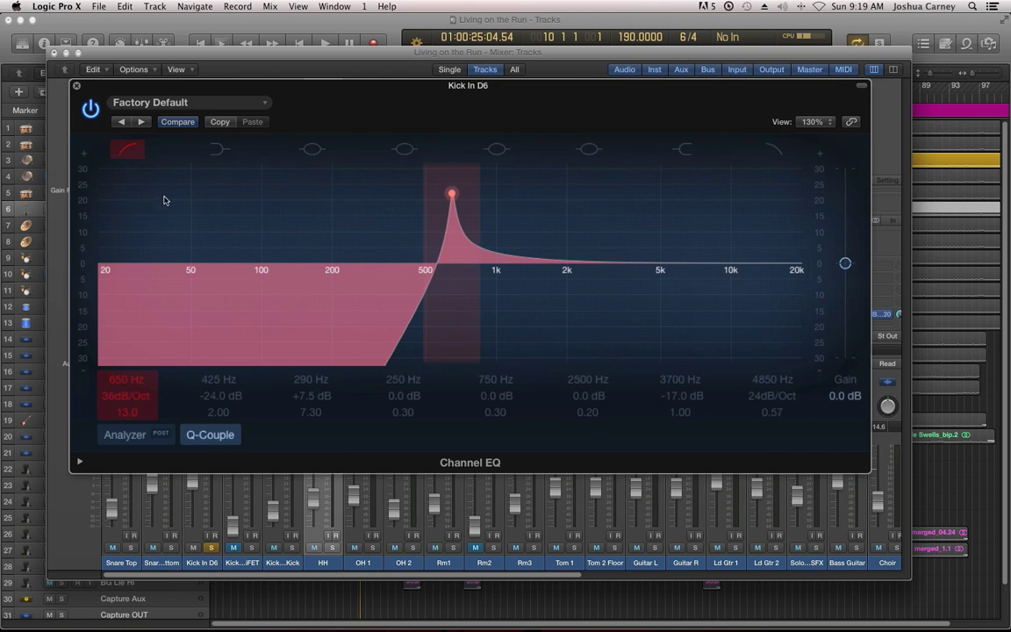
pyautogui.click(123, 146)
# Recall the EQ's default setting and load the Punchy Kick preset from the drum presets
pyautogui.click(167, 98)
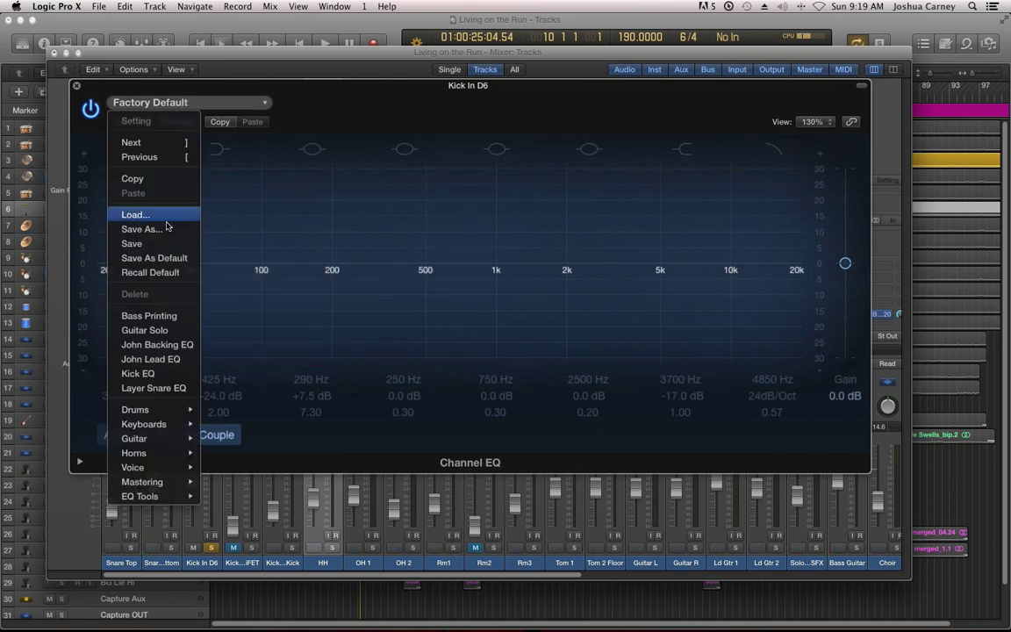
pyautogui.click(148, 272)
pyautogui.click(262, 105)
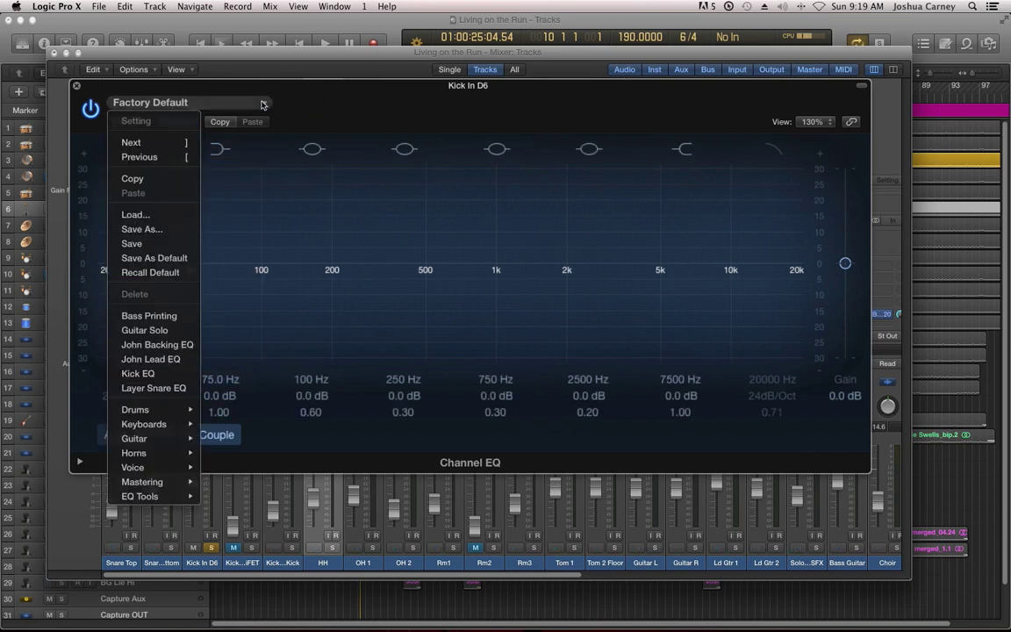
pyautogui.moveTo(150, 413)
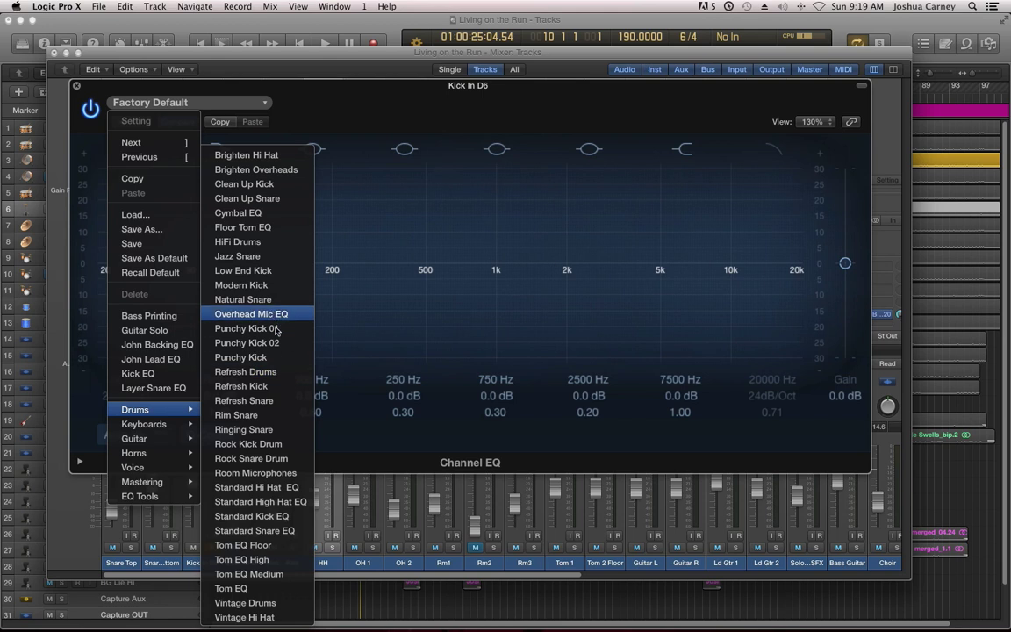
pyautogui.click(250, 357)
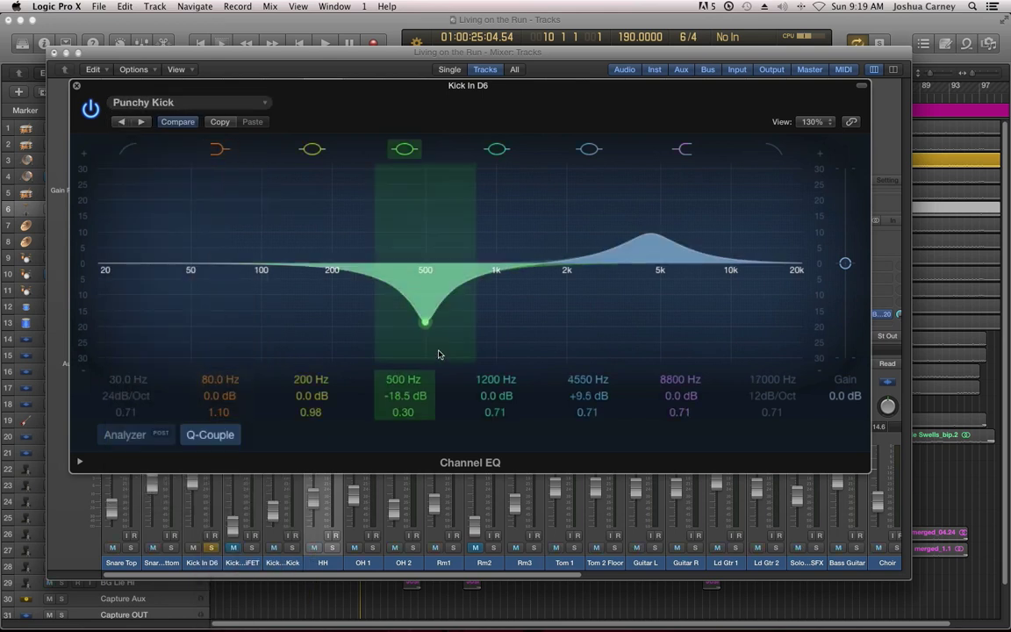
# Play back the soloed Kick In D6 track briefly with the preset applied and stop playback
pyautogui.click(332, 264)
pyautogui.press('space')
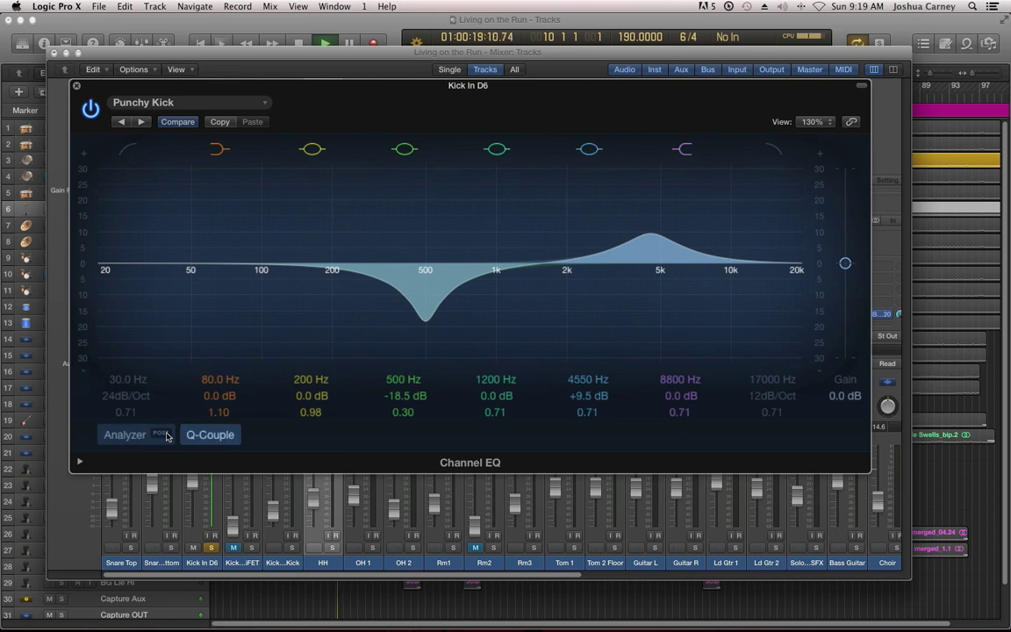
pyautogui.press('space')
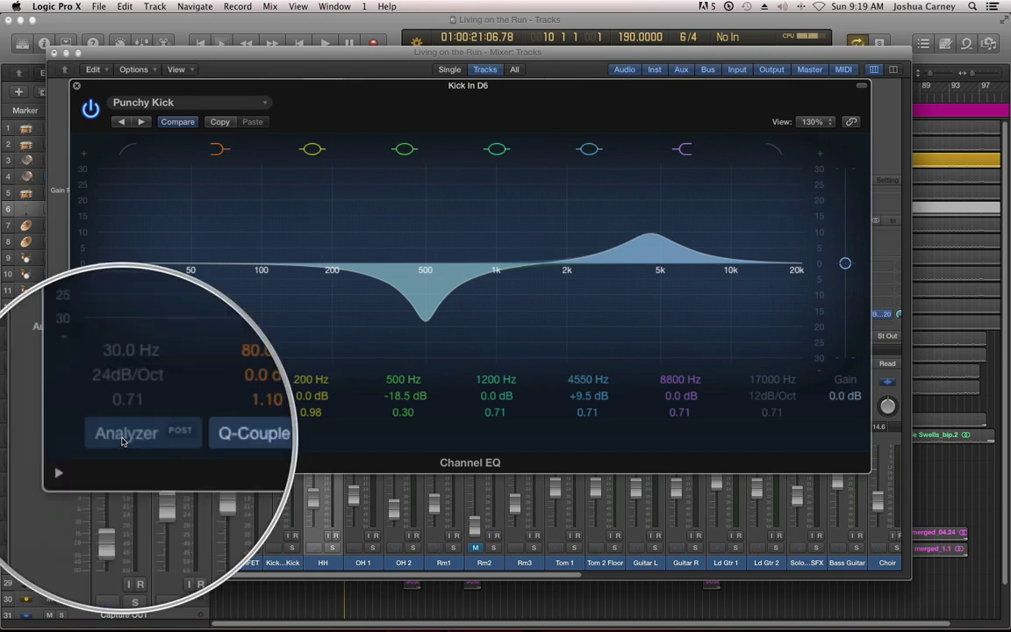
# Turn on the EQ analyzer, reduce the 500 Hz bell's cut to -5.5 dB and start playback
pyautogui.click(124, 434)
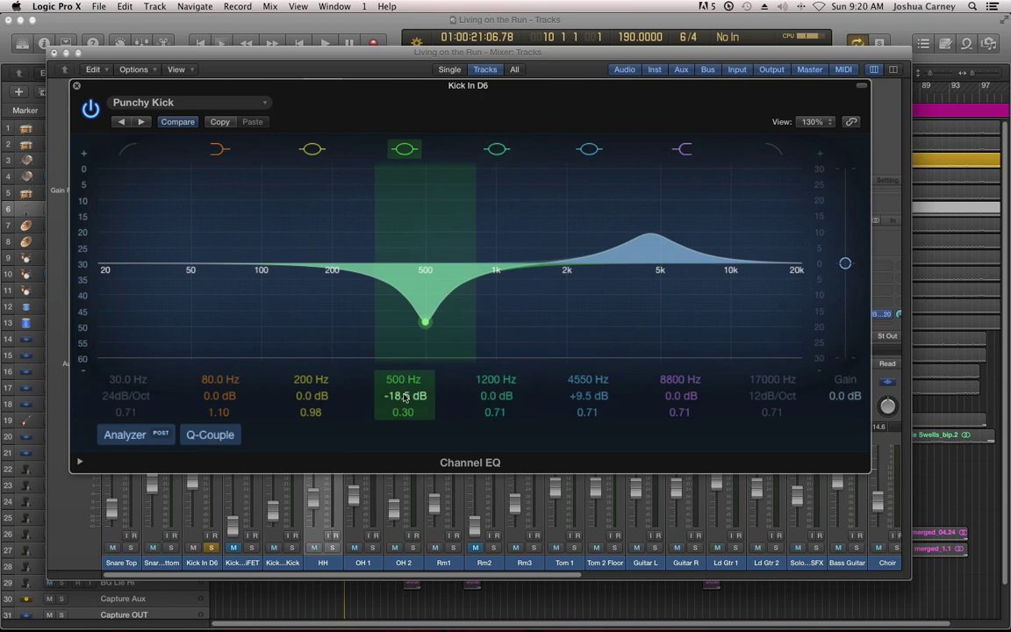
pyautogui.scroll(10, 404, 397)
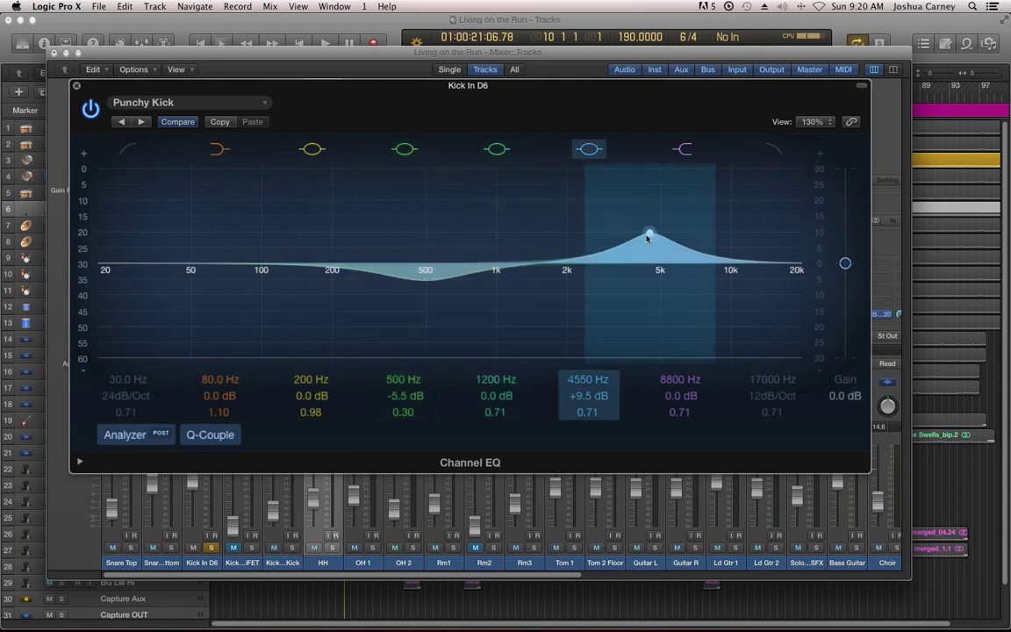
pyautogui.press('space')
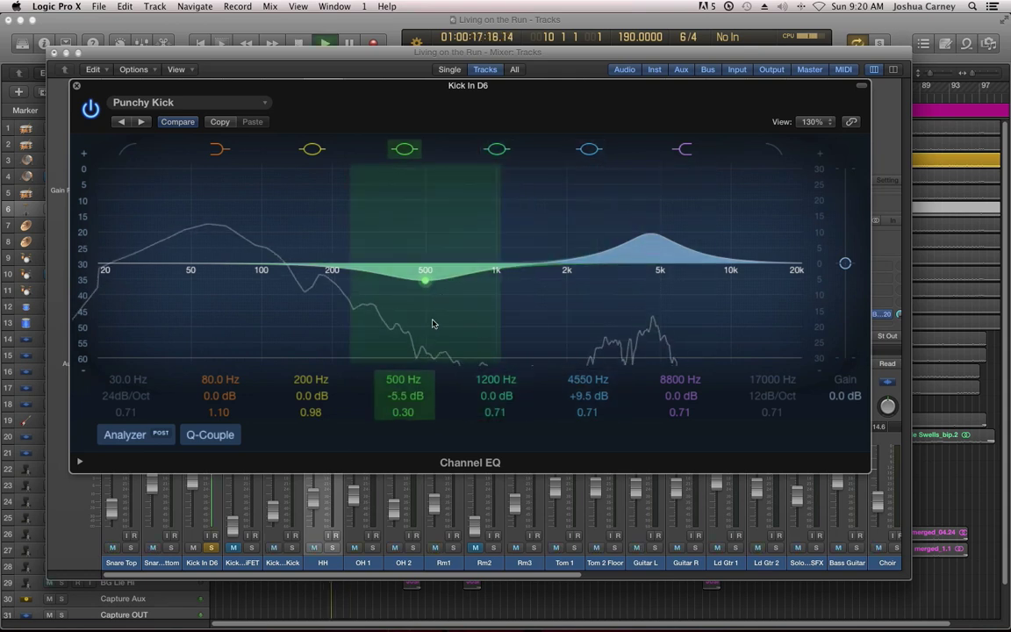
# Set the 4550 Hz bell to 2000 Hz, +7.5 dB and Q 1.90, and the high shelf to 5700 Hz at +5.5 dB
pyautogui.moveTo(587, 411)
pyautogui.mouseDown()
pyautogui.moveTo(587, 434)
pyautogui.moveTo(587, 358)
pyautogui.moveTo(588, 403)
pyautogui.mouseUp()
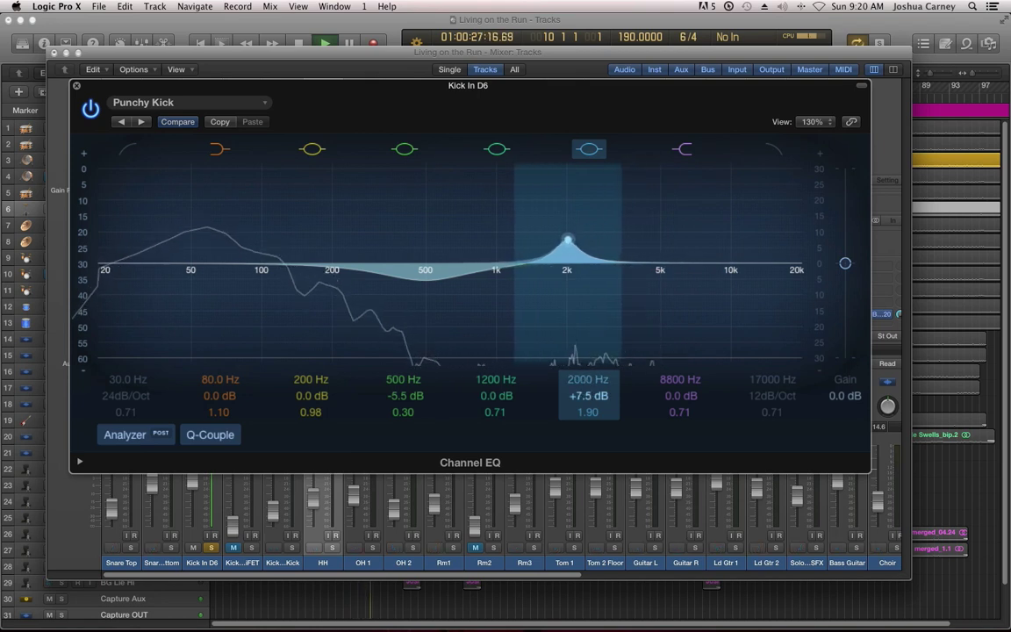
pyautogui.moveTo(653, 400); pyautogui.dragTo(674, 387)
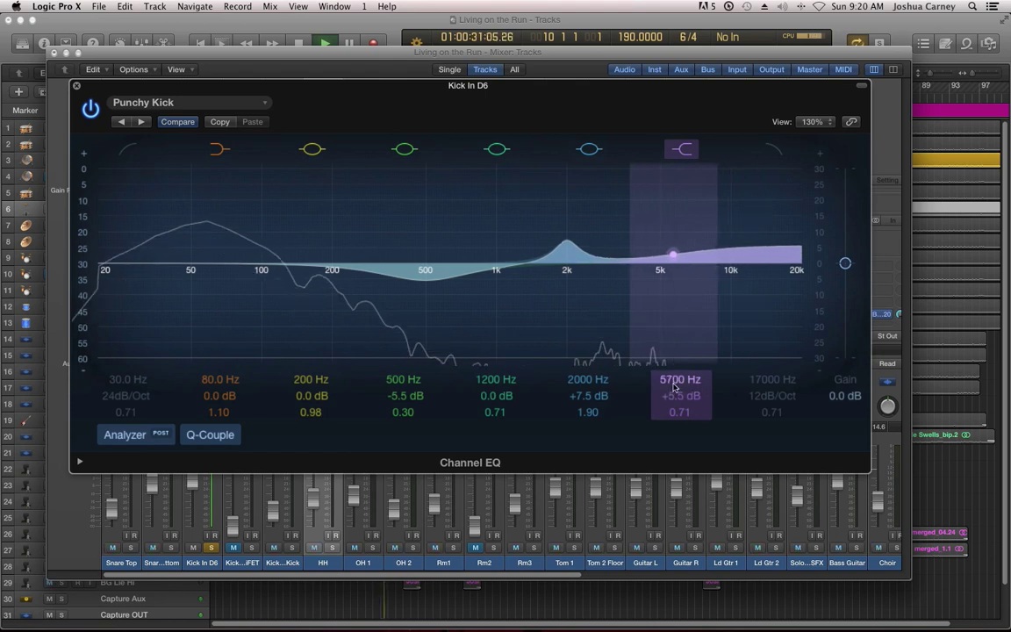
# Enable the high cut at 17000 Hz and the low cut at 40 Hz, both with 48 dB/Oct slopes
pyautogui.click(772, 150)
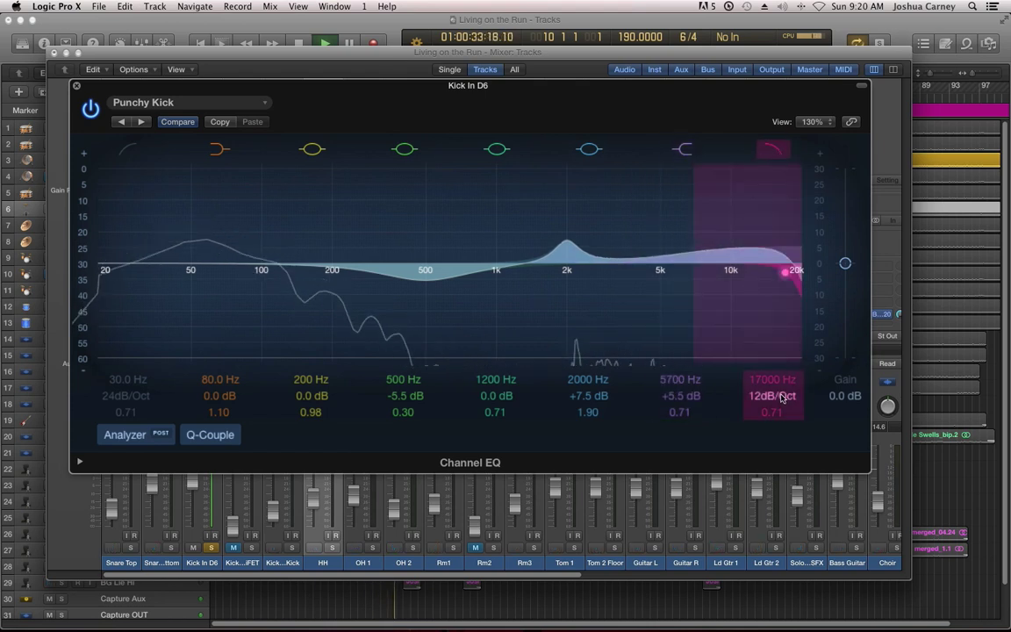
pyautogui.moveTo(781, 397); pyautogui.dragTo(781, 373)
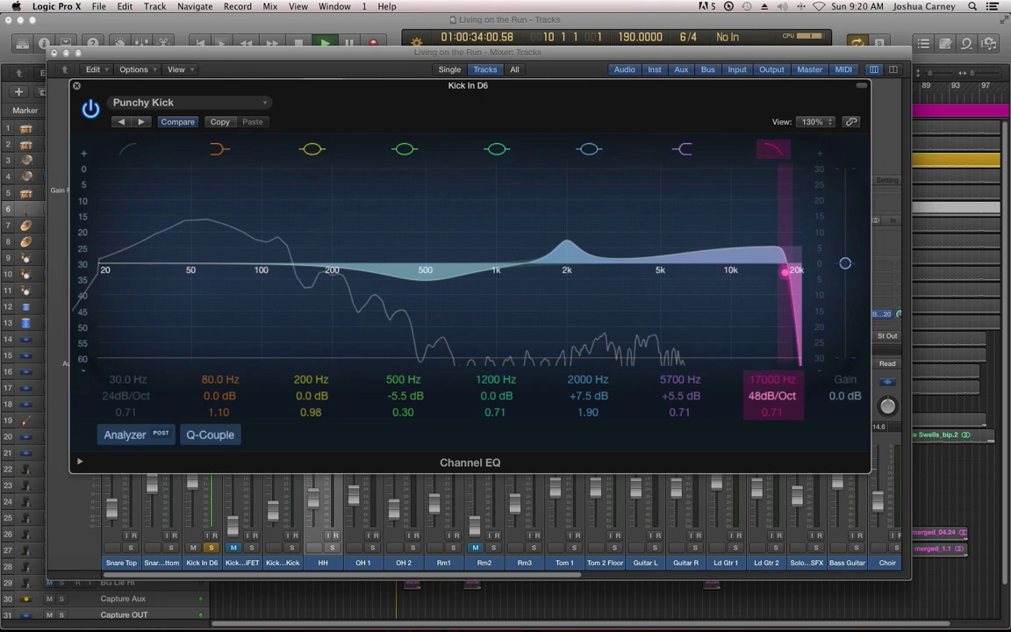
pyautogui.click(130, 151)
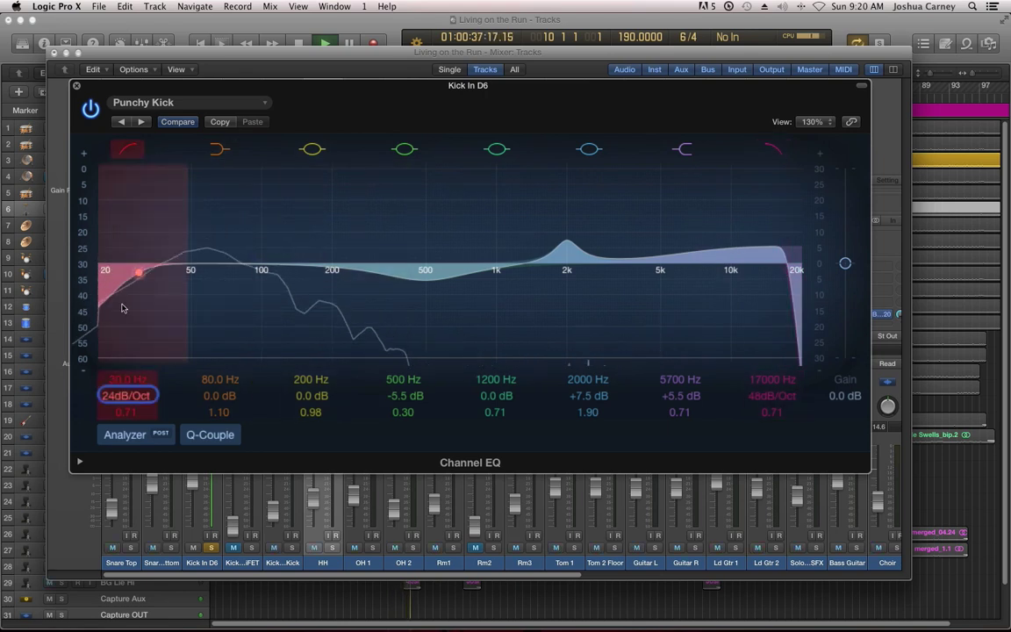
pyautogui.moveTo(117, 392); pyautogui.dragTo(120, 375)
# Boost the 80 Hz low shelf to +4.0 dB and set the 500 Hz bell to 305 Hz, -6.5 dB and Q 0.64
pyautogui.moveTo(220, 396)
pyautogui.mouseDown()
pyautogui.moveTo(220, 383)
pyautogui.moveTo(219, 399)
pyautogui.mouseUp()
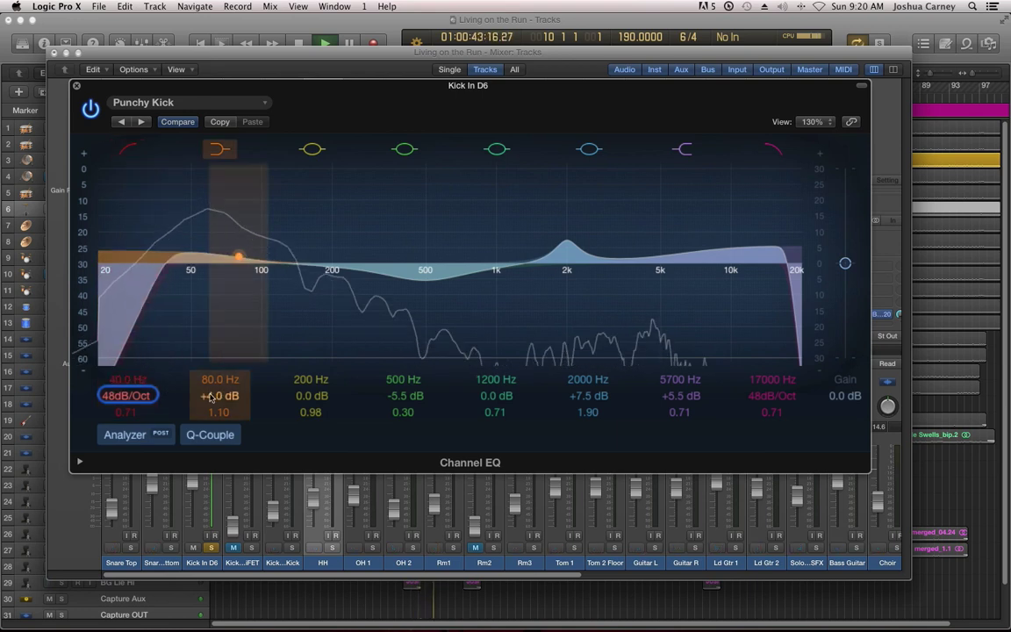
pyautogui.moveTo(403, 400)
pyautogui.mouseDown()
pyautogui.moveTo(368, 399)
pyautogui.moveTo(404, 397)
pyautogui.mouseUp()
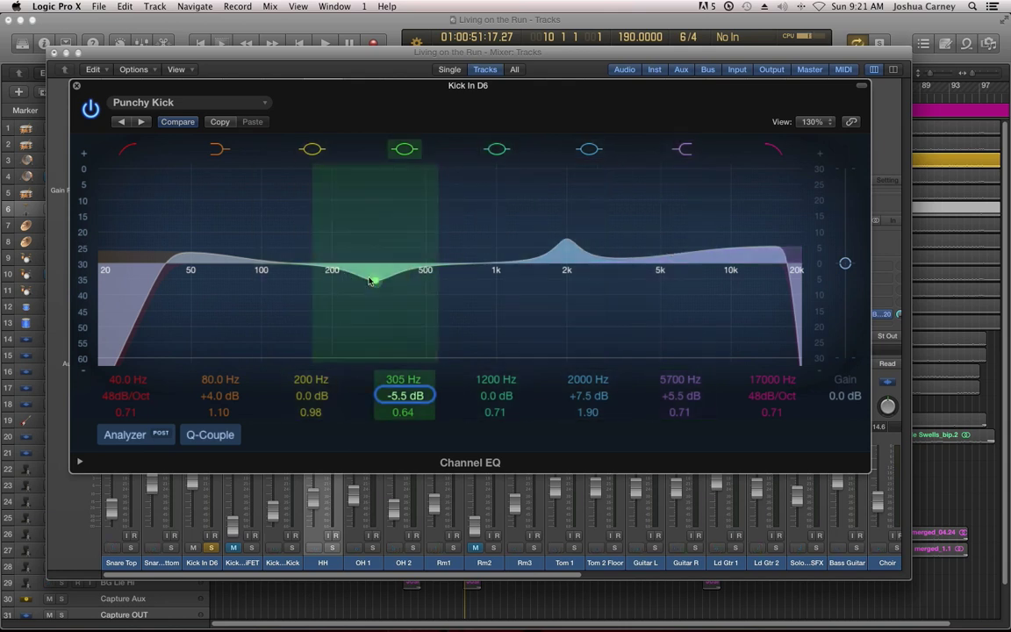
pyautogui.moveTo(404, 395)
pyautogui.mouseDown()
pyautogui.moveTo(404, 411)
pyautogui.moveTo(400, 398)
pyautogui.mouseUp()
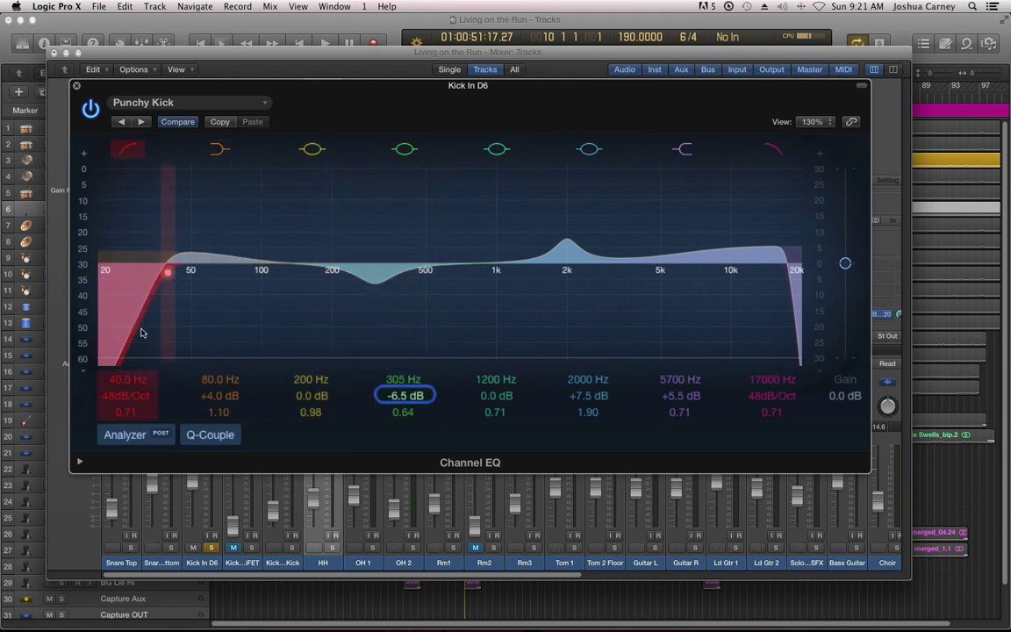
# Try the low cut at 29.5 and 20.5 Hz, settle on 35.5 Hz and audition the kick
pyautogui.moveTo(114, 342); pyautogui.dragTo(104, 342)
pyautogui.press('space')
pyautogui.press('space')
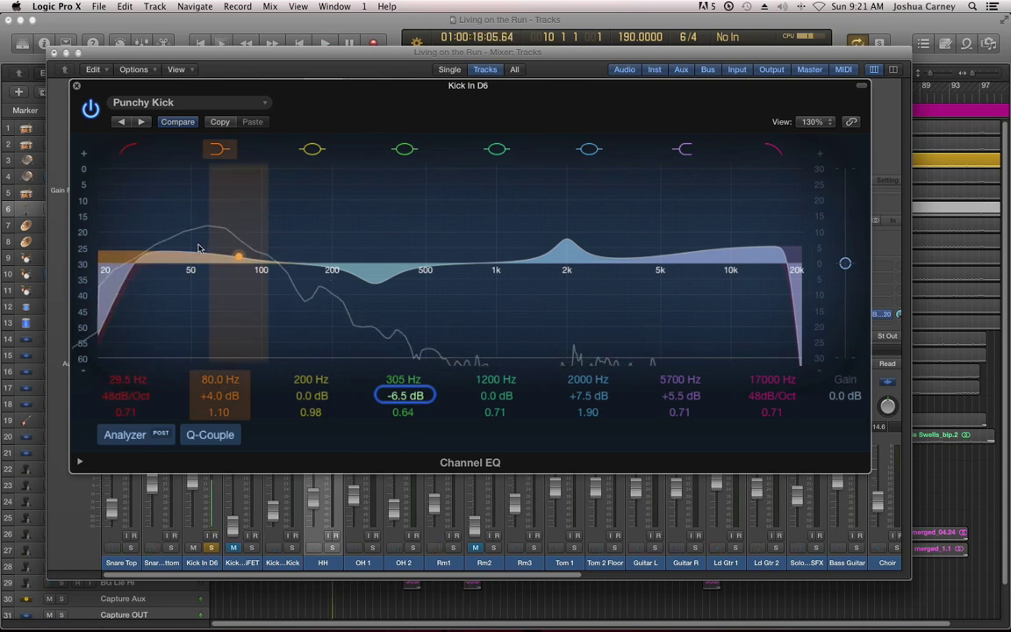
pyautogui.moveTo(118, 267); pyautogui.dragTo(98, 273)
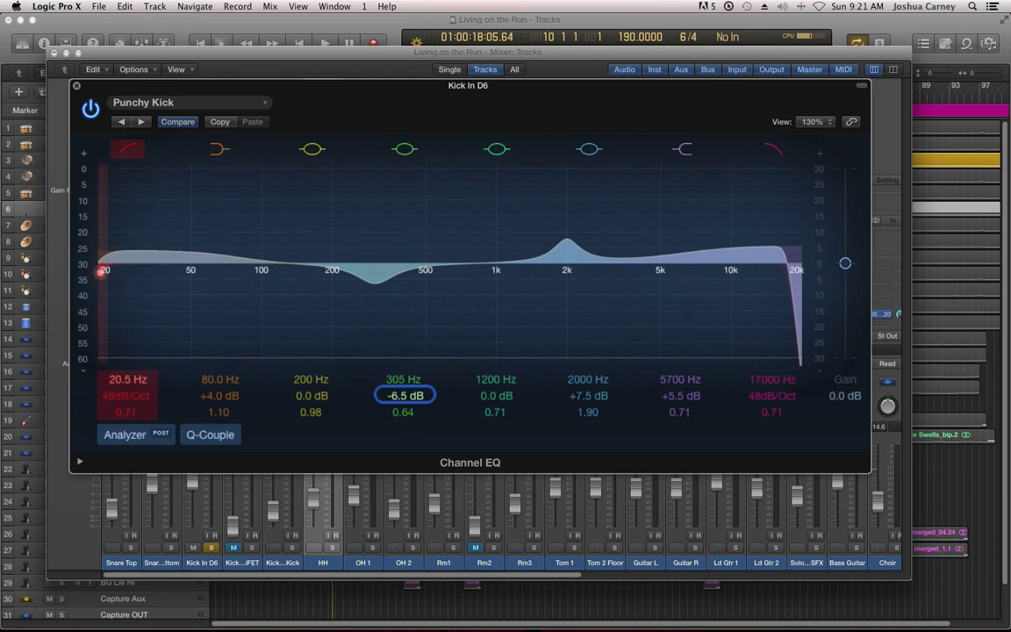
pyautogui.moveTo(103, 271); pyautogui.dragTo(156, 272)
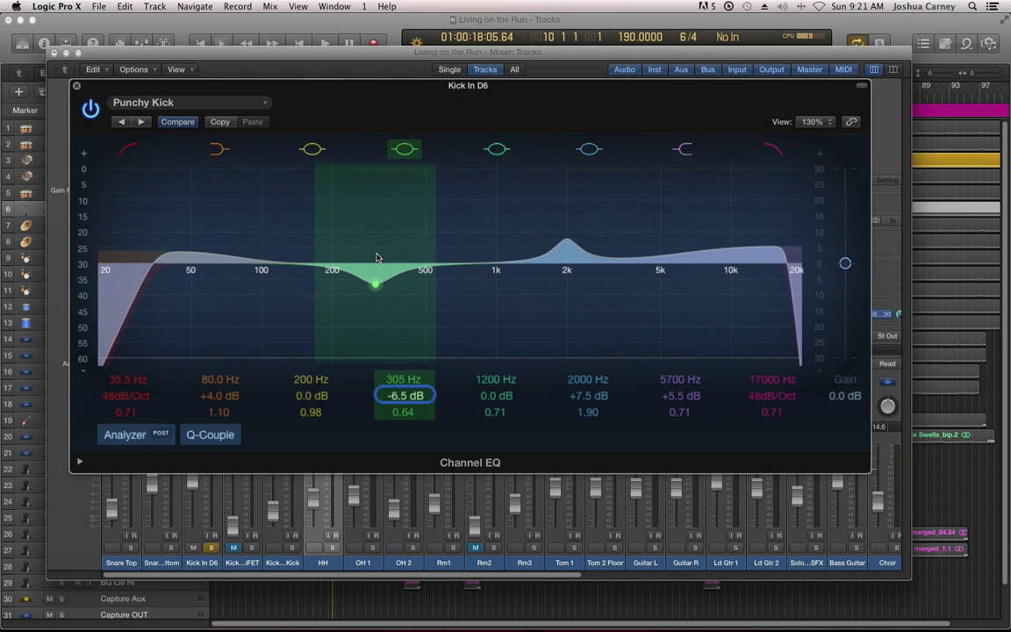
pyautogui.press('space')
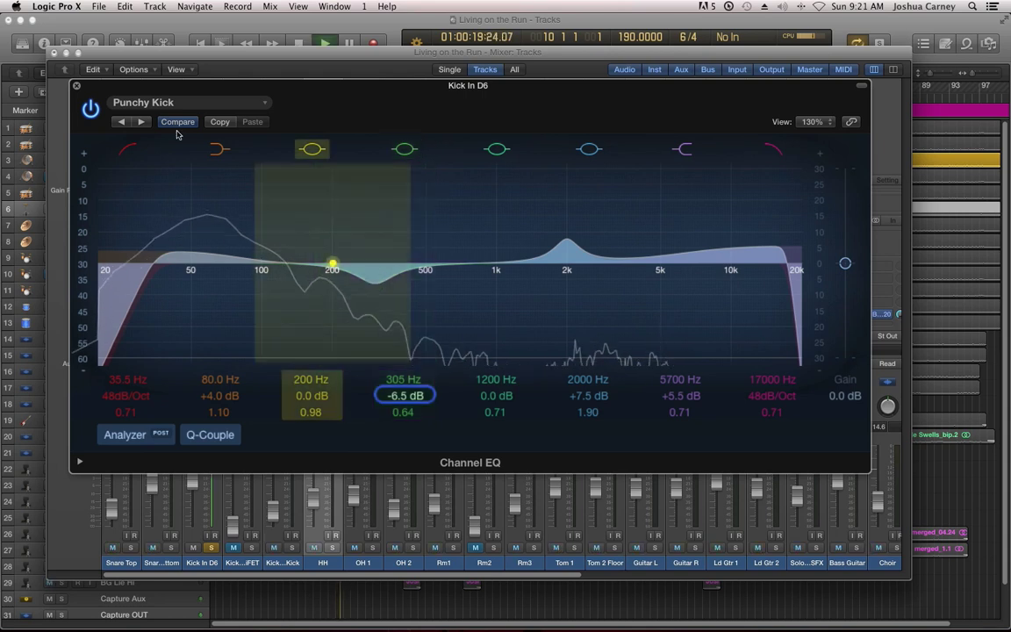
pyautogui.press('space')
# Close the Kick In D6 EQ, solo only the Kick Out Sub Kick channel and insert a Channel EQ on it
pyautogui.click(76, 87)
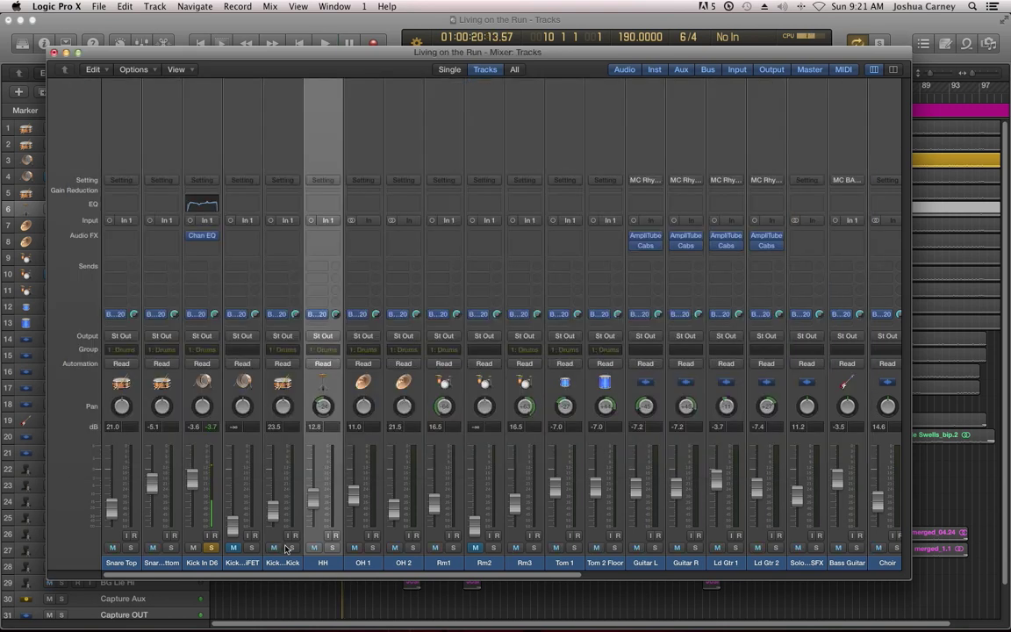
pyautogui.keyDown('alt'); pyautogui.click(291, 546); pyautogui.keyUp('alt')
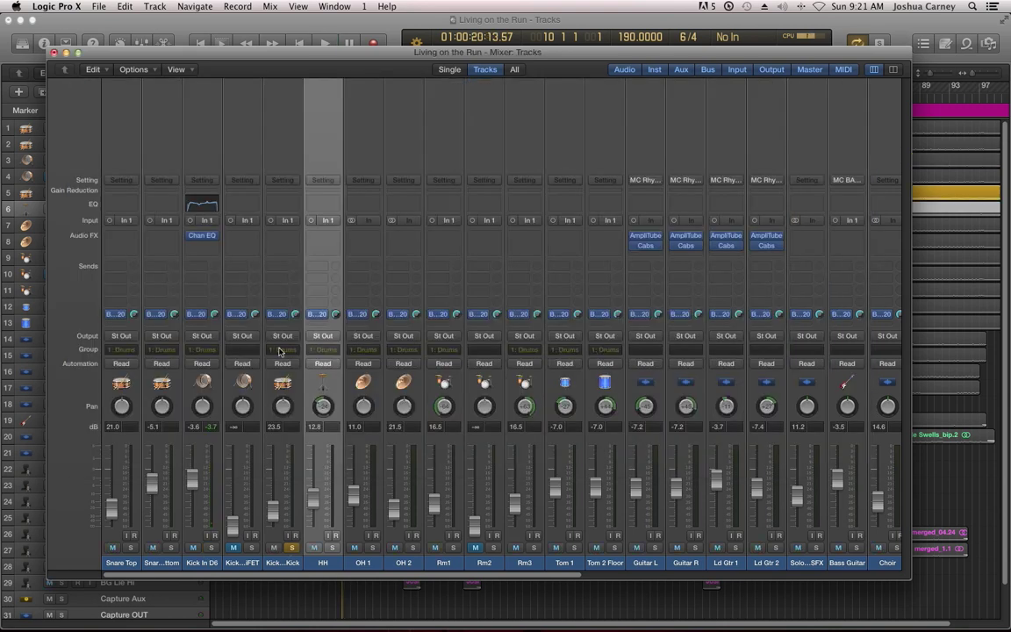
pyautogui.click(291, 239)
pyautogui.moveTo(298, 287)
pyautogui.click(481, 288)
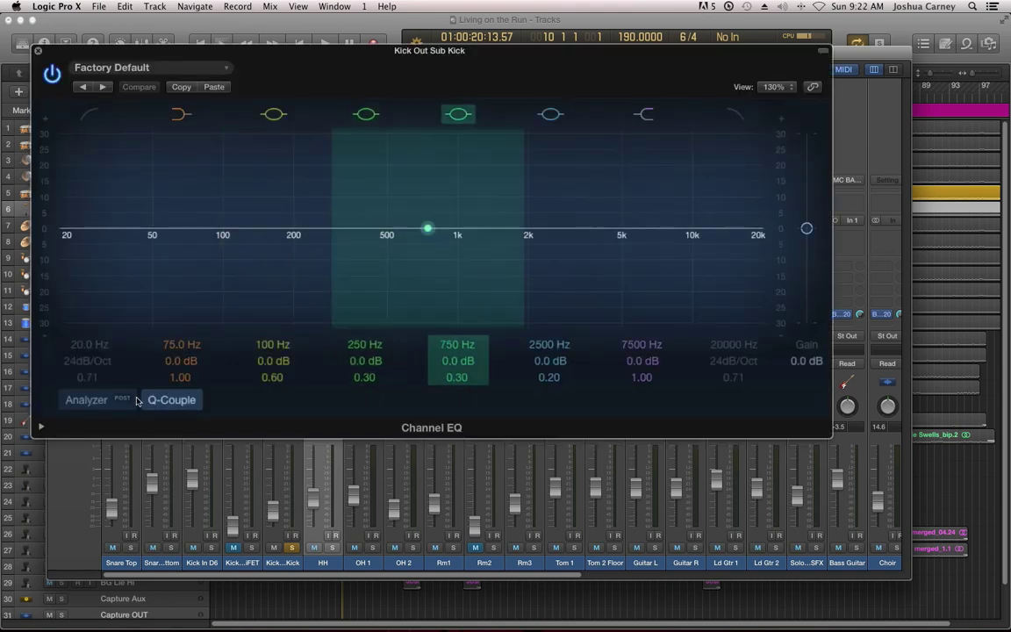
# Turn on the sub kick EQ's analyzer, start playback and enable the low cut at 32.5 Hz with a 48 dB/Oct slope
pyautogui.click(87, 400)
pyautogui.press('space')
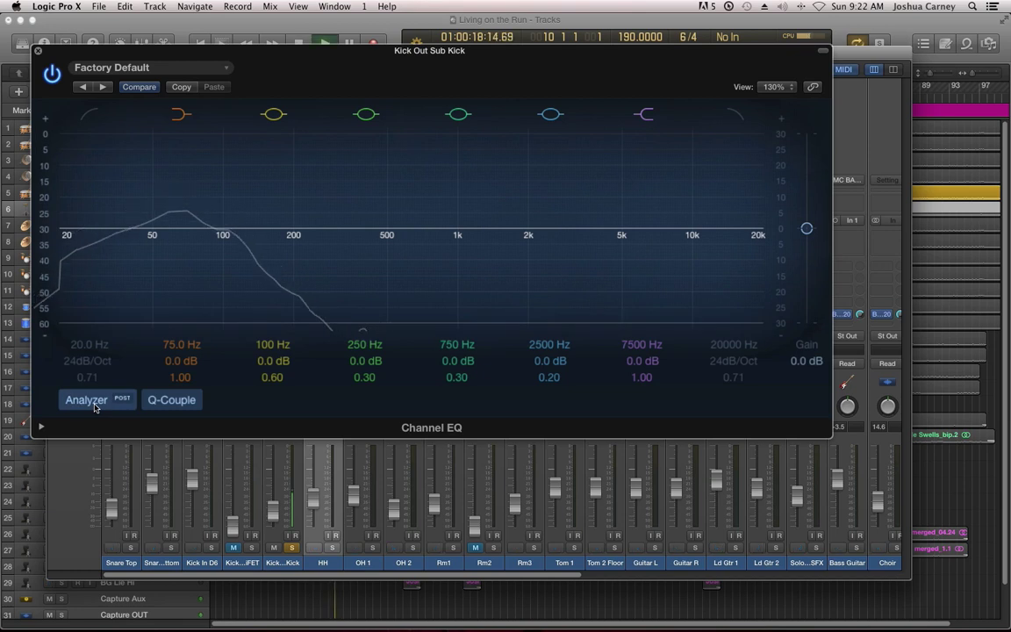
pyautogui.click(90, 115)
pyautogui.moveTo(79, 363); pyautogui.dragTo(88, 330)
# Set the sub kick's low shelf to 124 Hz with a 14.0 dB boost
pyautogui.moveTo(194, 228); pyautogui.dragTo(194, 199)
pyautogui.moveTo(180, 347); pyautogui.dragTo(180, 321)
pyautogui.moveTo(180, 360); pyautogui.dragTo(183, 376)
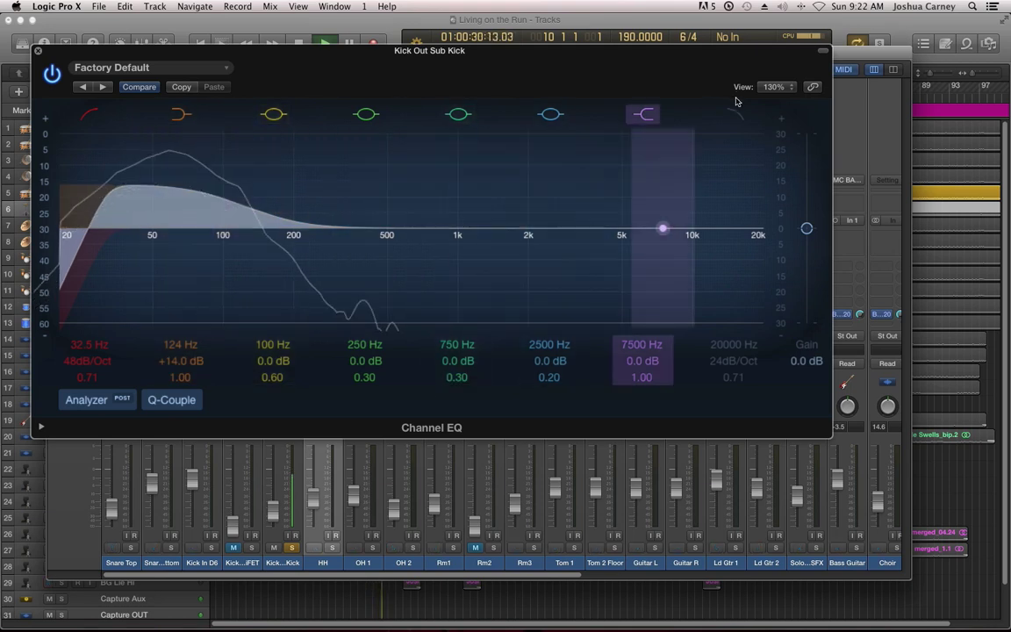
# Roll off the sub kick's highs at 970 Hz with a 6 dB/Oct slope and move the 250 Hz bell to 890 Hz at +6.5 dB
pyautogui.moveTo(734, 361)
pyautogui.mouseDown()
pyautogui.moveTo(734, 346)
pyautogui.moveTo(734, 391)
pyautogui.mouseUp()
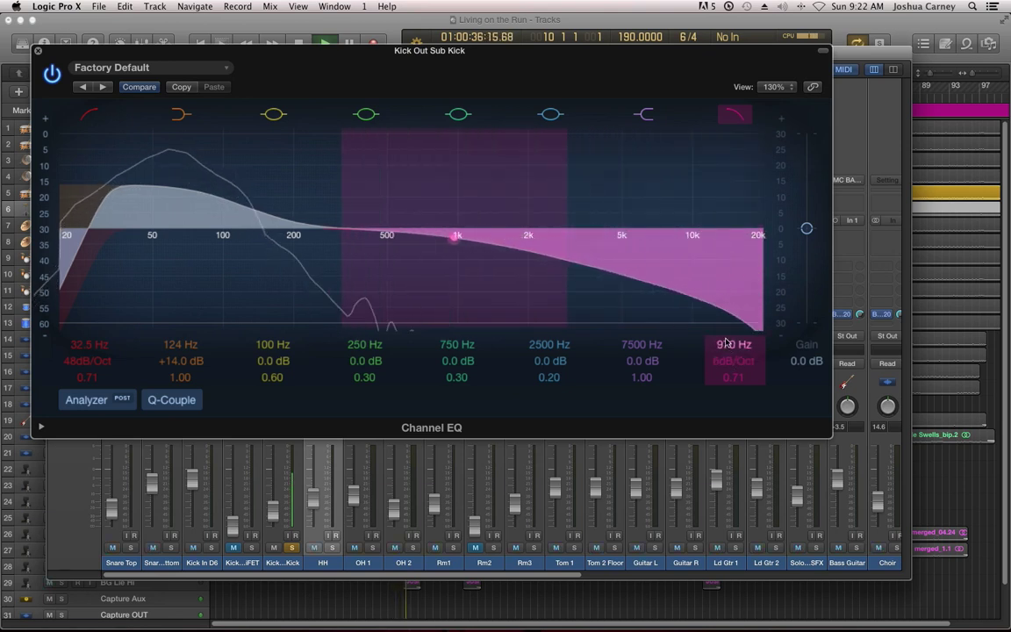
pyautogui.moveTo(316, 228); pyautogui.dragTo(445, 209)
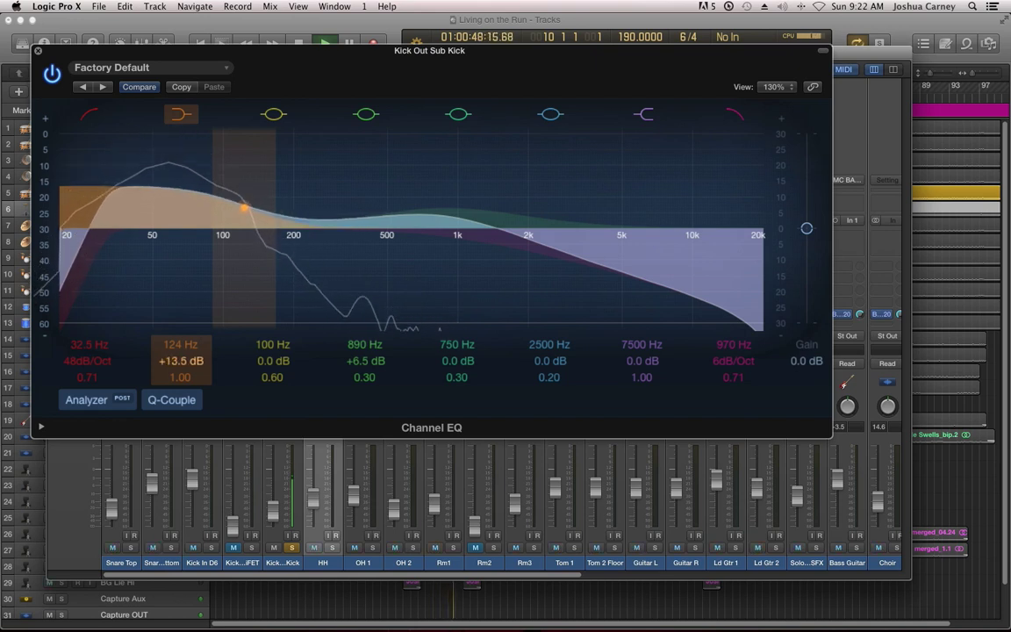
# Adjust the sub kick's low shelf to 112 Hz, +13.0 dB and Q 2.00, and close the EQ
pyautogui.moveTo(180, 345)
pyautogui.mouseDown()
pyautogui.moveTo(180, 377)
pyautogui.moveTo(181, 332)
pyautogui.moveTo(181, 360)
pyautogui.mouseUp()
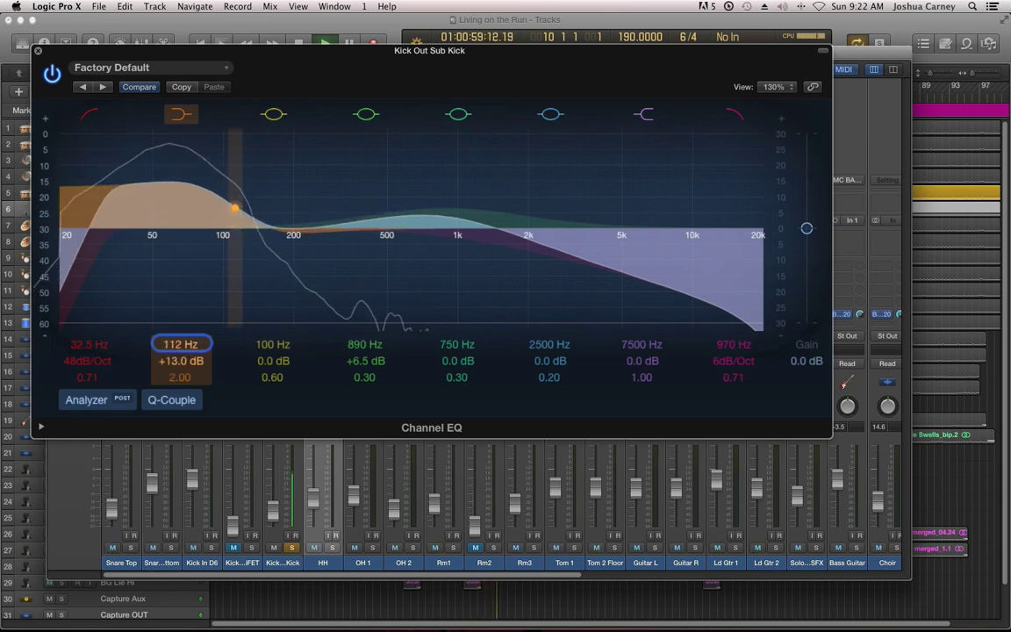
pyautogui.click(37, 50)
# Solo Kick In D6 together with the sub kick and balance the sub kick's fader at -17.8 dB while auditioning both
pyautogui.moveTo(273, 509); pyautogui.dragTo(273, 489)
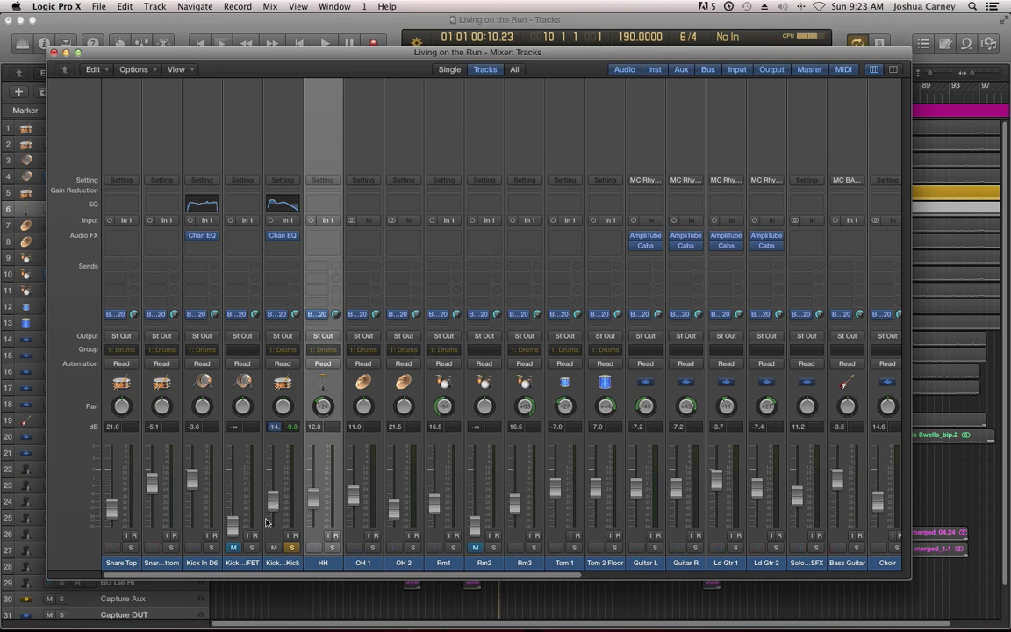
pyautogui.click(268, 522)
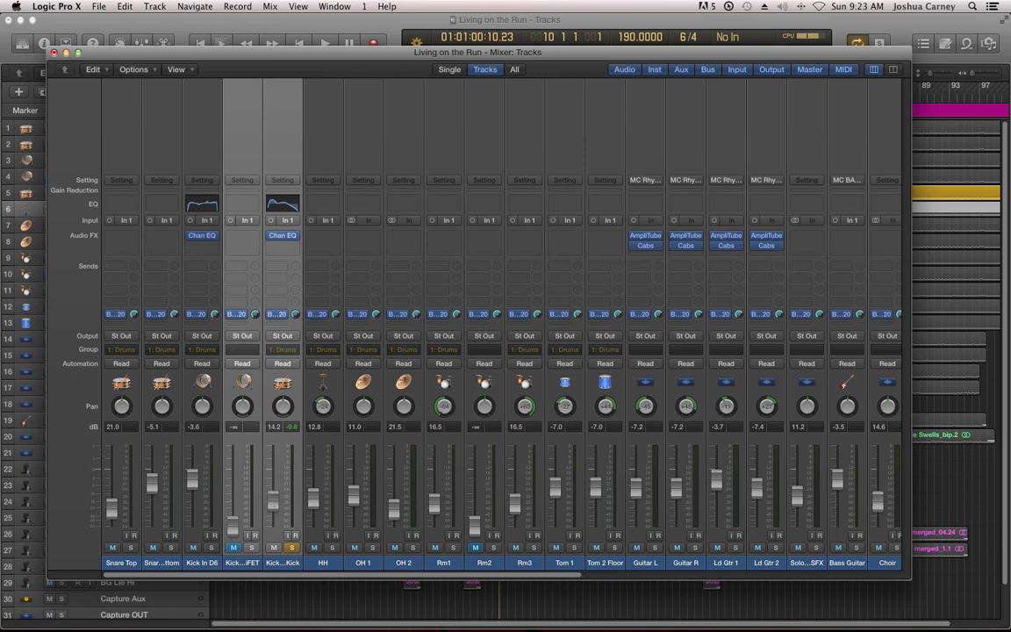
pyautogui.press('space')
pyautogui.click(210, 548)
pyautogui.moveTo(272, 500); pyautogui.dragTo(276, 520)
pyautogui.press('space')
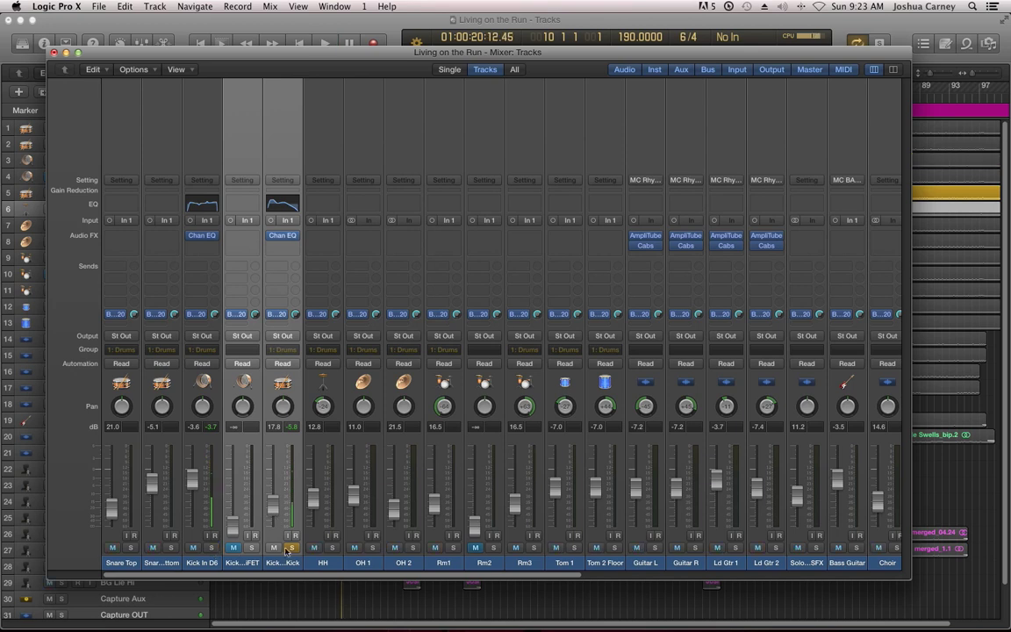
# Solo only the Snare Bottom channel, insert a mono Channel EQ on it and reposition the plug-in window
pyautogui.click(132, 549)
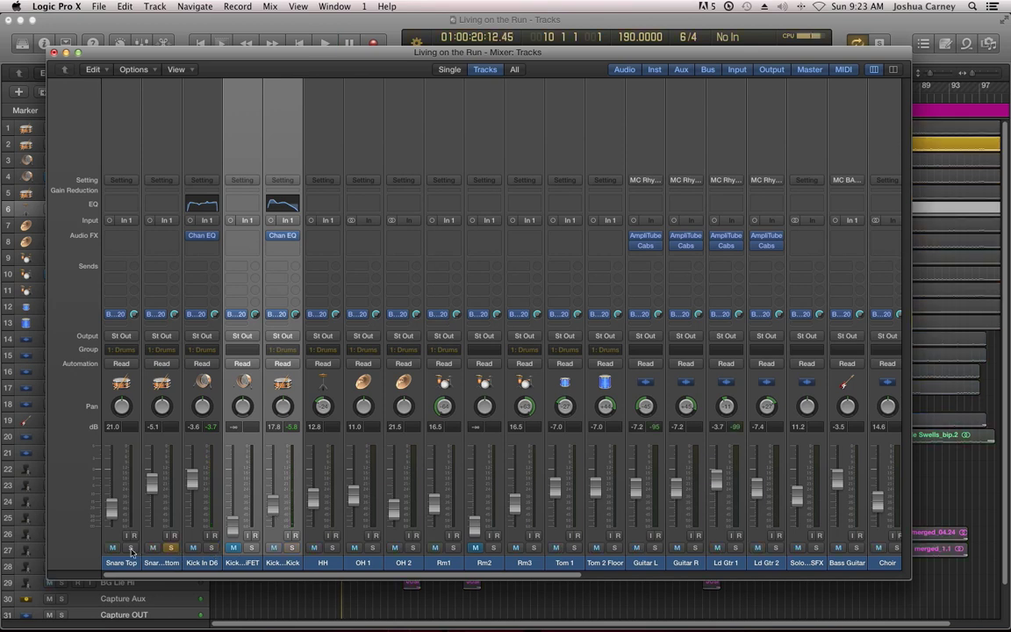
pyautogui.click(168, 237)
pyautogui.moveTo(181, 289)
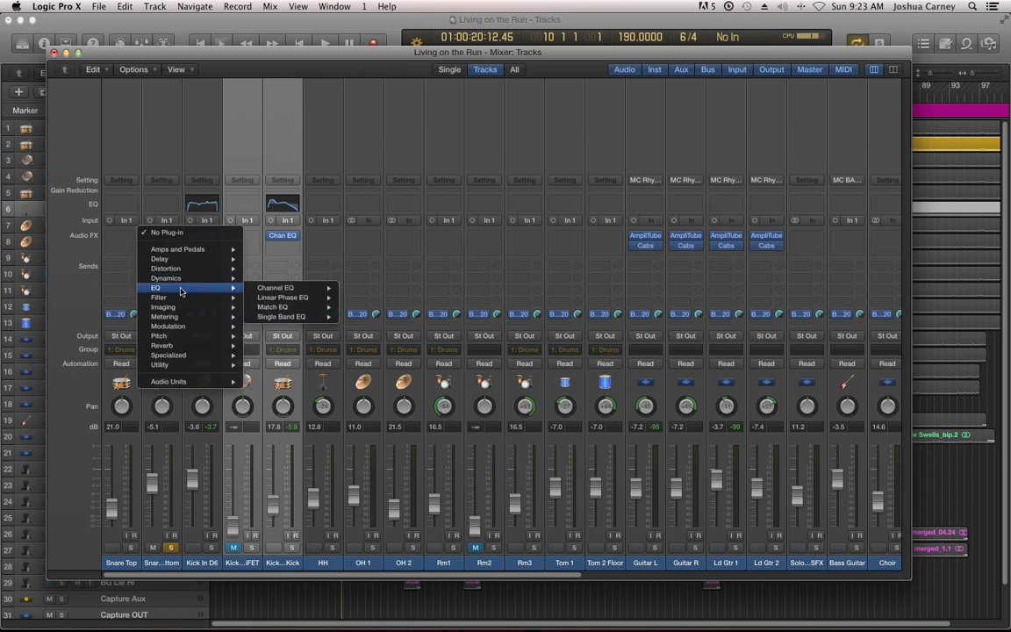
pyautogui.moveTo(270, 292)
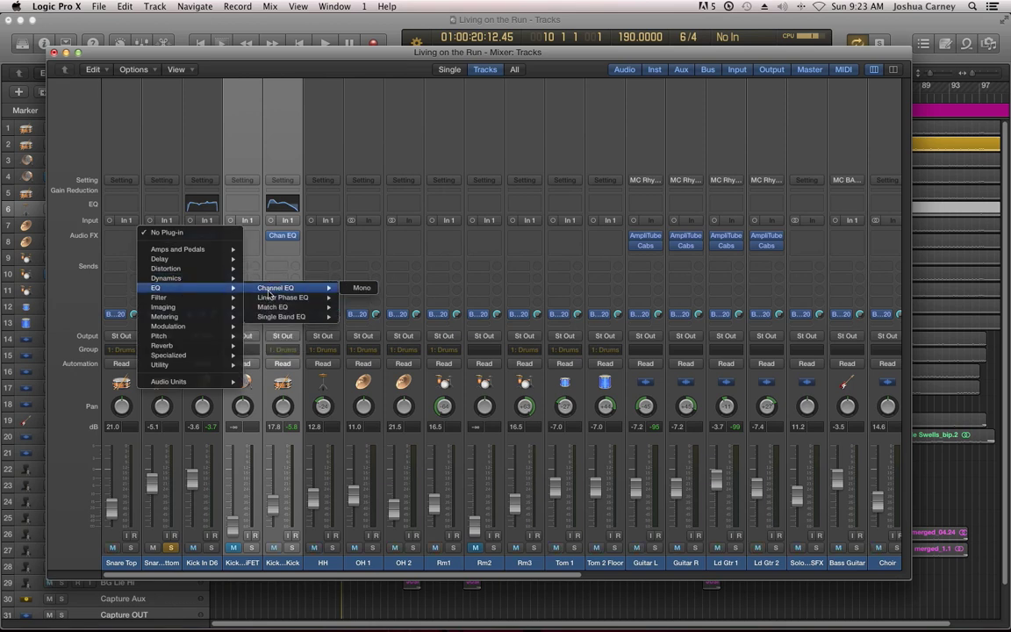
pyautogui.click(360, 288)
pyautogui.moveTo(264, 54); pyautogui.dragTo(388, 65)
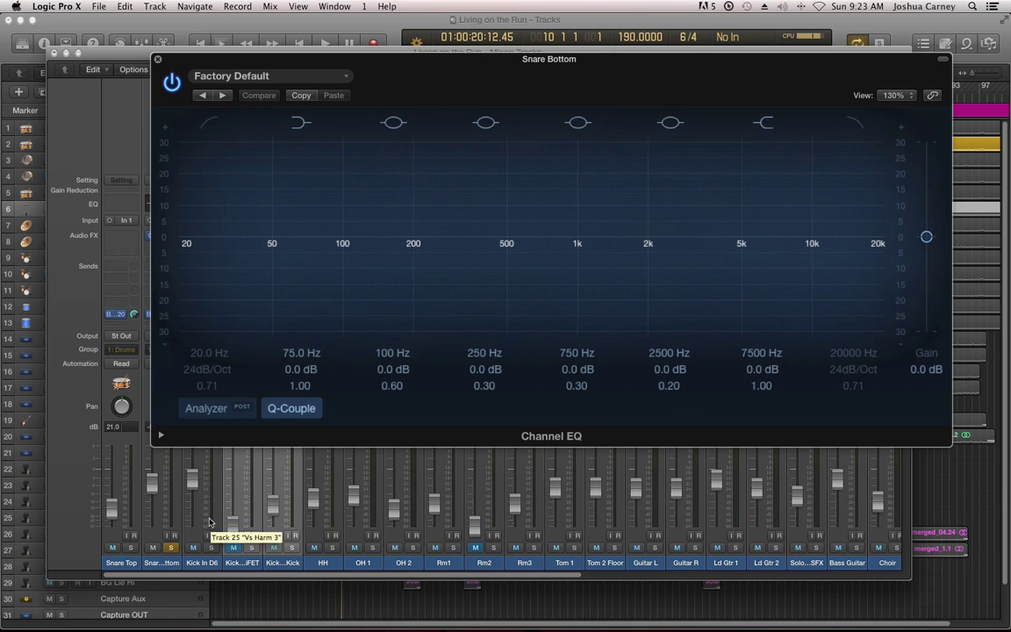
# With the analyzer on and the snare playing, boost the 2500 Hz bell by 8.0 dB and the 7500 Hz shelf by 16.5 dB
pyautogui.click(216, 410)
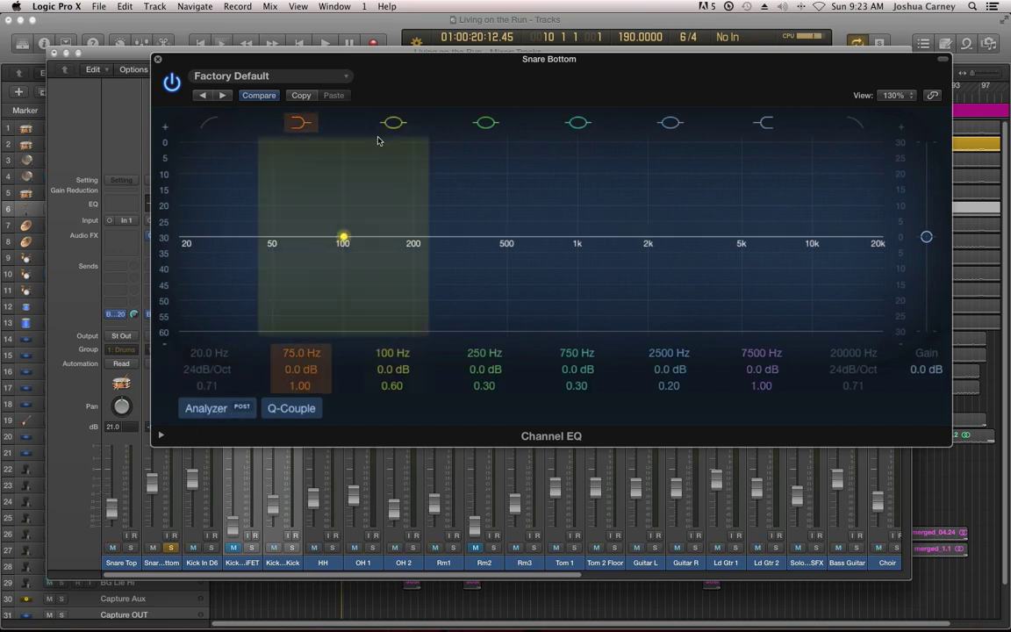
pyautogui.press('space')
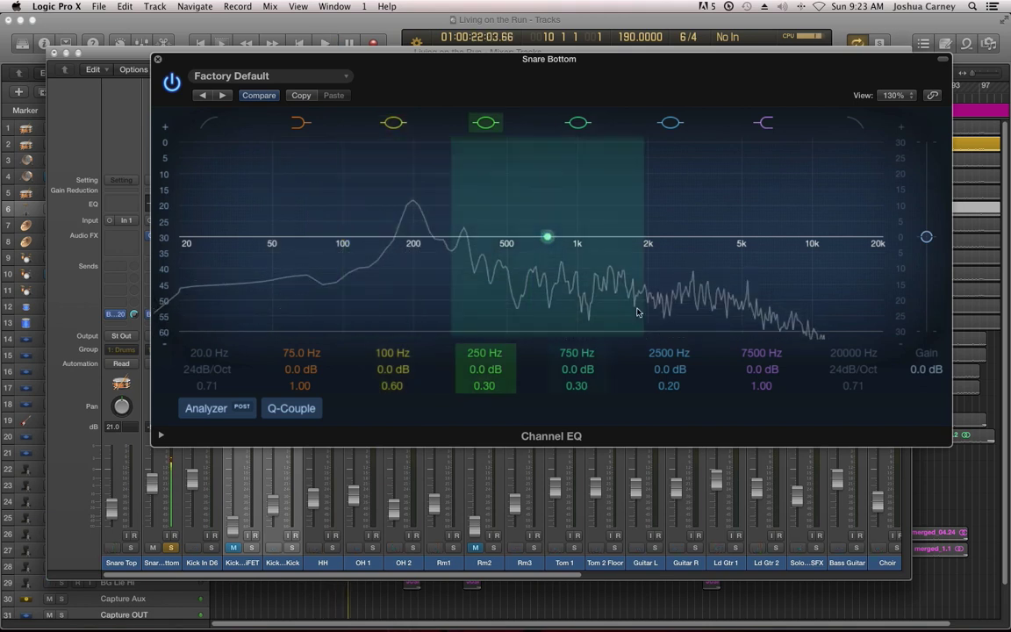
pyautogui.moveTo(670, 370); pyautogui.dragTo(672, 342)
pyautogui.moveTo(762, 369); pyautogui.dragTo(762, 321)
pyautogui.press('space')
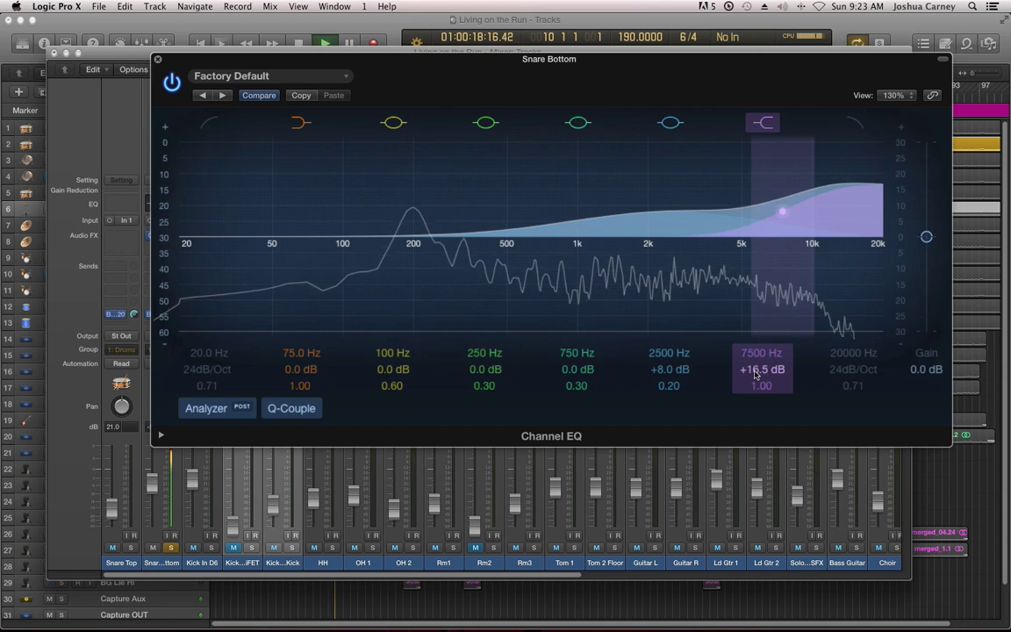
# Load the Rock Snare Drum preset from the drum presets into the Snare Bottom EQ
pyautogui.click(263, 75)
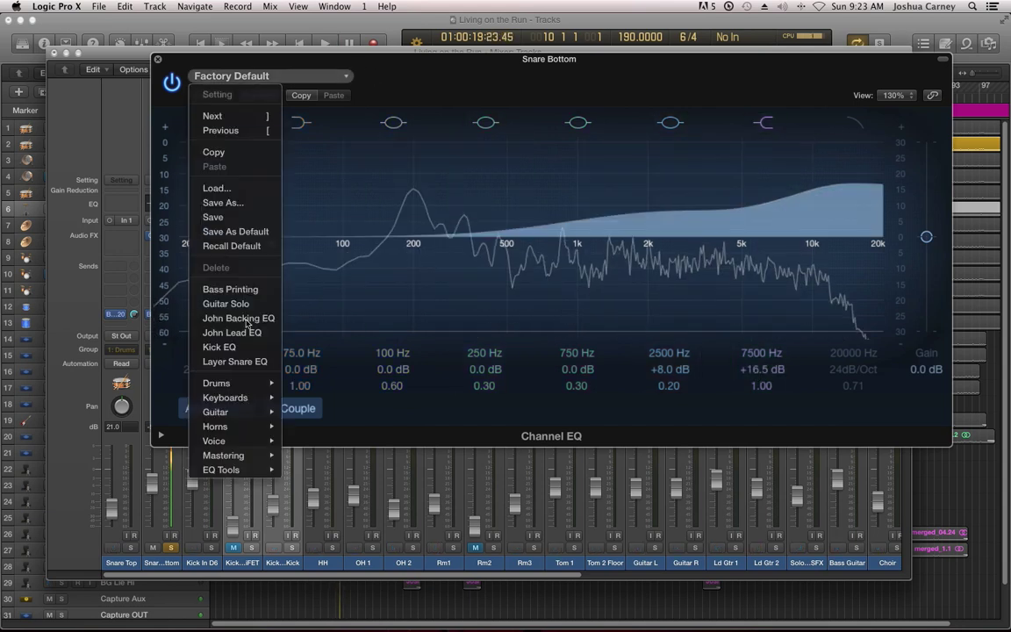
pyautogui.moveTo(286, 383)
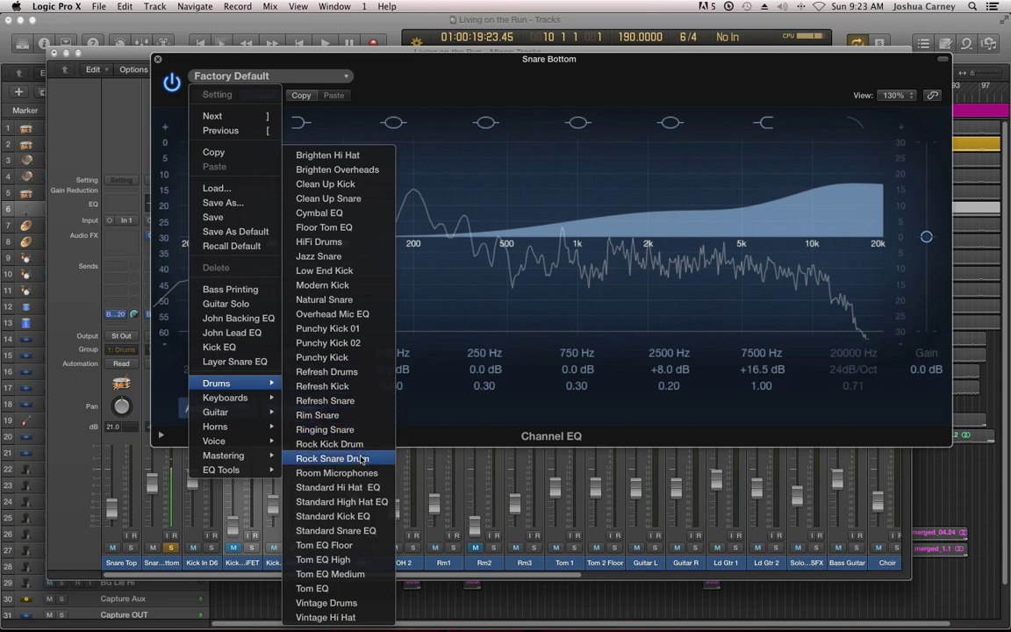
pyautogui.click(333, 458)
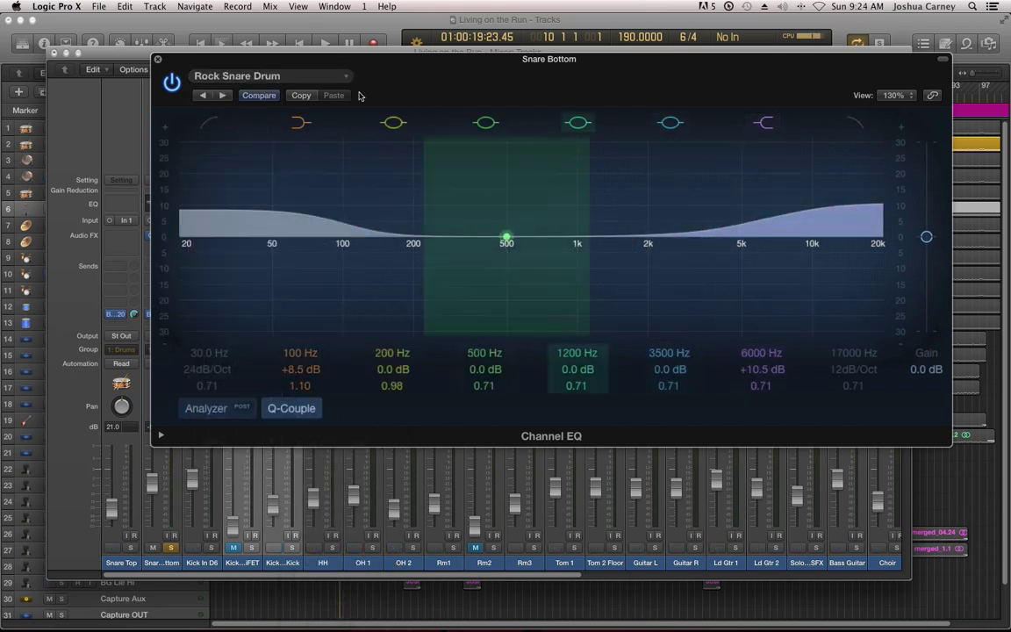
# Recall the default setting of the Snare Bottom EQ and turn its analyzer on
pyautogui.click(285, 79)
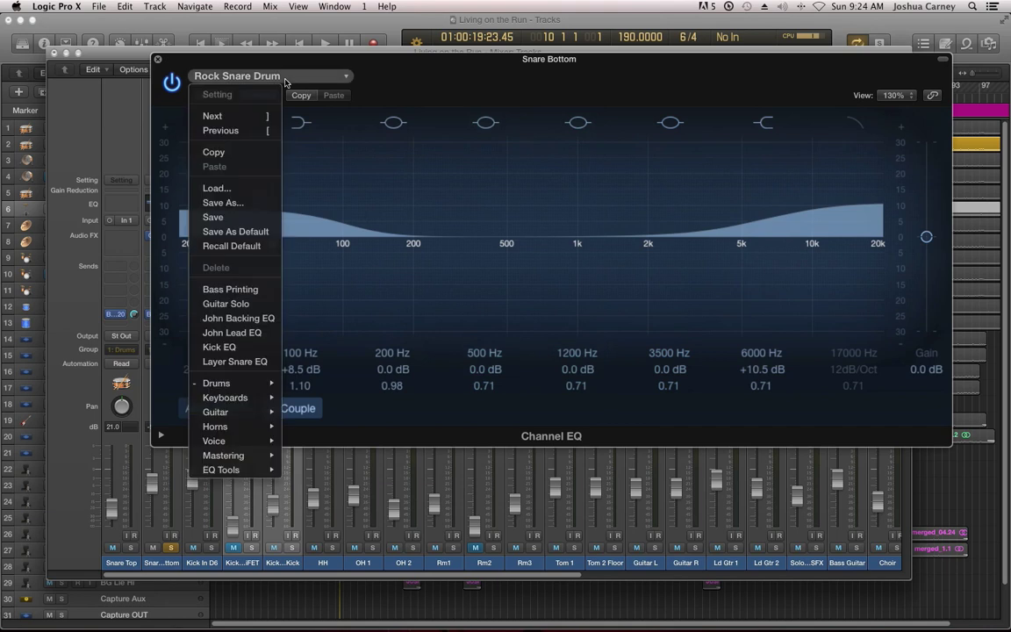
pyautogui.click(239, 246)
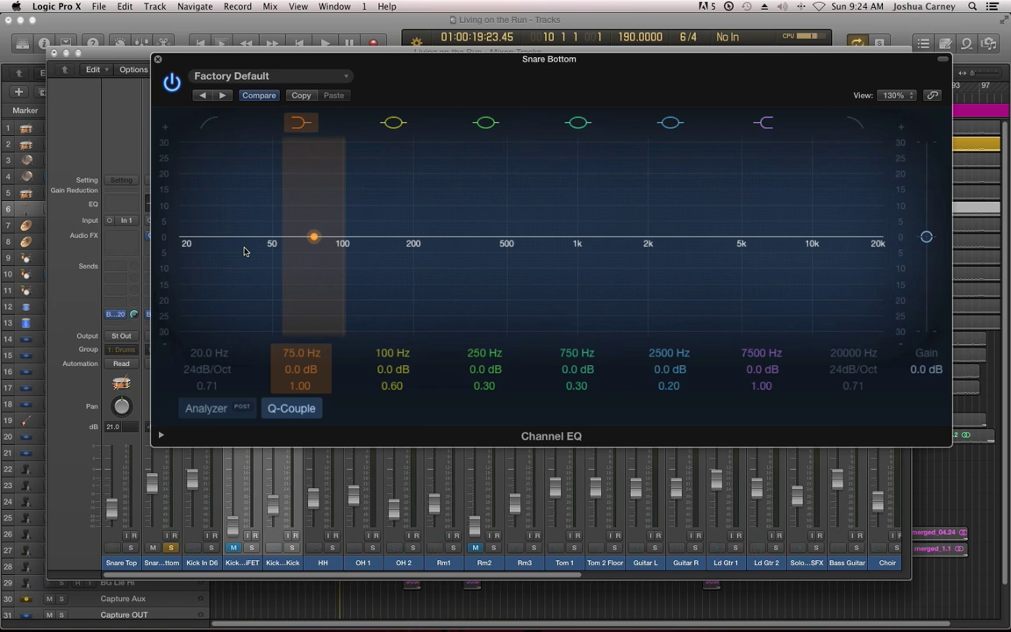
pyautogui.click(205, 408)
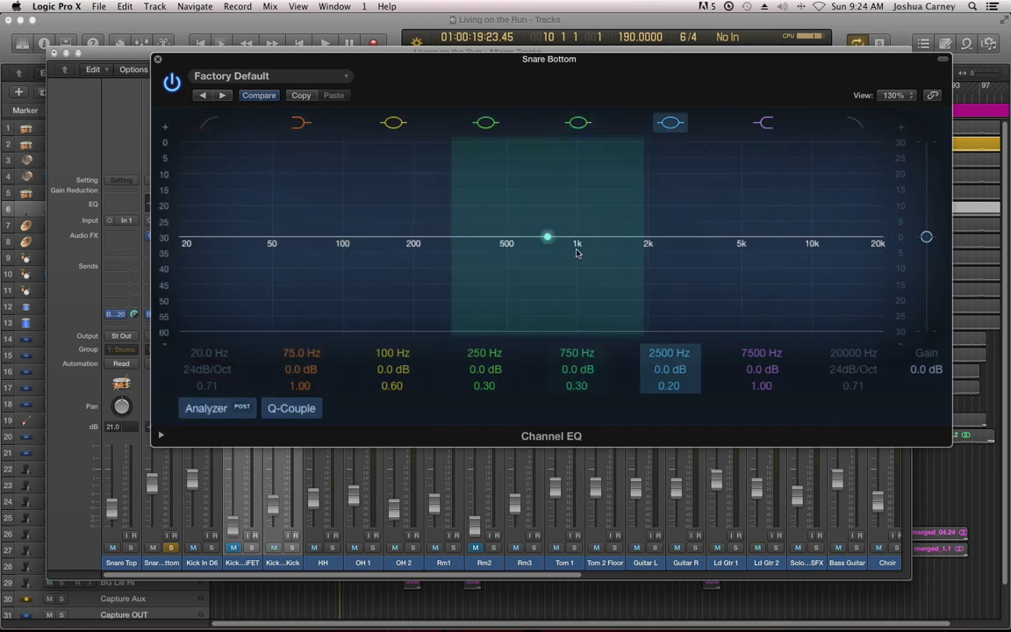
# With the snare playing, set the 250 Hz bell to 280 Hz, +7.5 dB and the 2500 Hz bell to 3600 Hz, +5.0 dB, Q 4.00
pyautogui.press('space')
pyautogui.moveTo(480, 364)
pyautogui.mouseDown()
pyautogui.moveTo(479, 338)
pyautogui.moveTo(481, 356)
pyautogui.mouseUp()
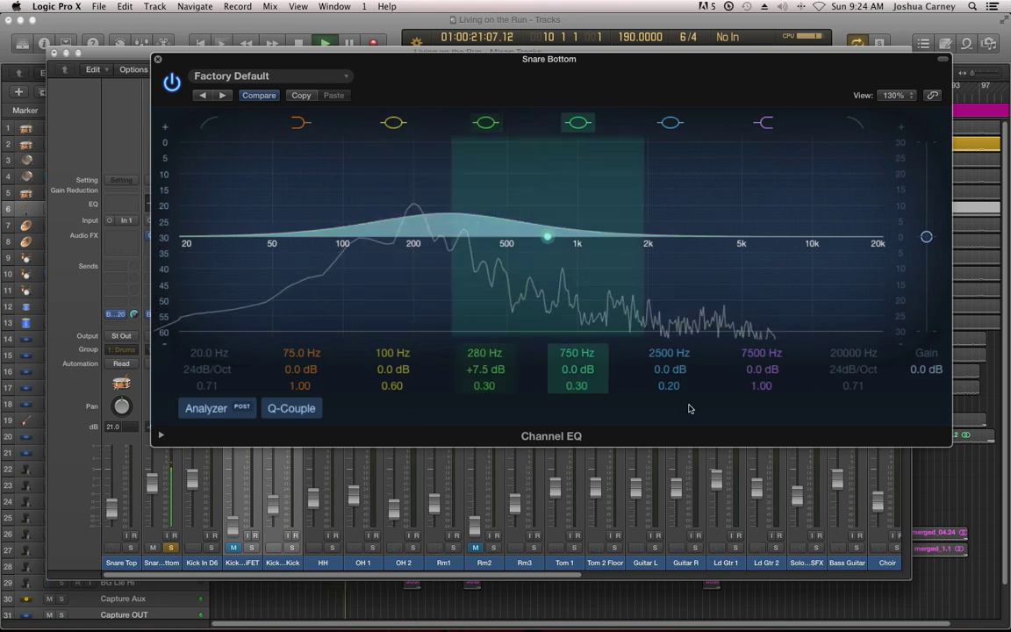
pyautogui.moveTo(670, 370); pyautogui.dragTo(668, 339)
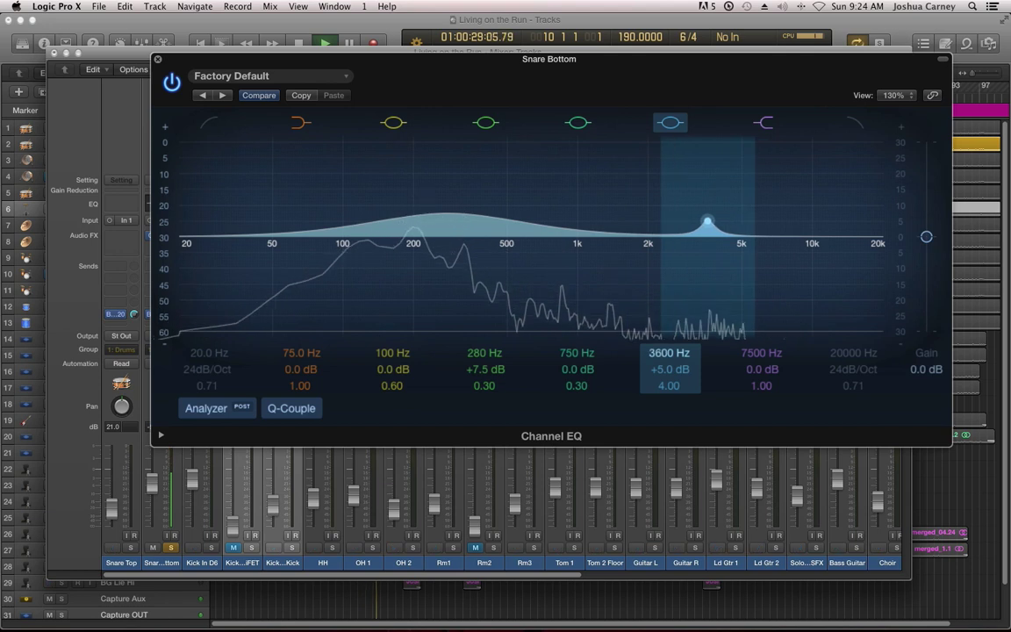
# Enable the low cut at 60 Hz with a 48 dB/Oct slope and set the 280 Hz bell's Q to 0.37
pyautogui.click(203, 128)
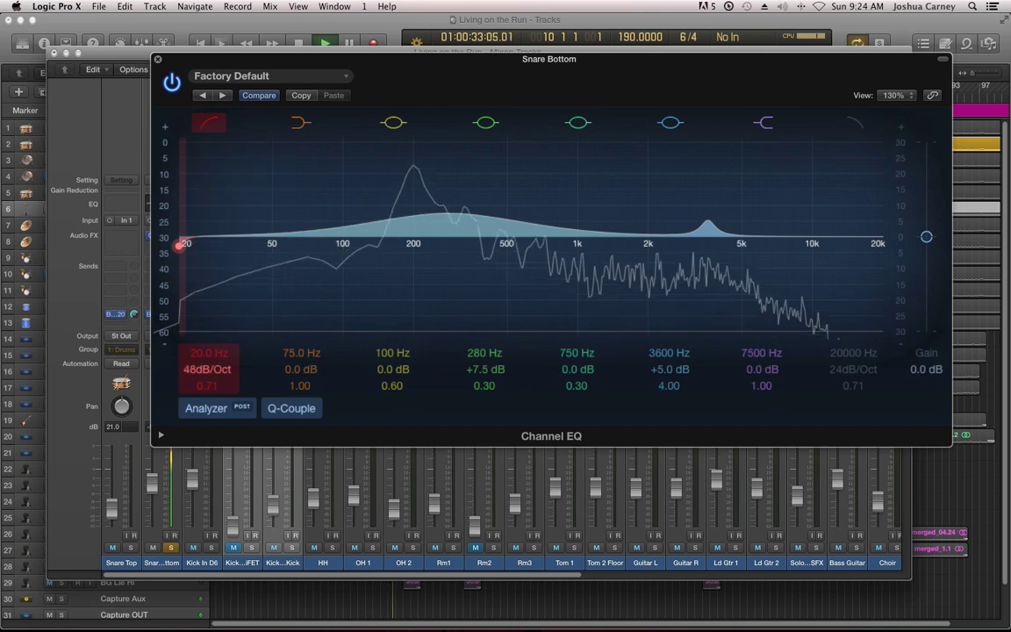
pyautogui.moveTo(201, 376); pyautogui.dragTo(209, 323)
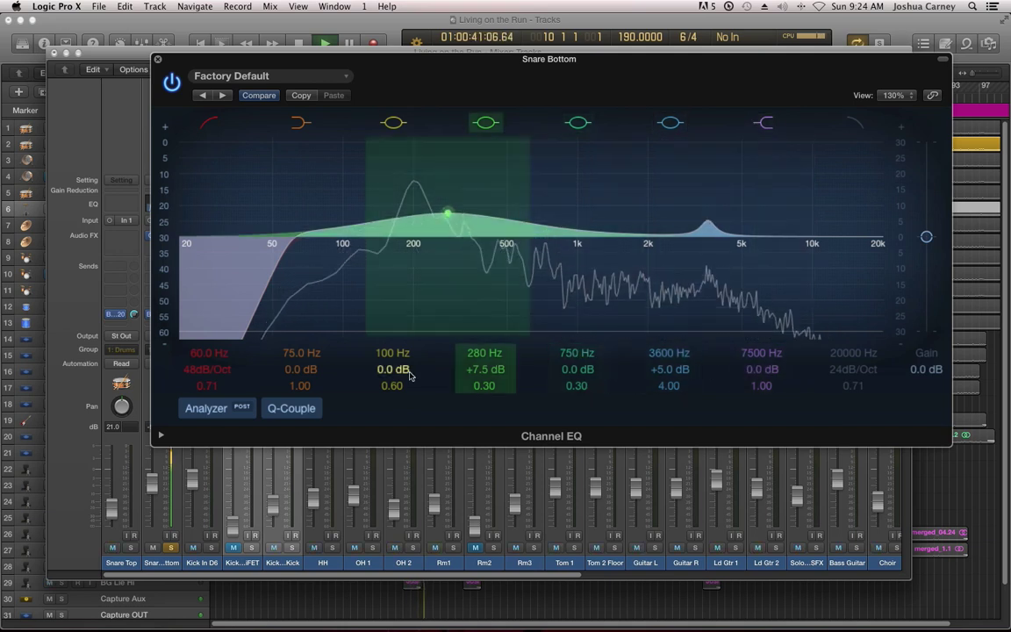
pyautogui.moveTo(448, 214)
pyautogui.mouseDown()
pyautogui.moveTo(447, 225)
pyautogui.moveTo(448, 198)
pyautogui.moveTo(447, 214)
pyautogui.mouseUp()
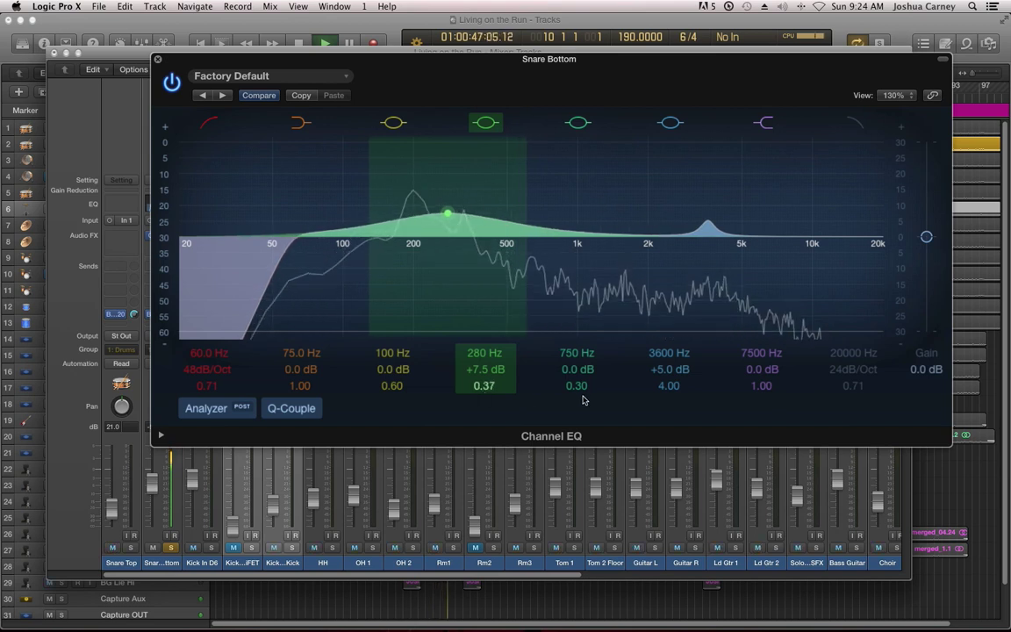
# Cut the 750 Hz bell by 2.0 dB and, while auditioning, set the 7500 Hz high shelf to +5.5 dB
pyautogui.moveTo(568, 368); pyautogui.dragTo(569, 376)
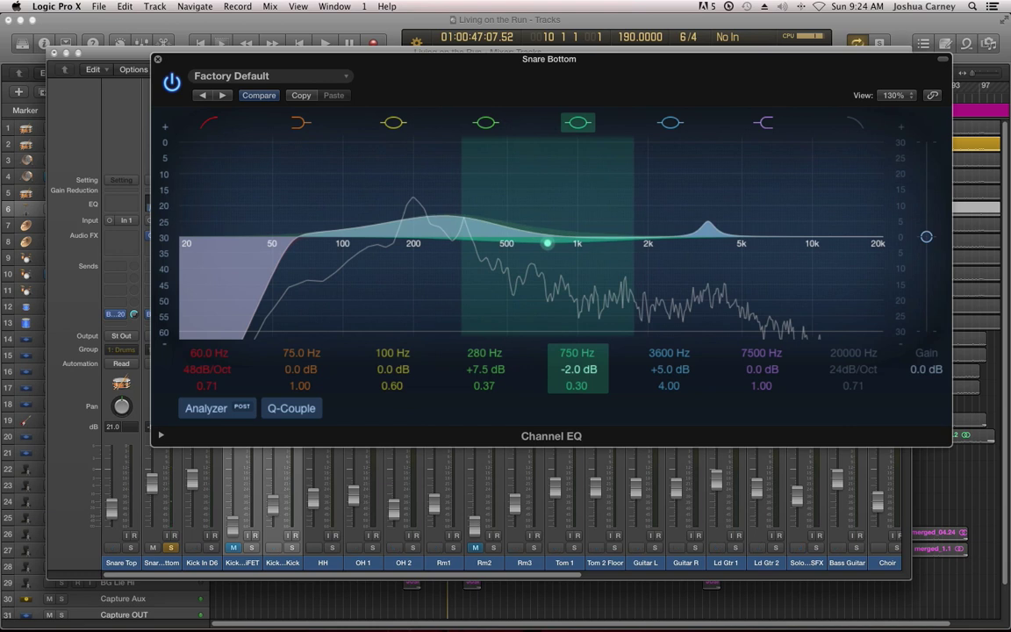
pyautogui.moveTo(777, 376); pyautogui.dragTo(776, 340)
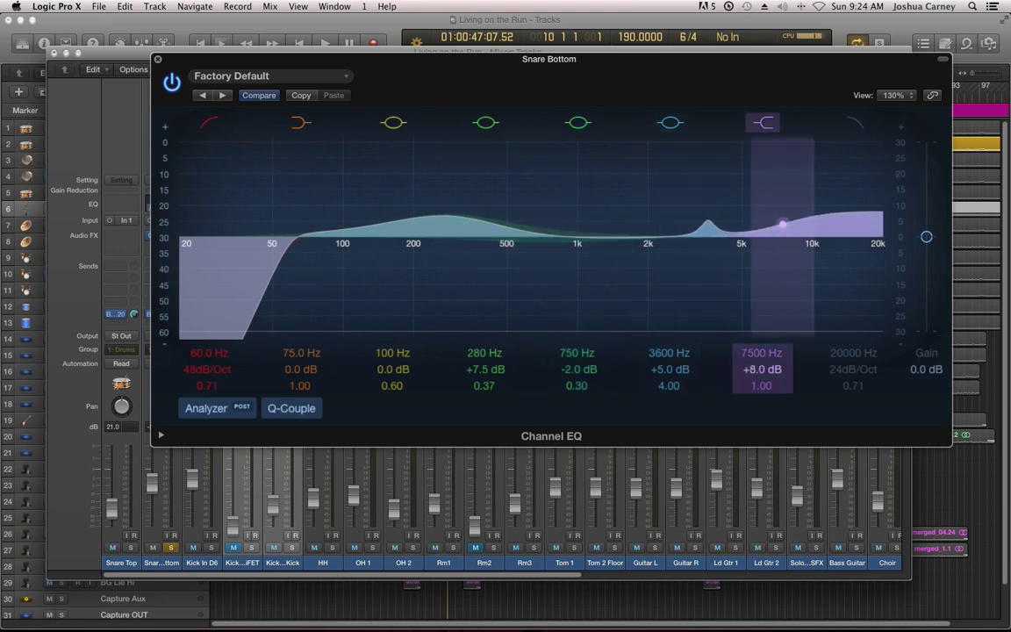
pyautogui.press('space')
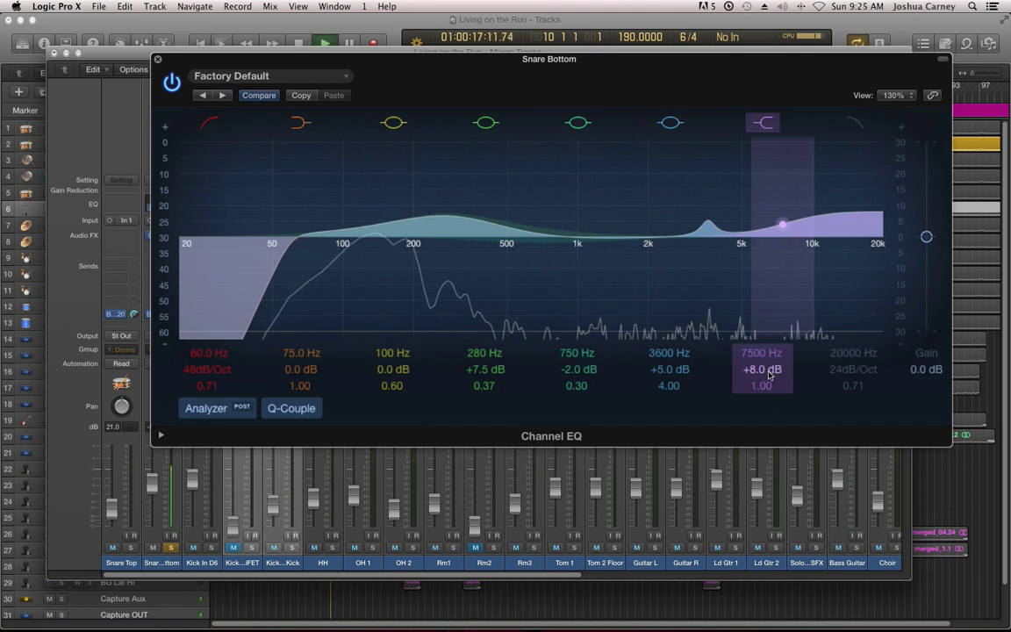
pyautogui.moveTo(770, 374); pyautogui.dragTo(771, 382)
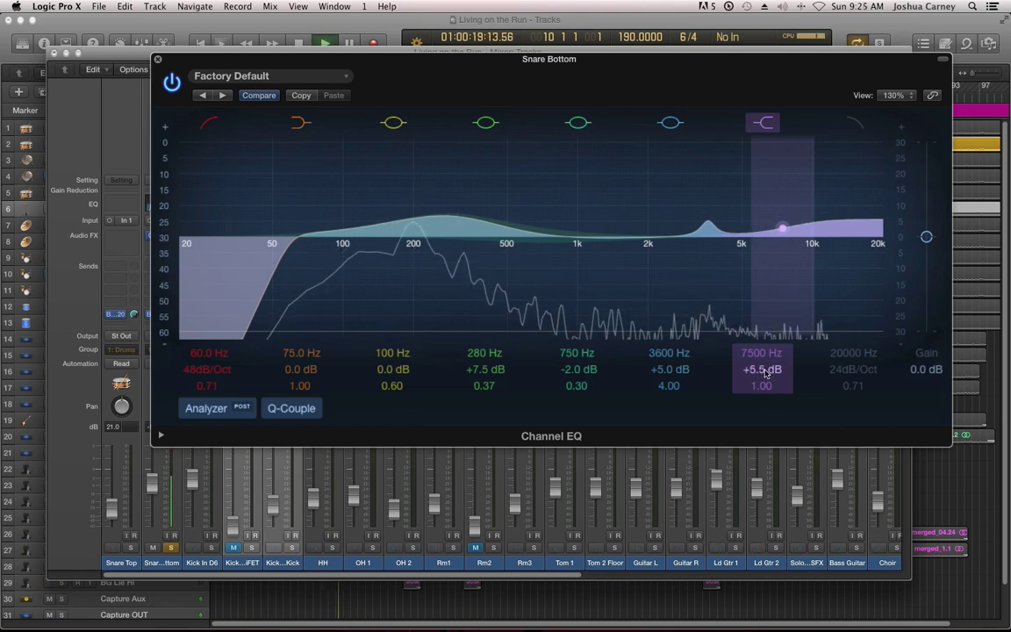
pyautogui.press('space')
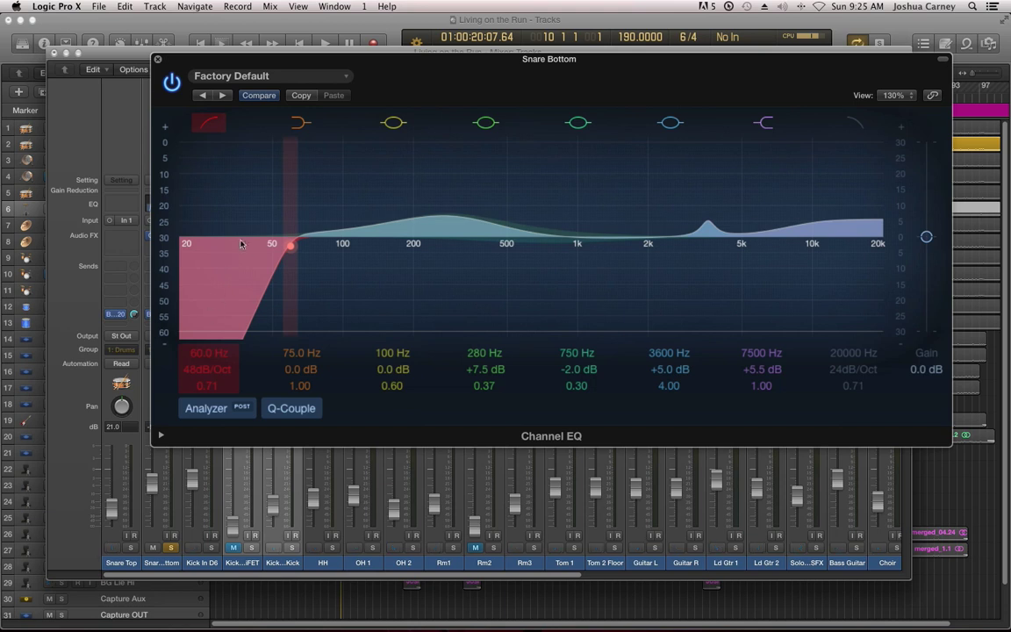
# Sweep the 3600 Hz bell at an exaggerated +17.5 dB during playback and settle it at 2100 Hz, +6.0 dB, Q 4.00
pyautogui.press('space')
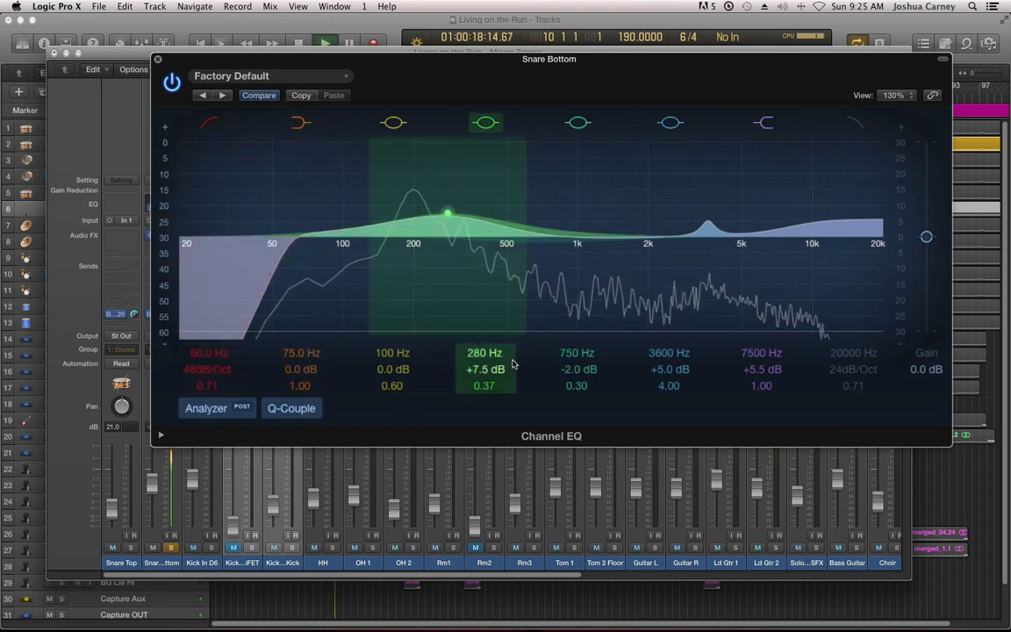
pyautogui.moveTo(661, 371)
pyautogui.mouseDown()
pyautogui.moveTo(667, 361)
pyautogui.moveTo(667, 385)
pyautogui.mouseUp()
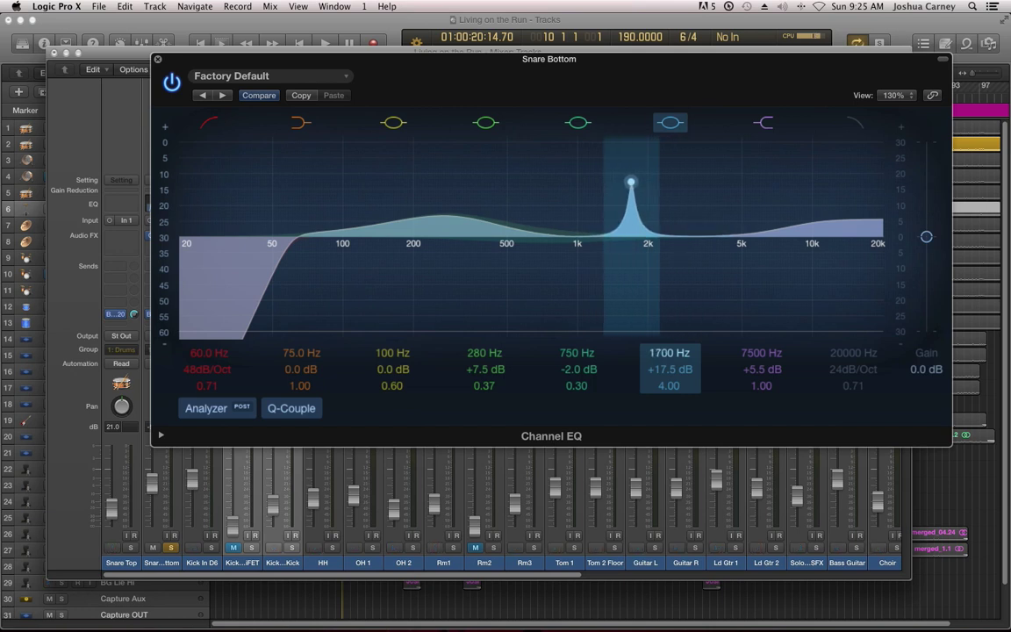
pyautogui.press('space')
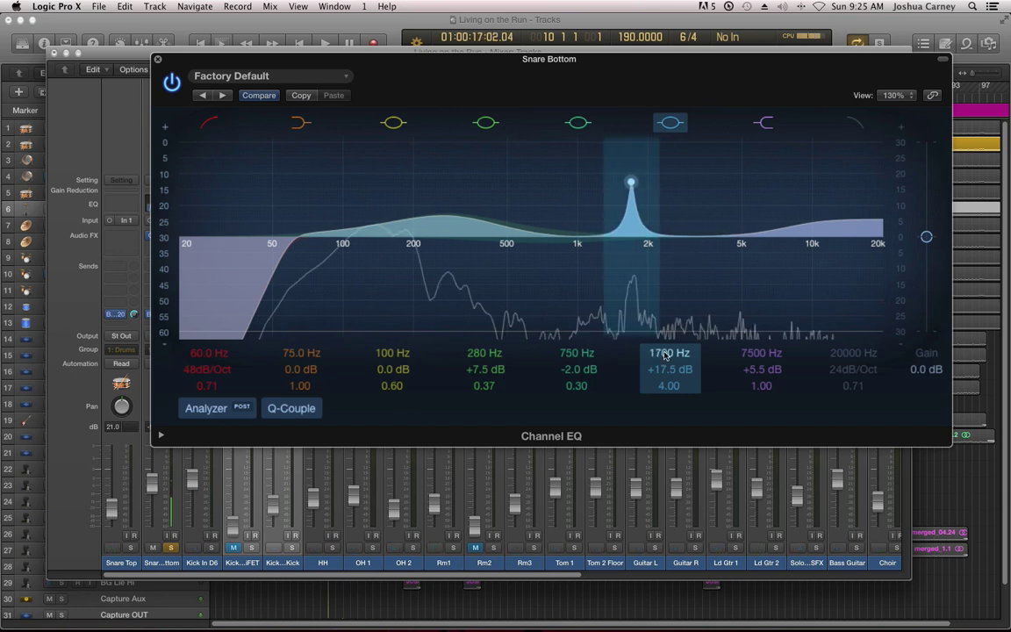
pyautogui.press('space')
pyautogui.moveTo(665, 353); pyautogui.dragTo(665, 330)
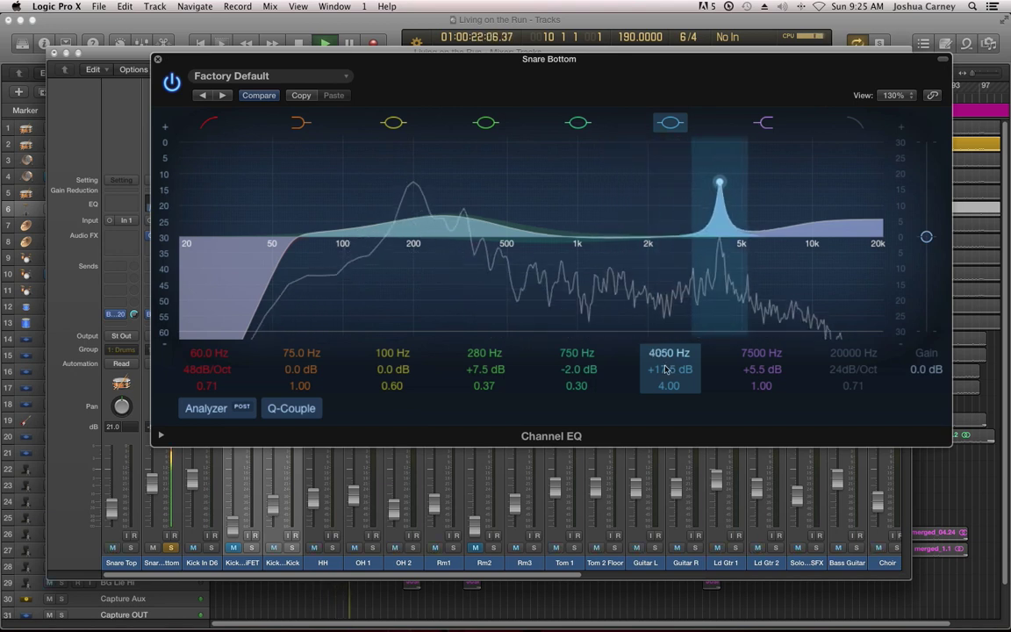
pyautogui.moveTo(665, 374)
pyautogui.mouseDown()
pyautogui.moveTo(669, 358)
pyautogui.moveTo(672, 389)
pyautogui.mouseUp()
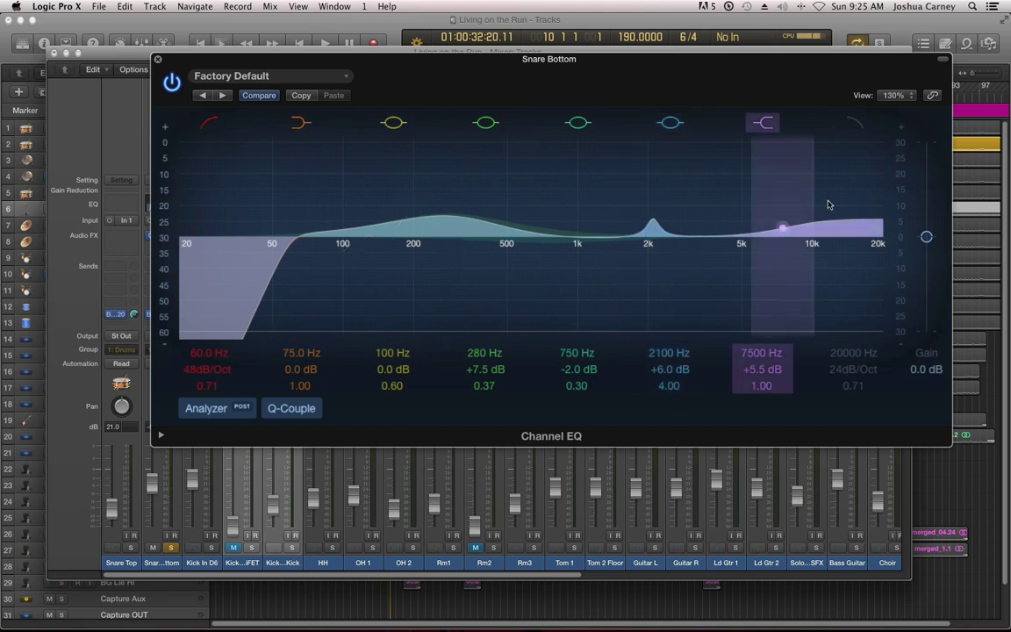
# Set the high shelf's frequency to 6700 Hz, lower the 2100 Hz bell to +5.0 dB and close the Snare Bottom EQ
pyautogui.scroll(-5, 754, 355)
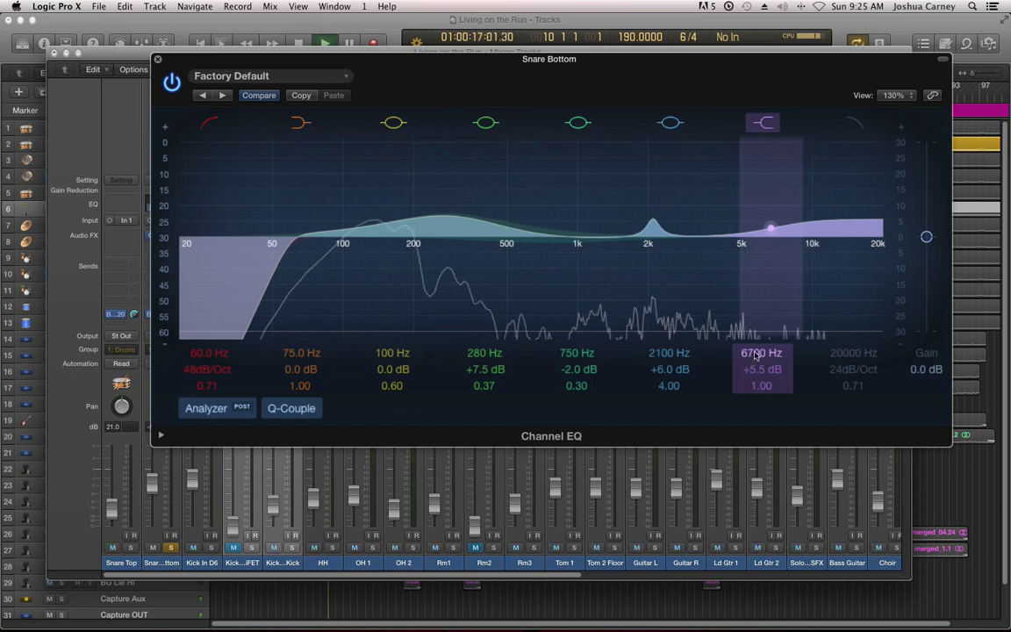
pyautogui.press('space')
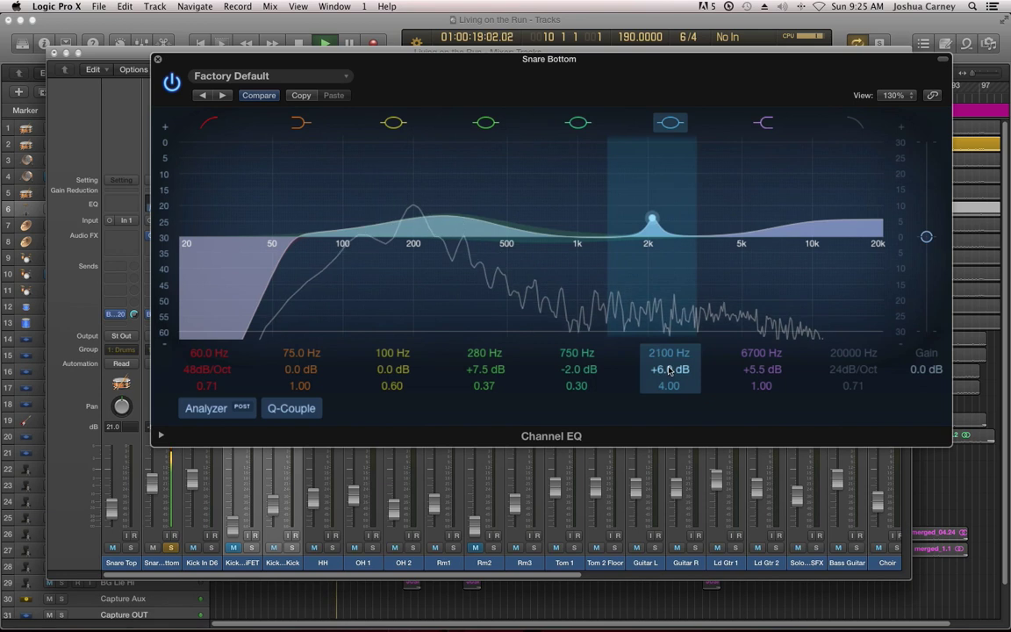
pyautogui.scroll(-2, 668, 370)
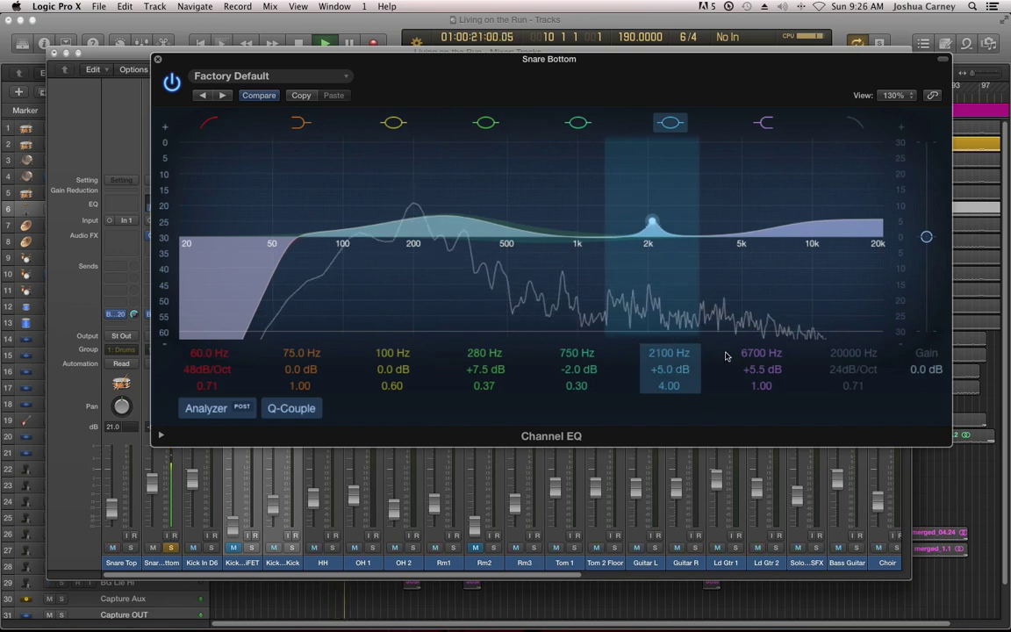
pyautogui.press('space')
pyautogui.click(158, 59)
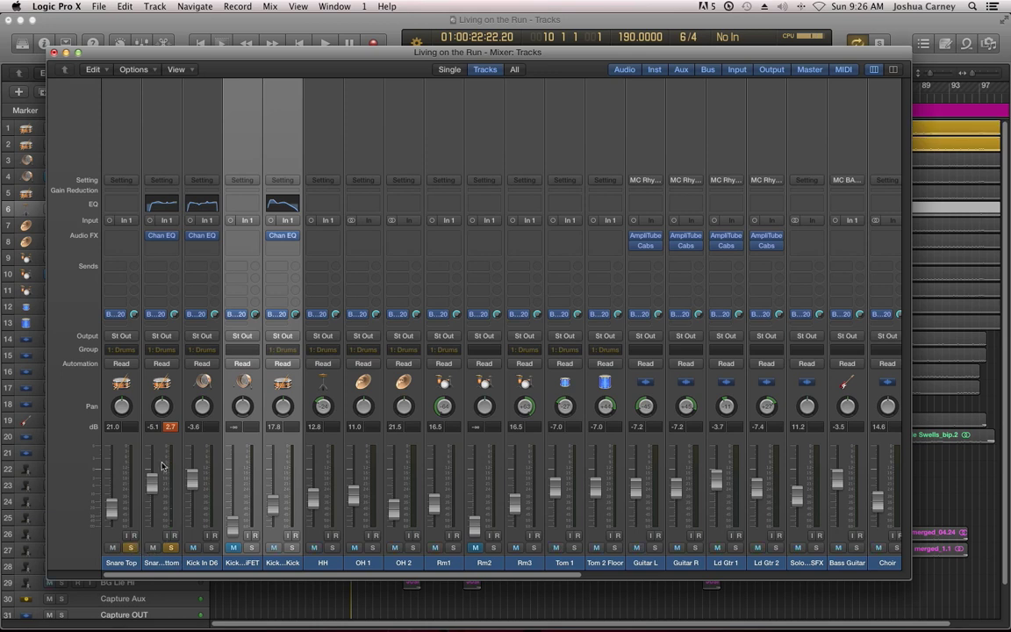
# Solo only the Snare Top channel, insert a Channel EQ on it and play the track with the analyzer on
pyautogui.click(118, 235)
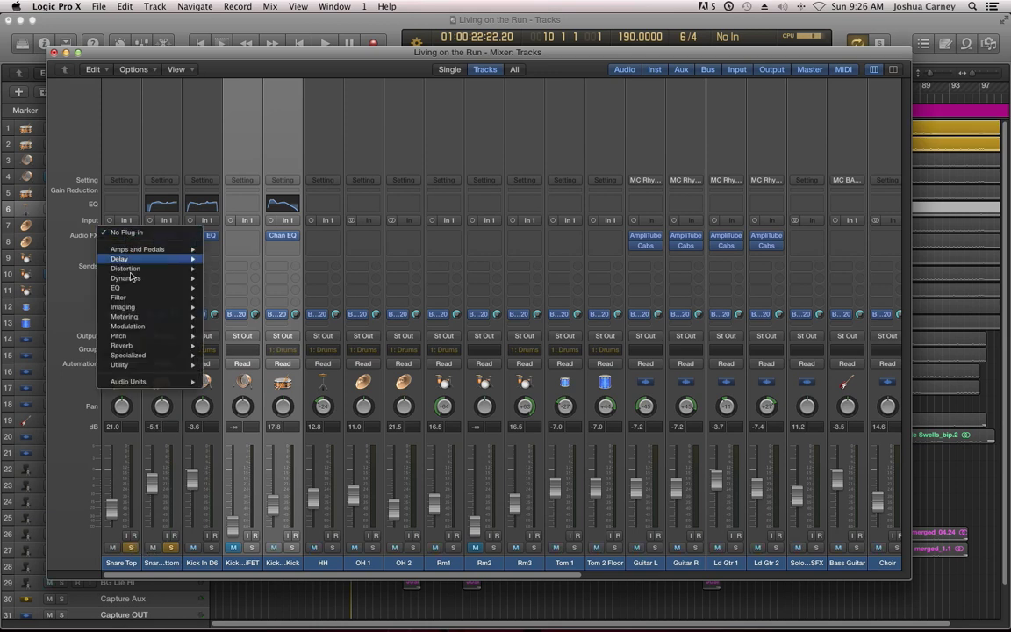
pyautogui.moveTo(156, 291)
pyautogui.press('Escape')
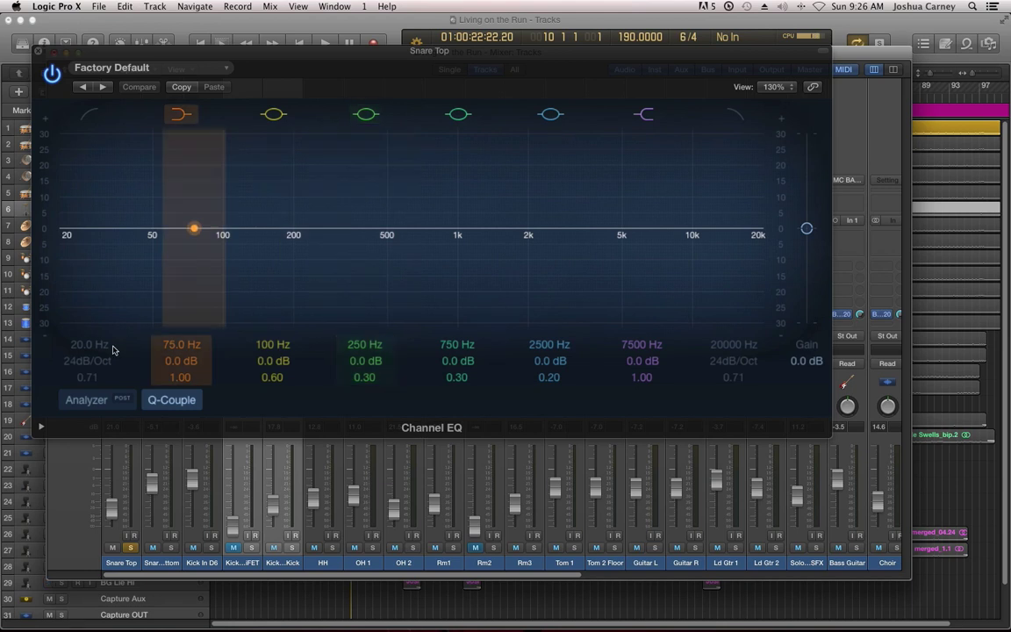
pyautogui.click(93, 400)
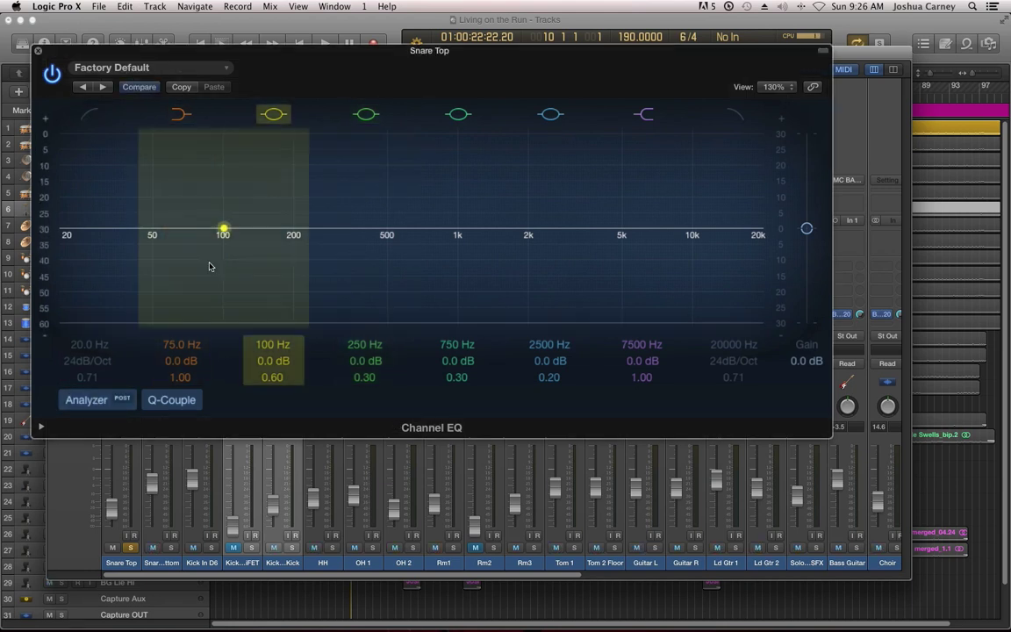
pyautogui.press('space')
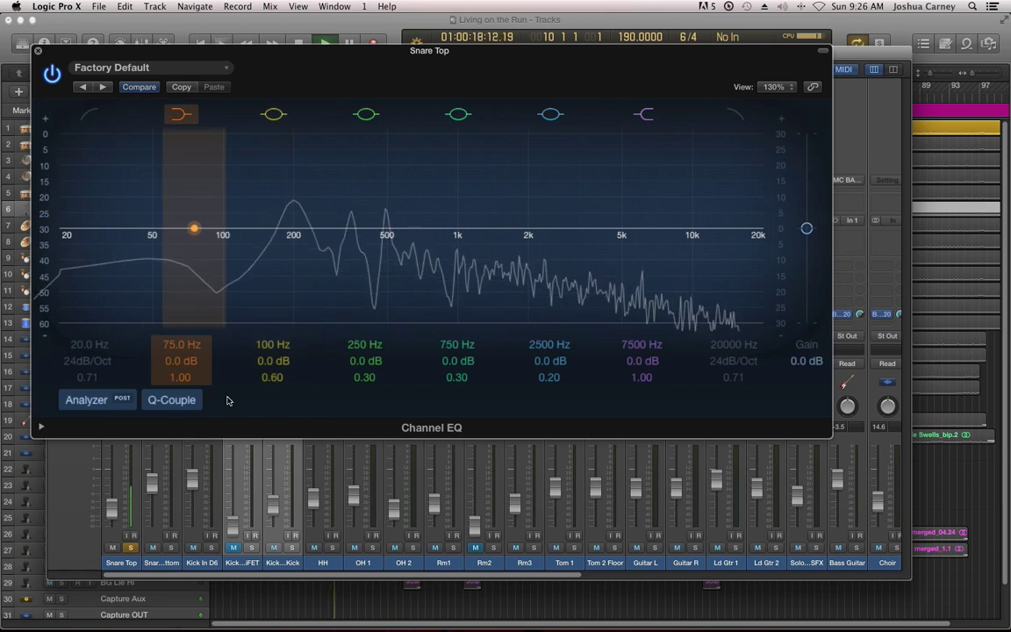
# Enable the Snare Top low cut at 164 Hz with 24 dB/Oct and boost the 100 Hz bell by 9.0 dB
pyautogui.moveTo(62, 233); pyautogui.dragTo(245, 234)
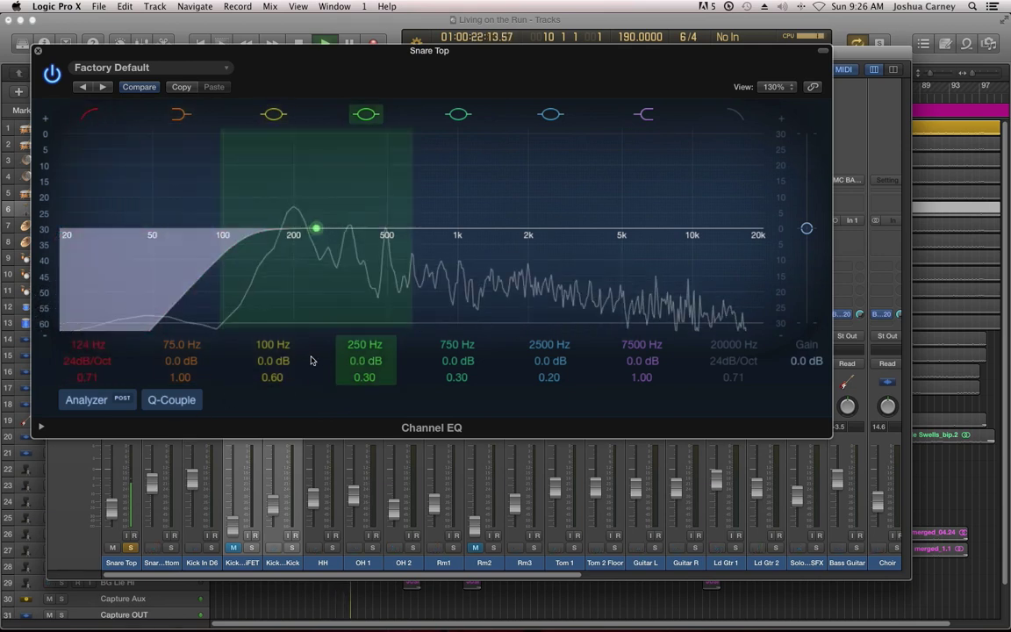
pyautogui.moveTo(277, 361); pyautogui.dragTo(278, 333)
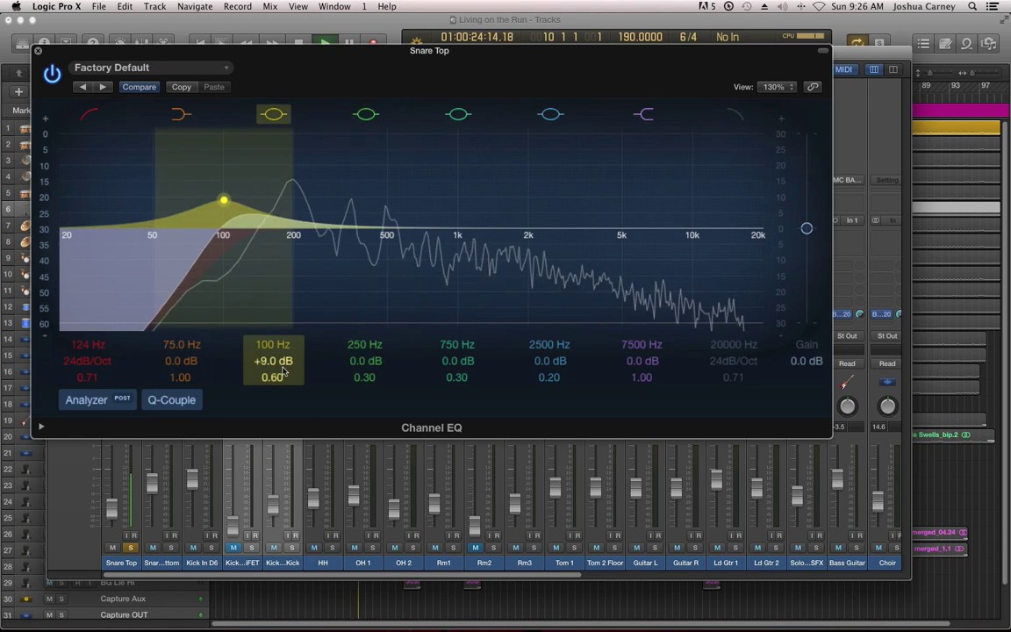
pyautogui.moveTo(245, 234); pyautogui.dragTo(273, 234)
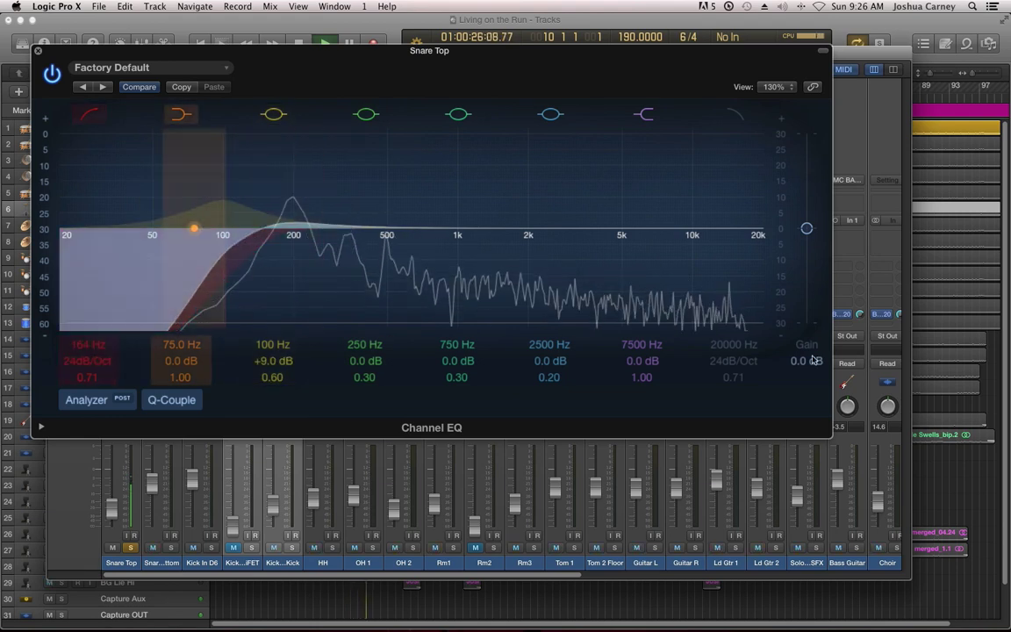
# Enable the high cut at 2650 Hz with 24 dB/Oct and set the 750 Hz bell to 630 Hz, +2.0 dB
pyautogui.click(733, 114)
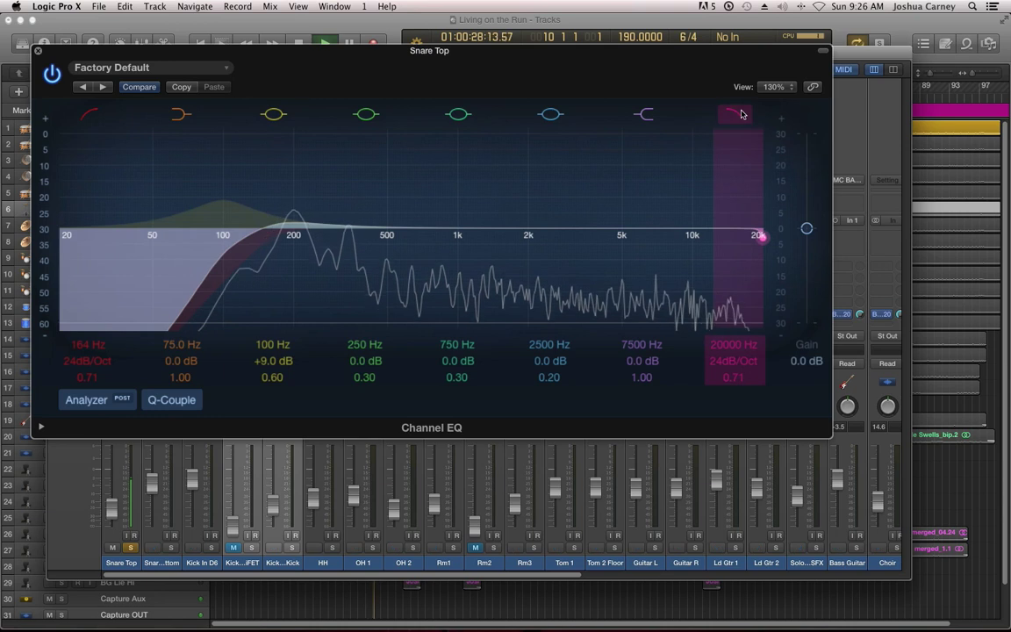
pyautogui.moveTo(739, 334); pyautogui.dragTo(637, 334)
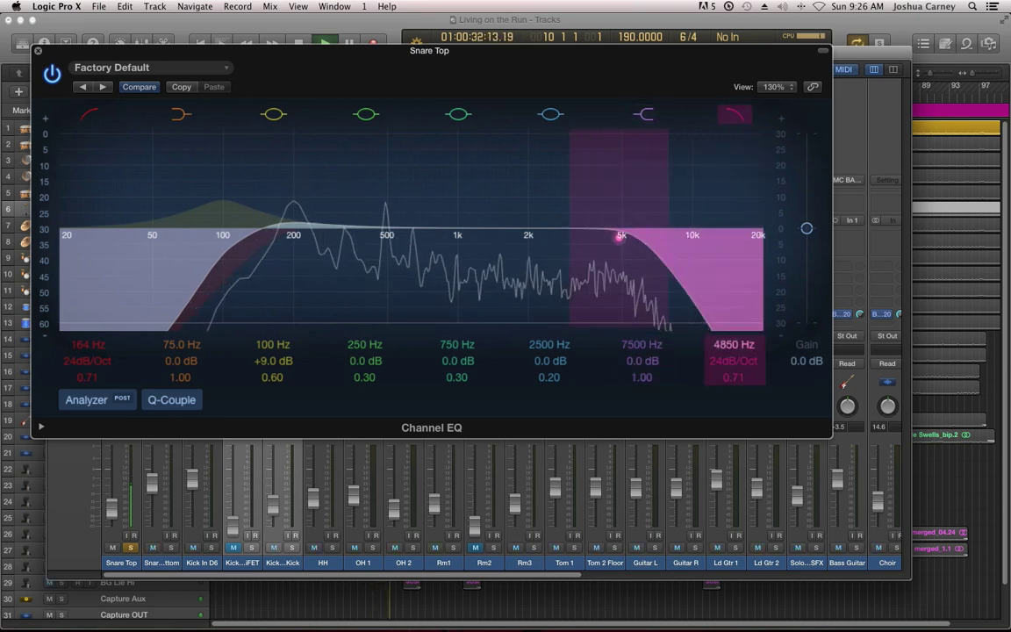
pyautogui.moveTo(636, 237); pyautogui.dragTo(557, 236)
pyautogui.moveTo(457, 360); pyautogui.dragTo(457, 330)
pyautogui.moveTo(427, 208); pyautogui.dragTo(411, 221)
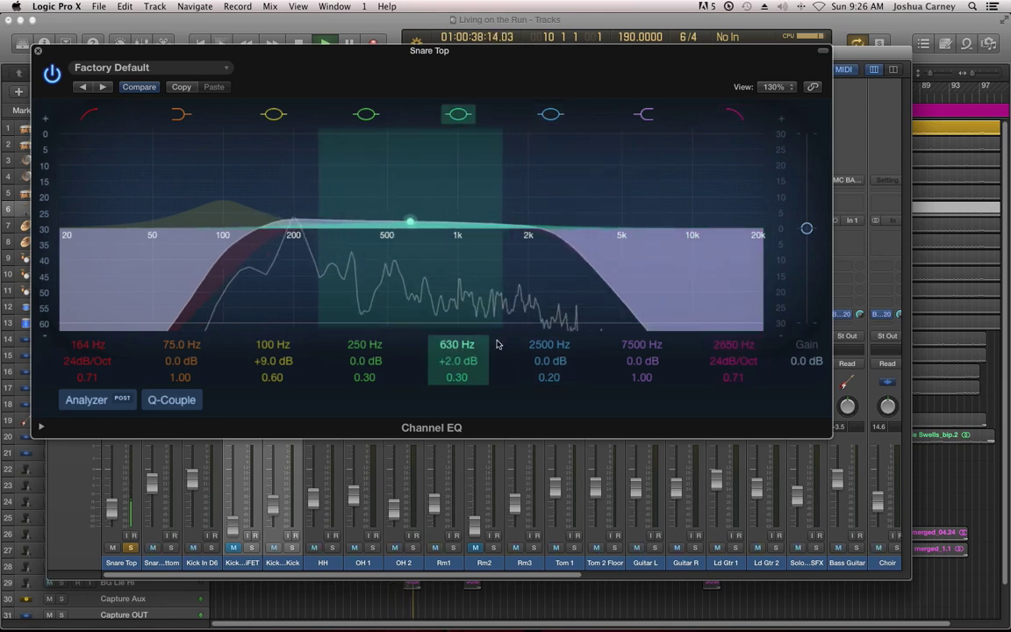
# Close the Snare Top EQ, solo the snare and kick channels together, and balance Snare Bottom at -4.8 dB and Kick In D6 at -3.5 dB during playback
pyautogui.click(37, 50)
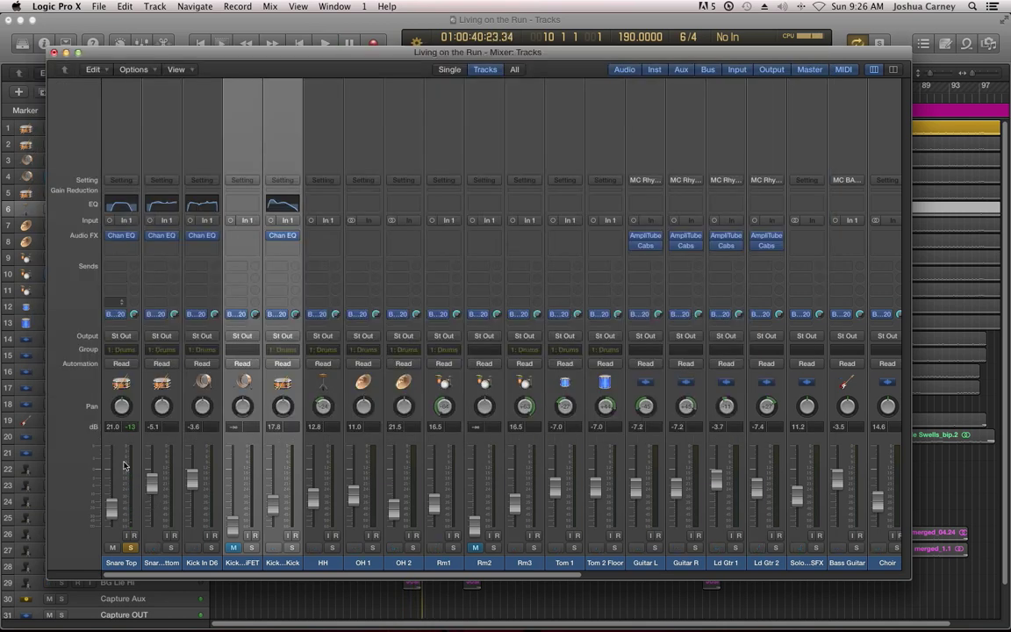
pyautogui.click(131, 549)
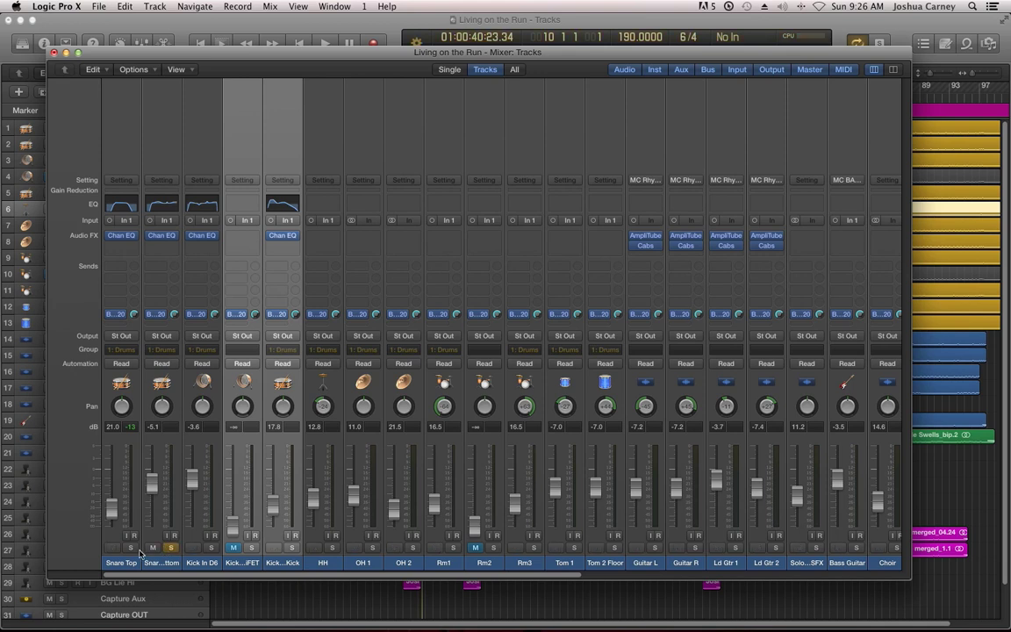
pyautogui.moveTo(132, 547); pyautogui.dragTo(171, 547)
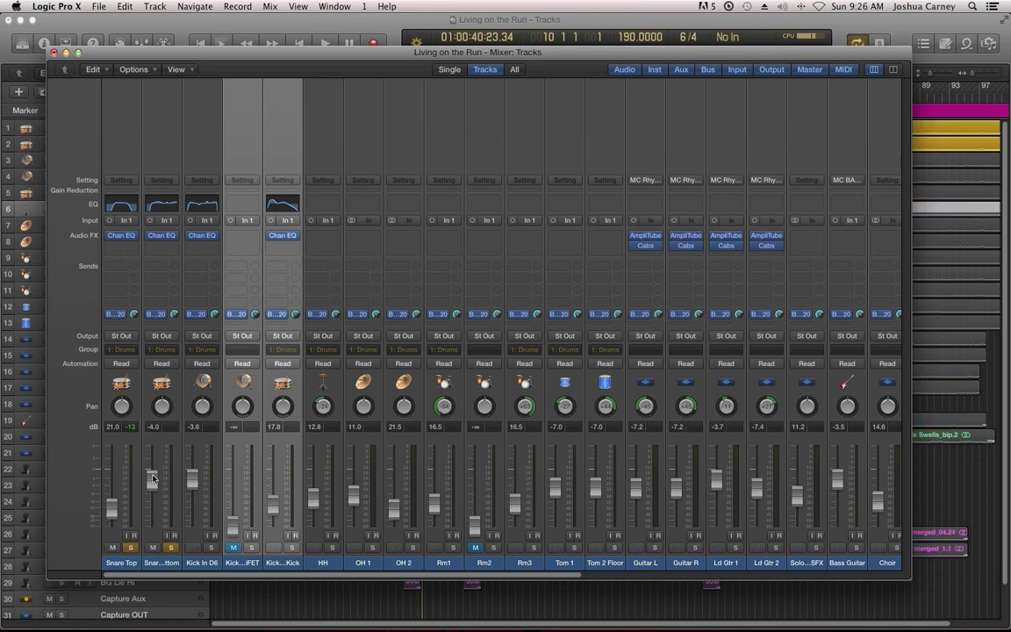
pyautogui.click(292, 547)
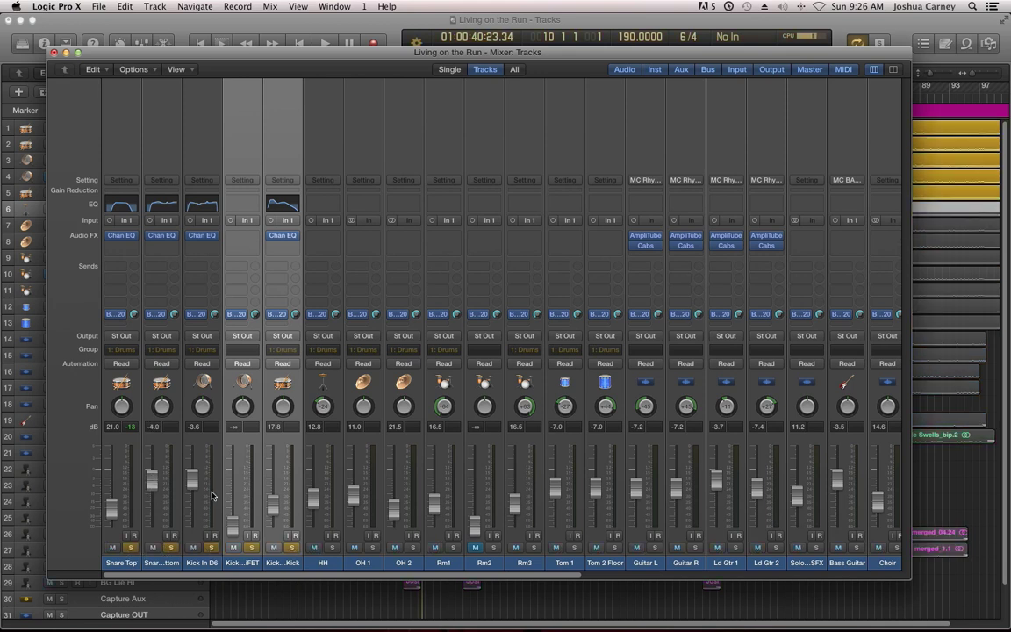
pyautogui.press('space')
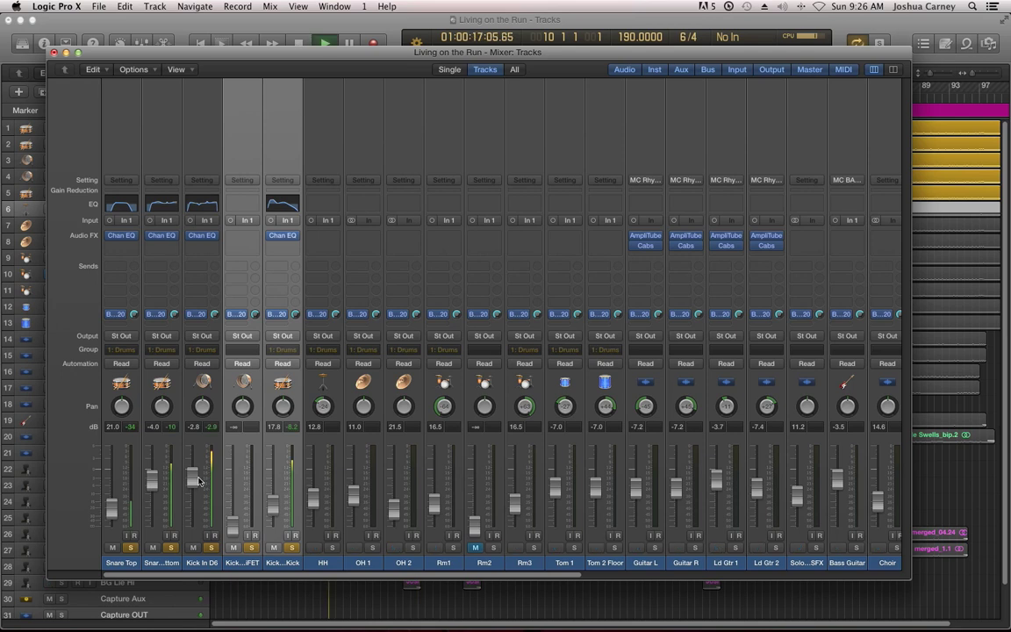
pyautogui.moveTo(156, 485); pyautogui.dragTo(156, 489)
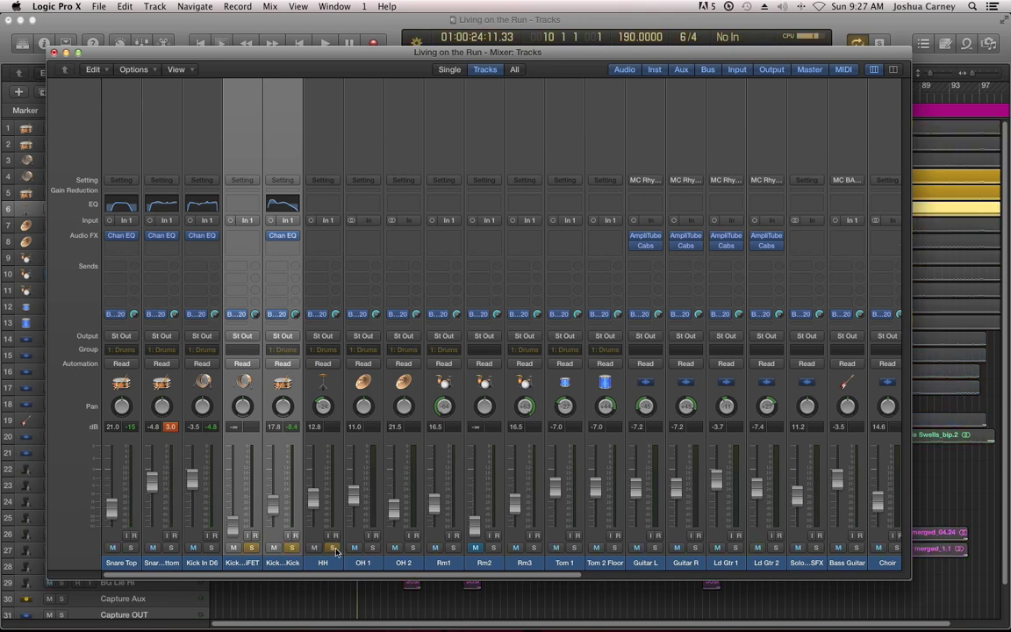
# Solo only the HH channel, insert a mono Channel EQ on it and play the track with the analyzer on
pyautogui.click(333, 548)
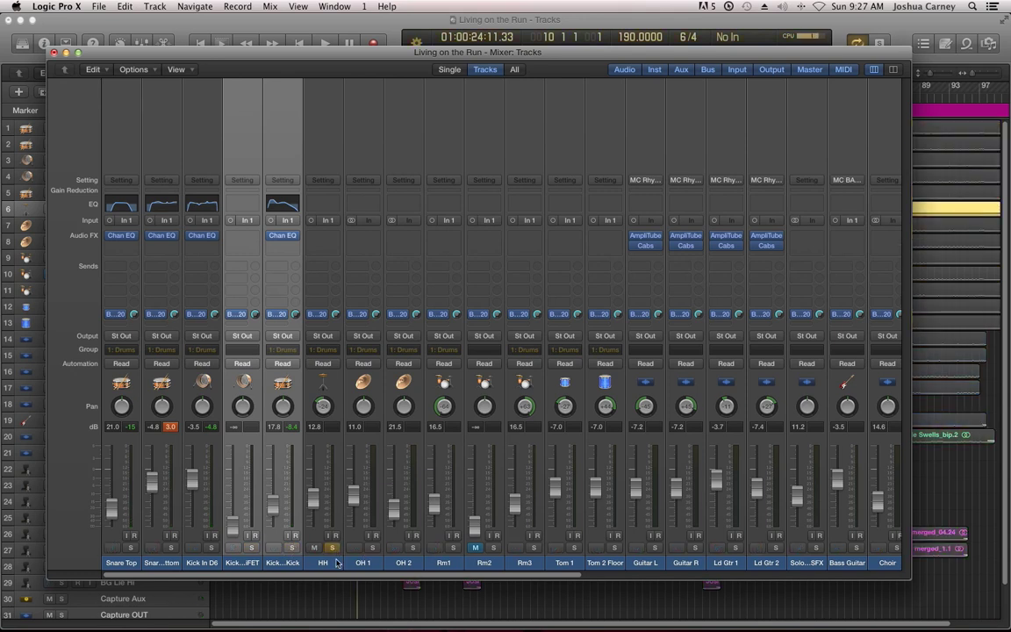
pyautogui.click(306, 505)
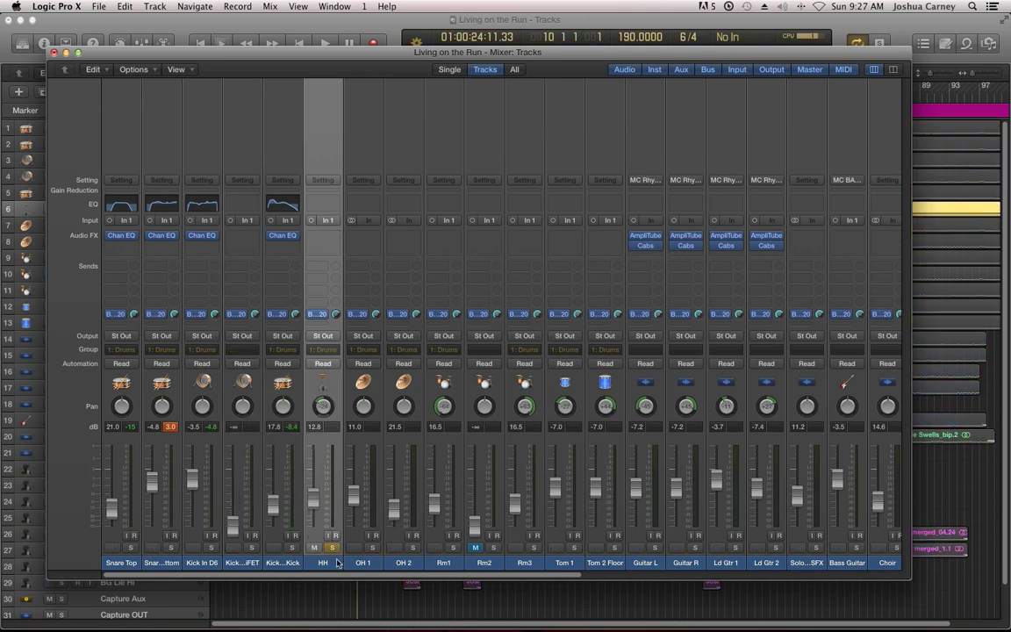
pyautogui.click(317, 235)
pyautogui.moveTo(334, 288)
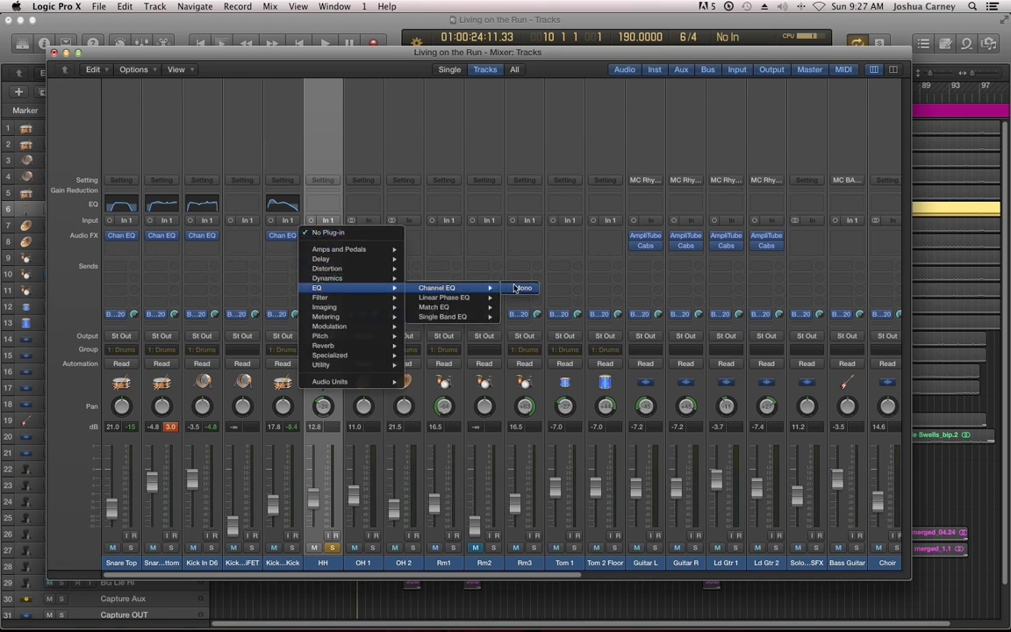
pyautogui.click(518, 288)
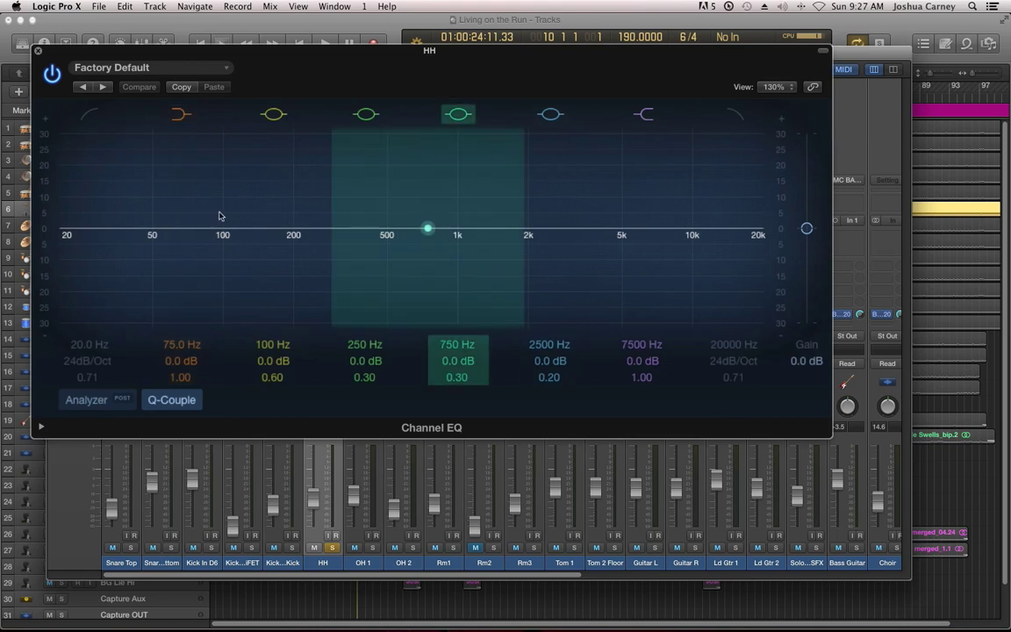
pyautogui.click(88, 400)
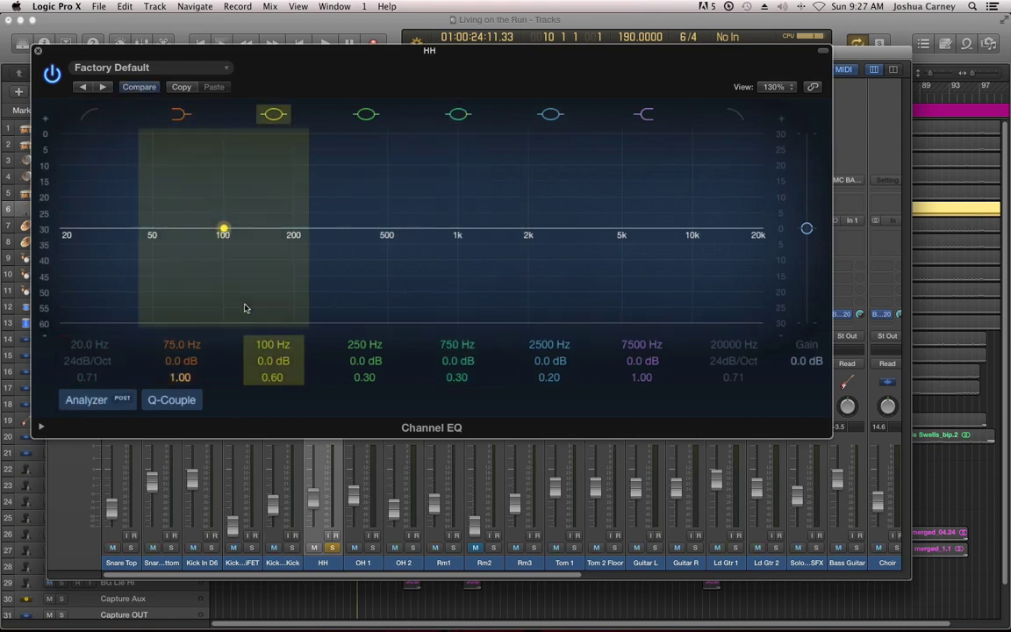
pyautogui.press('space')
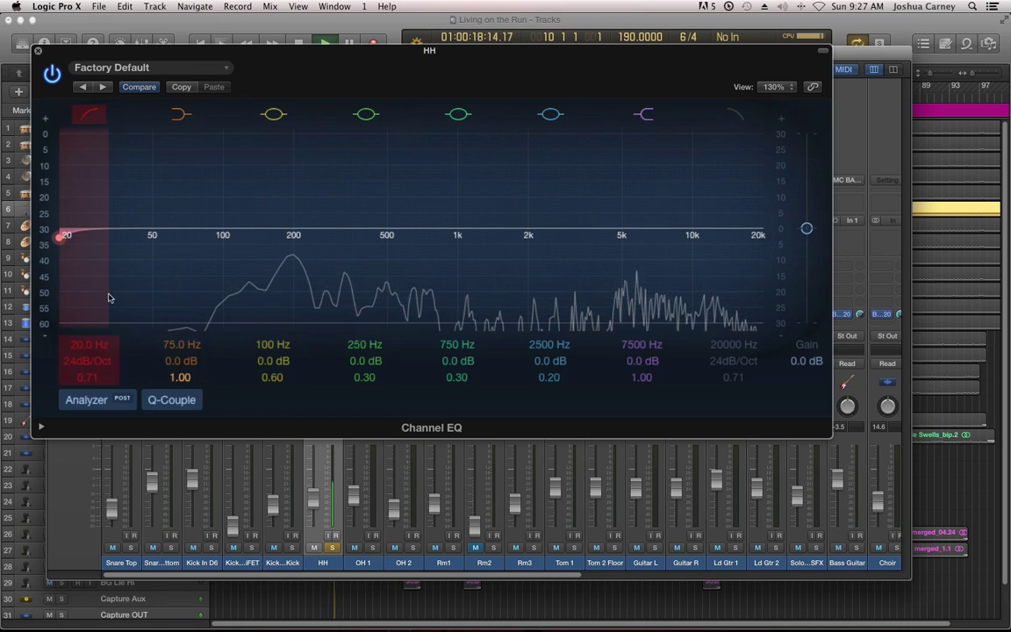
# Set the HH low cut to 320 Hz, the 2500 Hz bell to +1.0 dB and the 7500 Hz shelf to +2.0 dB, and close the EQ
pyautogui.moveTo(108, 287); pyautogui.dragTo(340, 287)
pyautogui.moveTo(550, 229); pyautogui.dragTo(551, 218)
pyautogui.moveTo(662, 229); pyautogui.dragTo(662, 225)
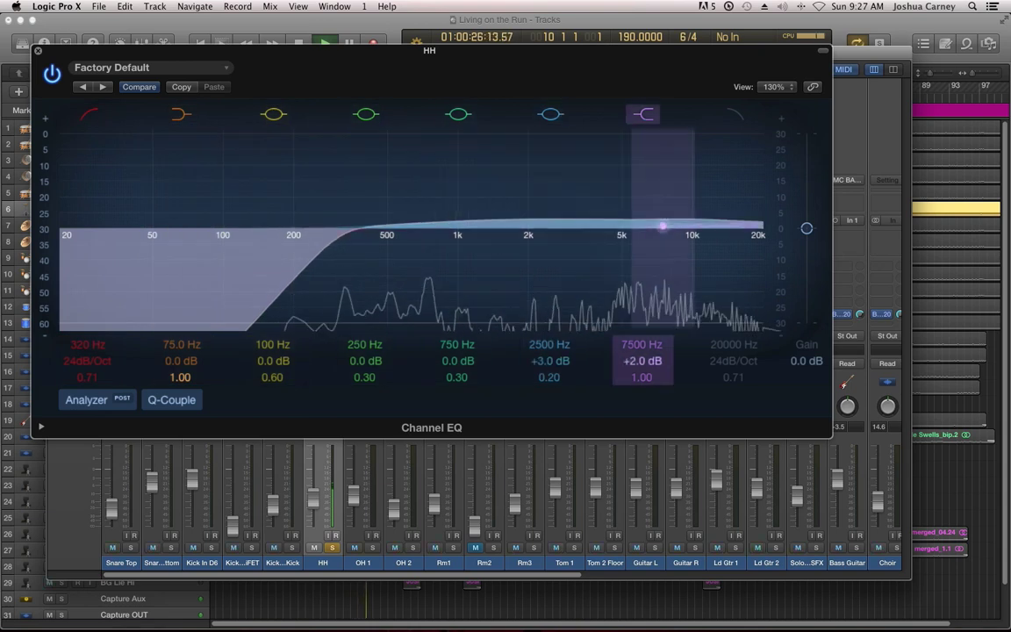
pyautogui.moveTo(550, 360); pyautogui.dragTo(550, 381)
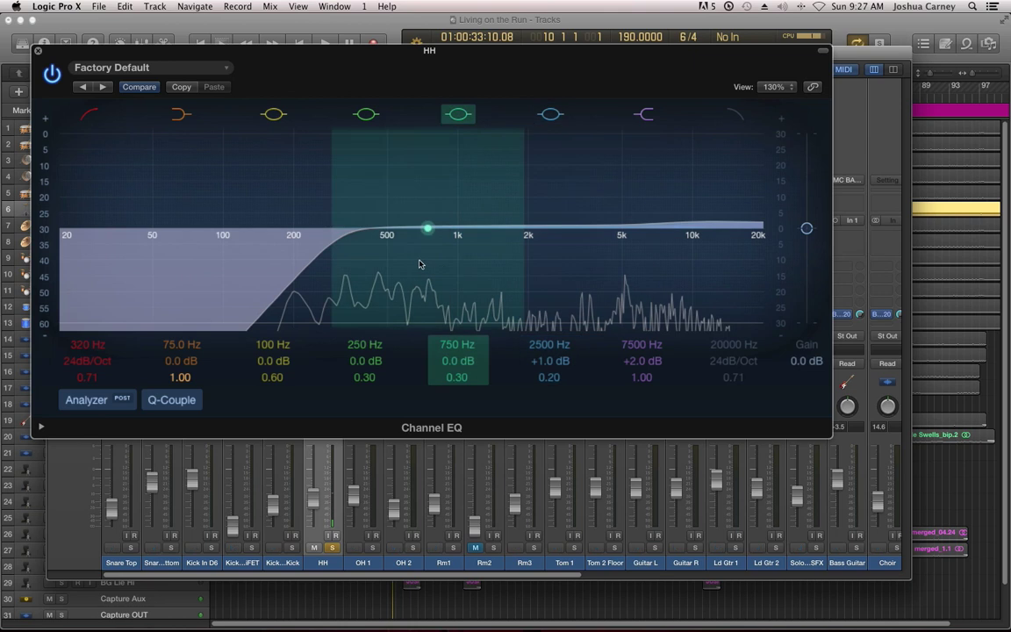
pyautogui.click(38, 50)
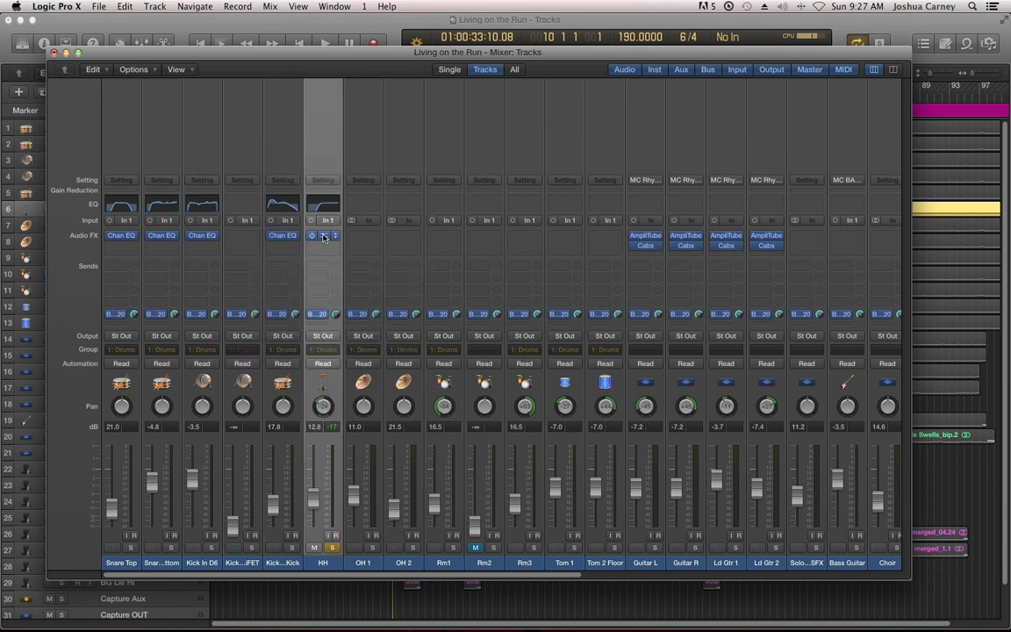
# Copy the HH Channel EQ to OH 1, solo only OH 1 and open its EQ
pyautogui.moveTo(323, 237); pyautogui.dragTo(361, 239)
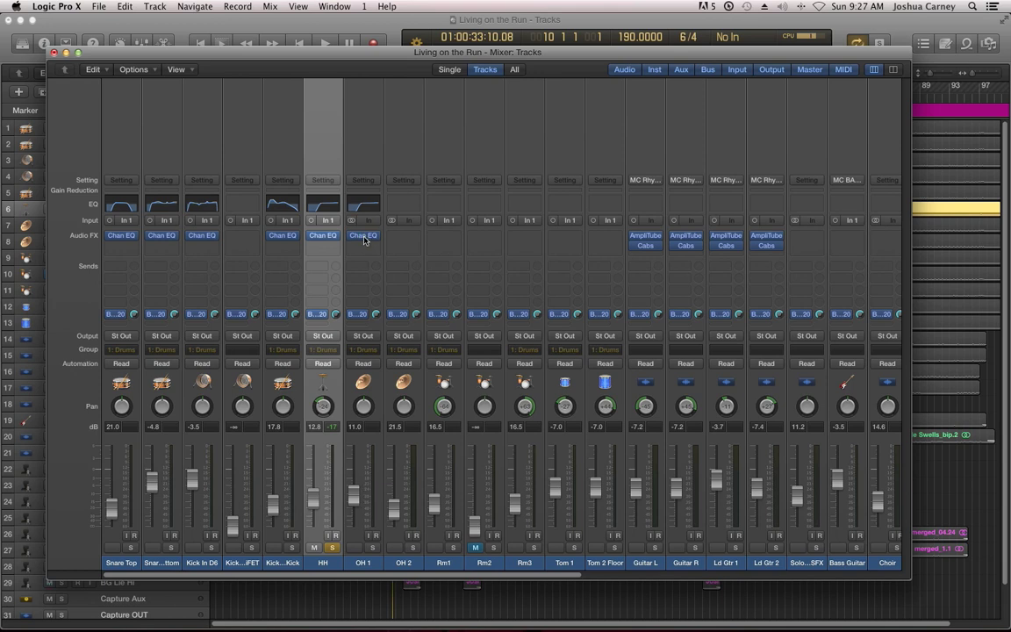
pyautogui.click(374, 547)
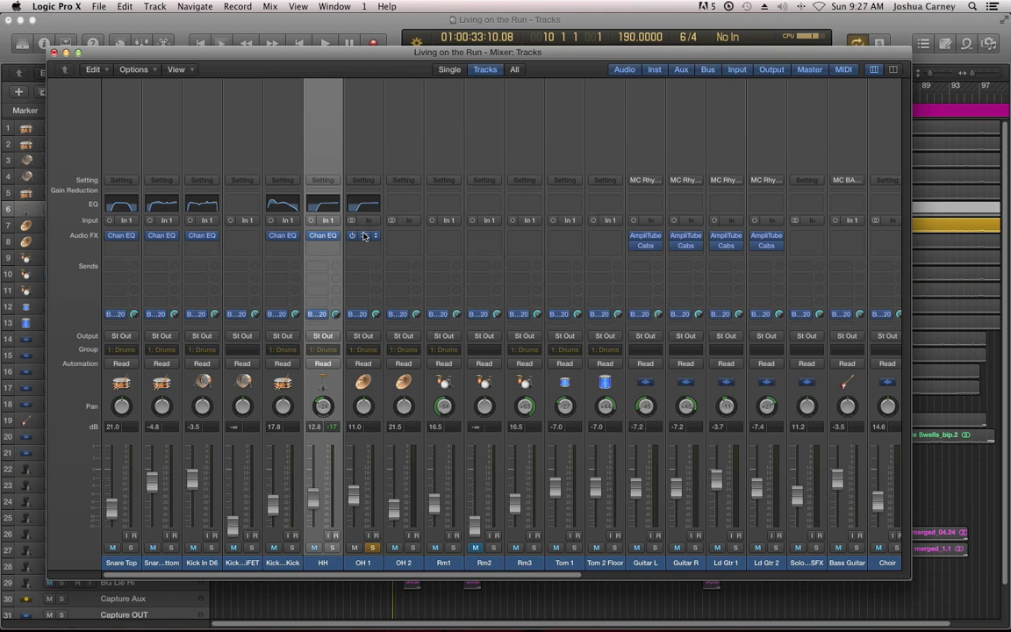
pyautogui.click(364, 235)
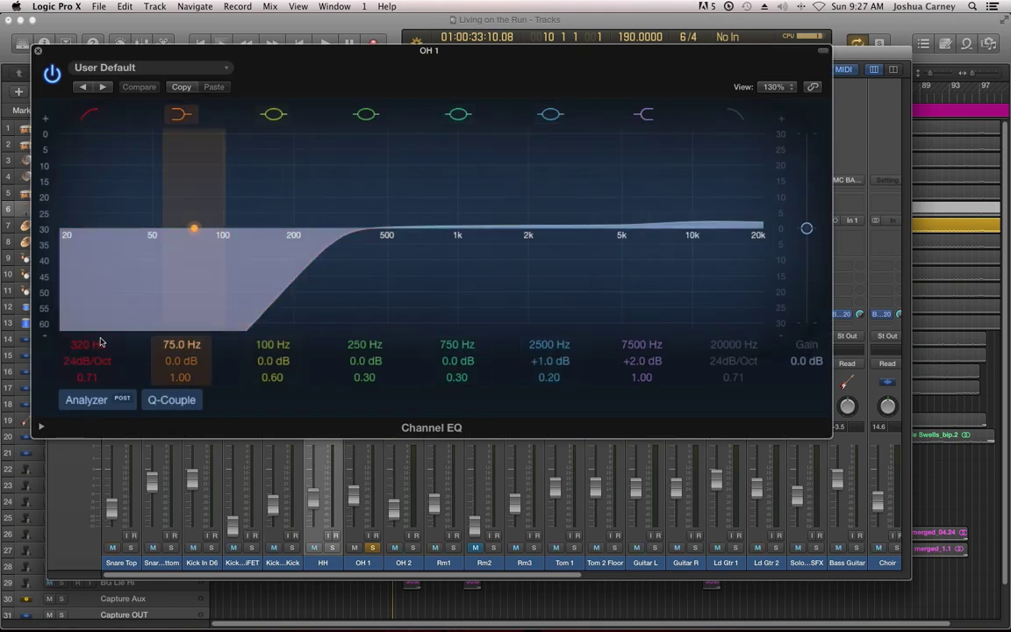
# Lower the OH 1 high shelf to +1.0 dB, set the low cut to 136 Hz while the track plays, and close the EQ
pyautogui.moveTo(341, 237); pyautogui.dragTo(162, 236)
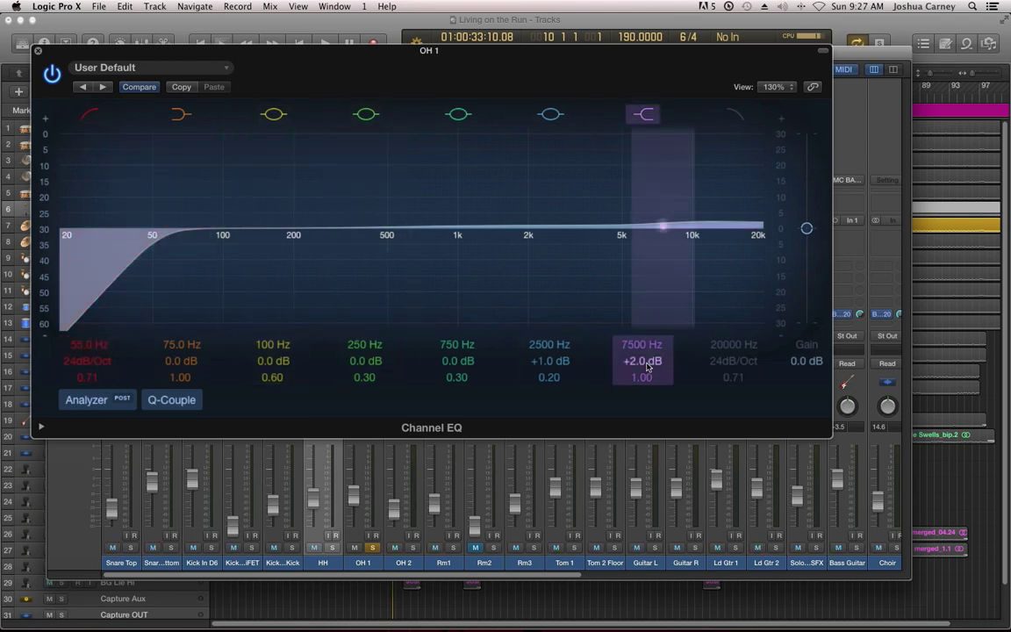
pyautogui.moveTo(663, 227); pyautogui.dragTo(661, 229)
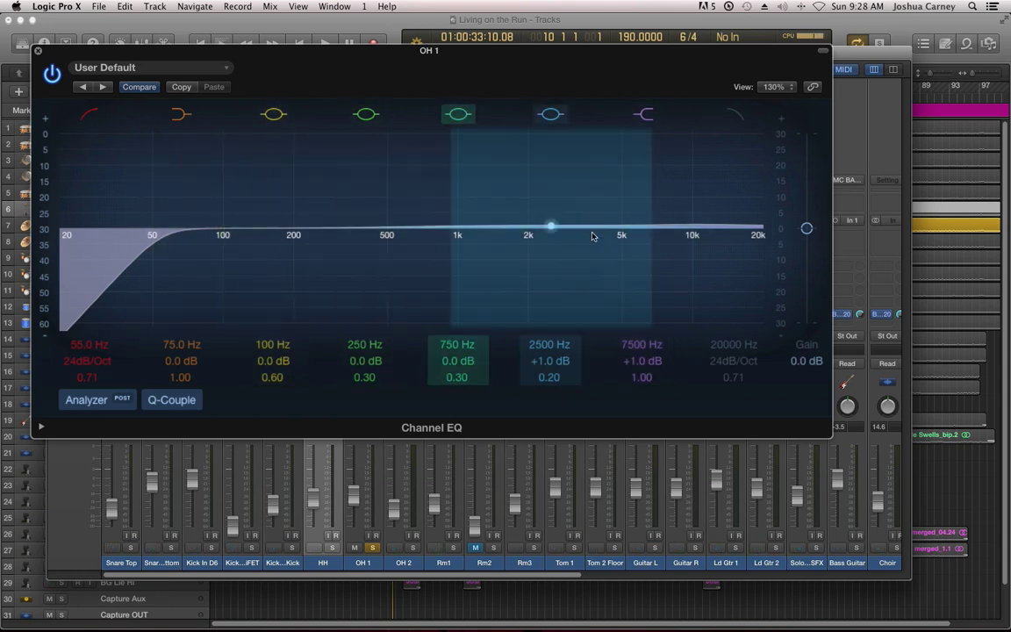
pyautogui.moveTo(101, 313); pyautogui.dragTo(156, 314)
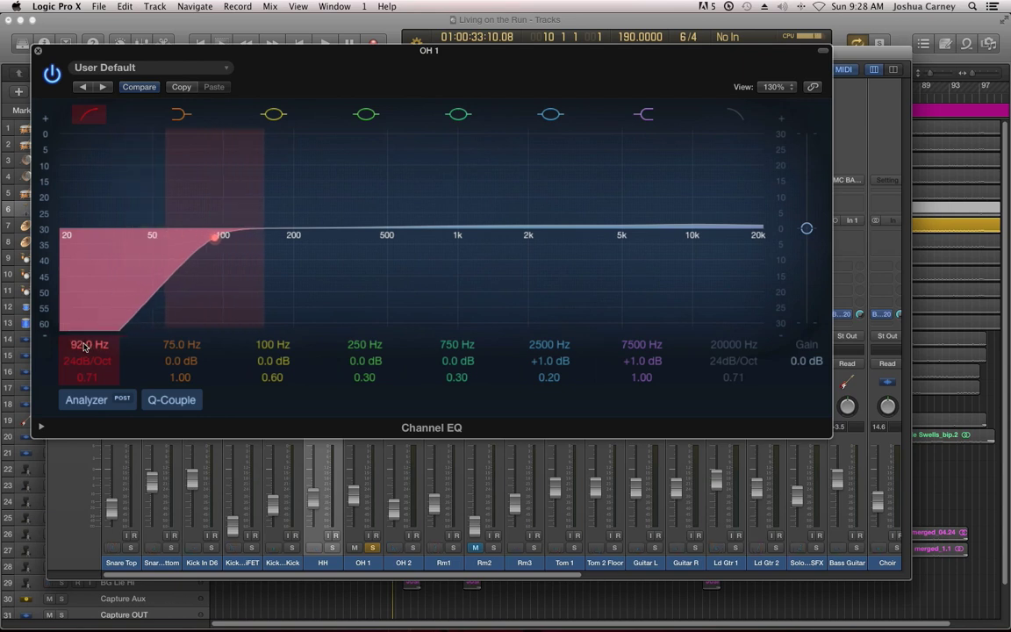
pyautogui.press('space')
pyautogui.moveTo(84, 346); pyautogui.dragTo(85, 325)
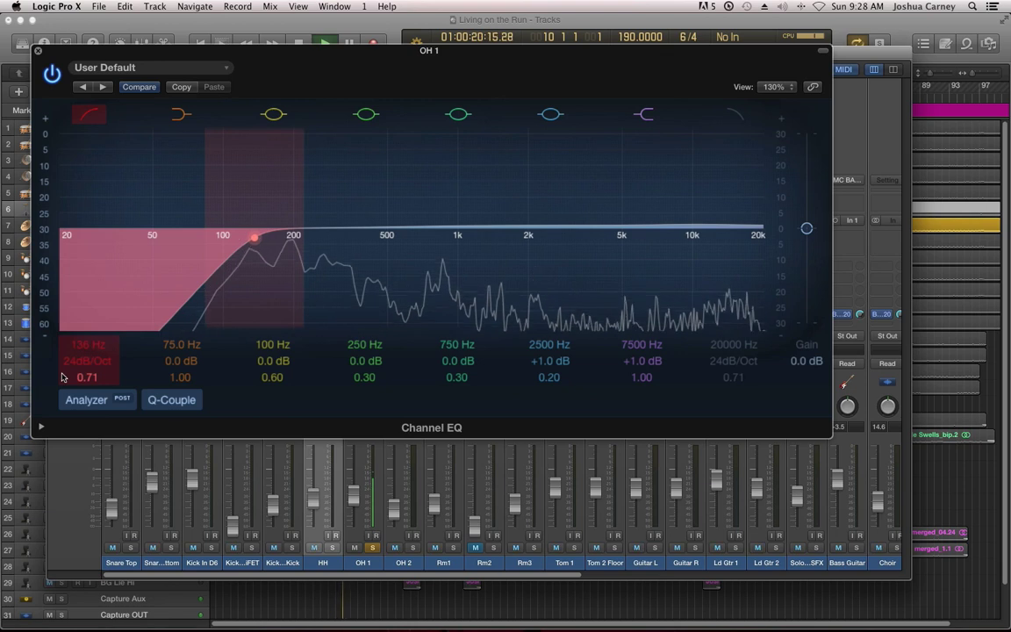
pyautogui.scroll(-10, 79, 348)
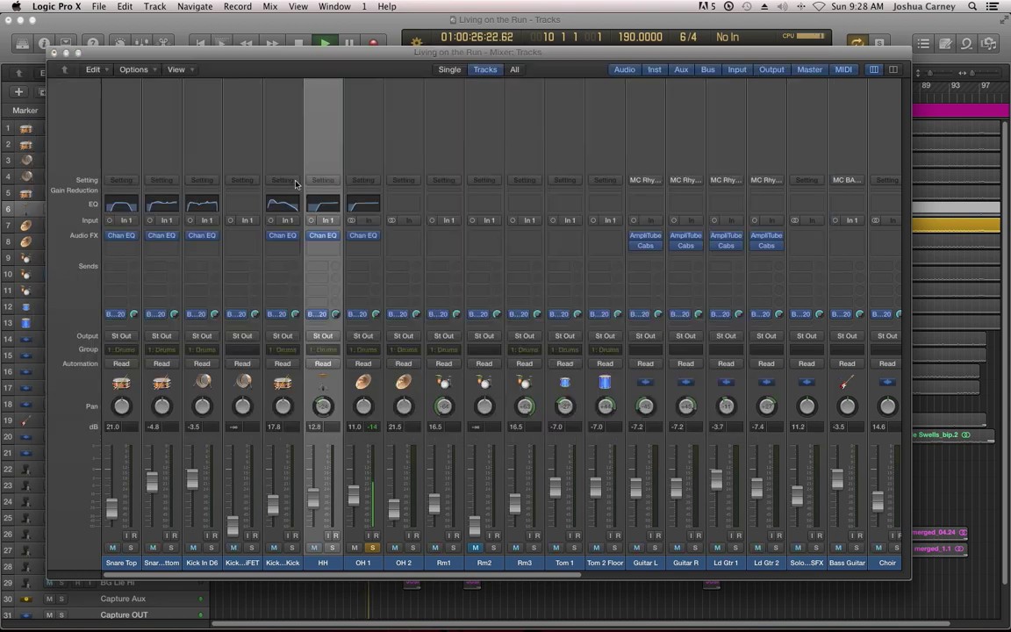
pyautogui.click(38, 50)
# Copy the OH 1 Channel EQ to OH 2, solo OH 2 alongside OH 1 and open the OH 2 EQ
pyautogui.moveTo(364, 237); pyautogui.dragTo(401, 240)
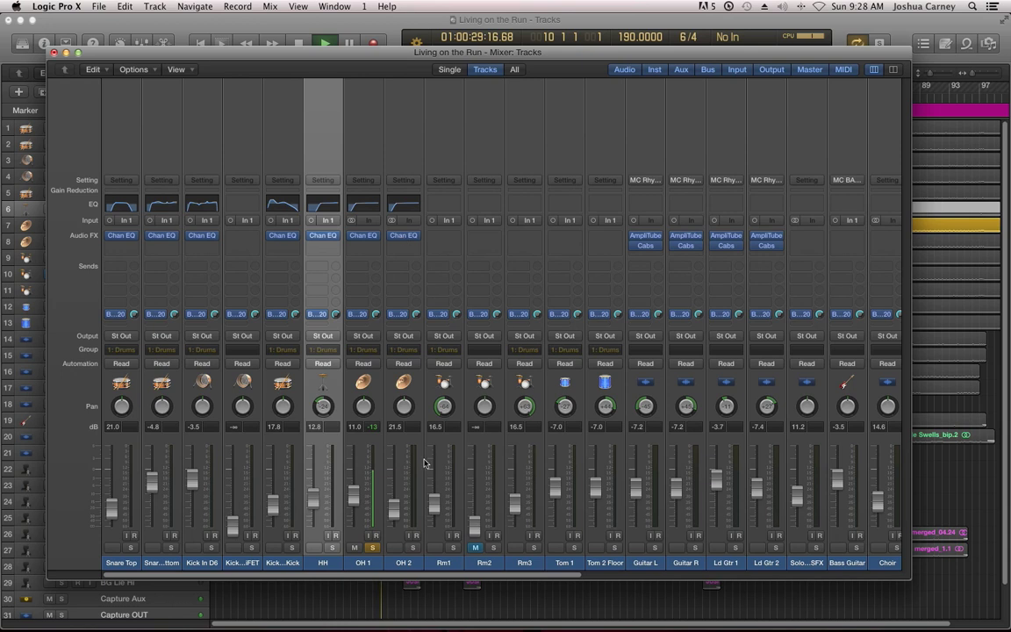
pyautogui.click(412, 548)
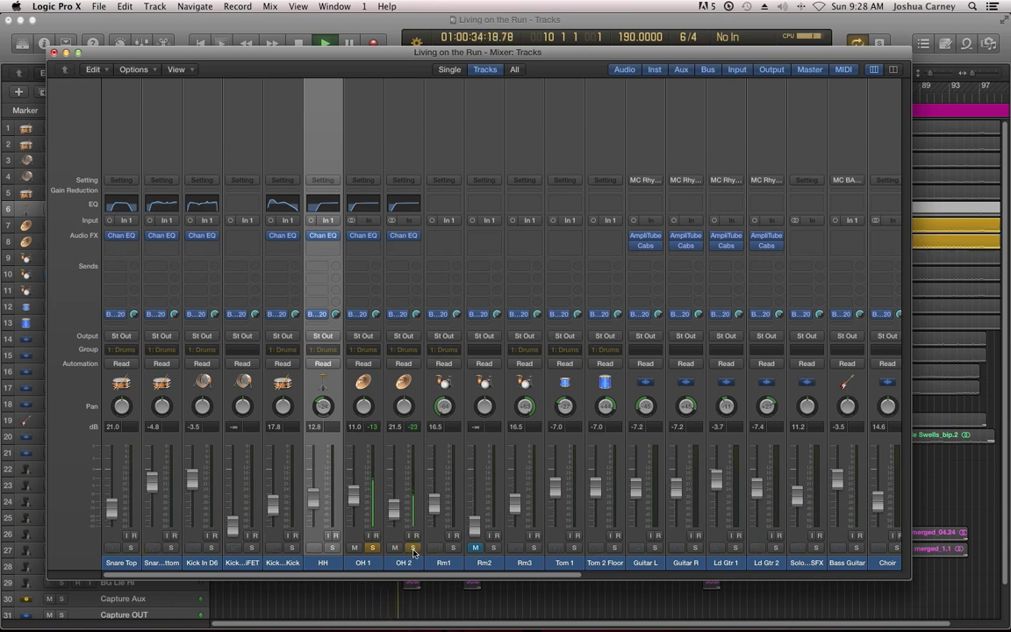
pyautogui.click(412, 547)
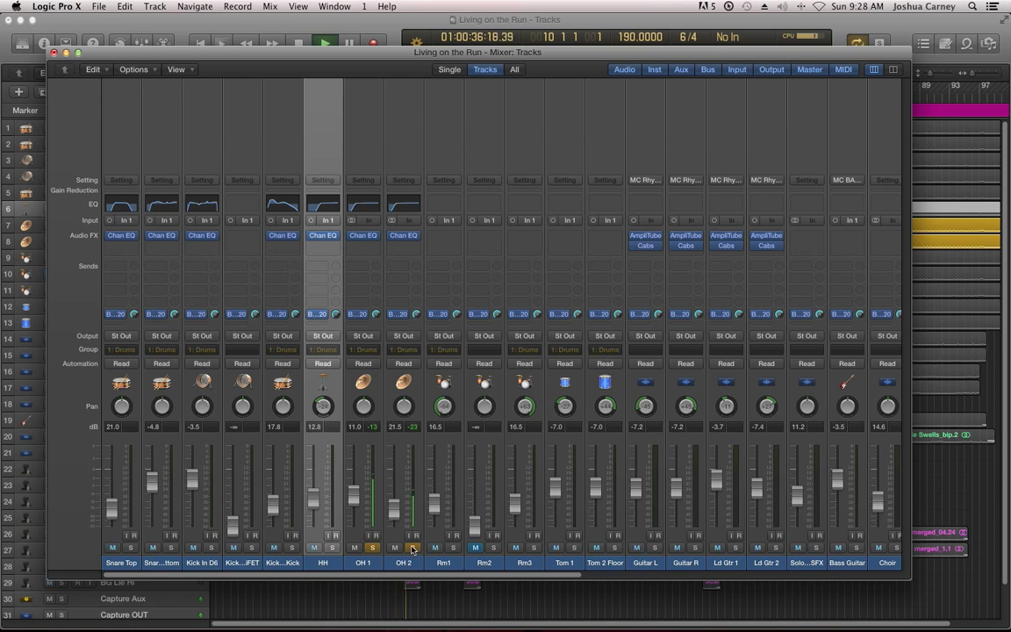
pyautogui.click(406, 241)
# Set the OH 2 low cut to 670 Hz and the high shelf to 4350 Hz at +6.0 dB, and close the EQ
pyautogui.moveTo(264, 282); pyautogui.dragTo(426, 229)
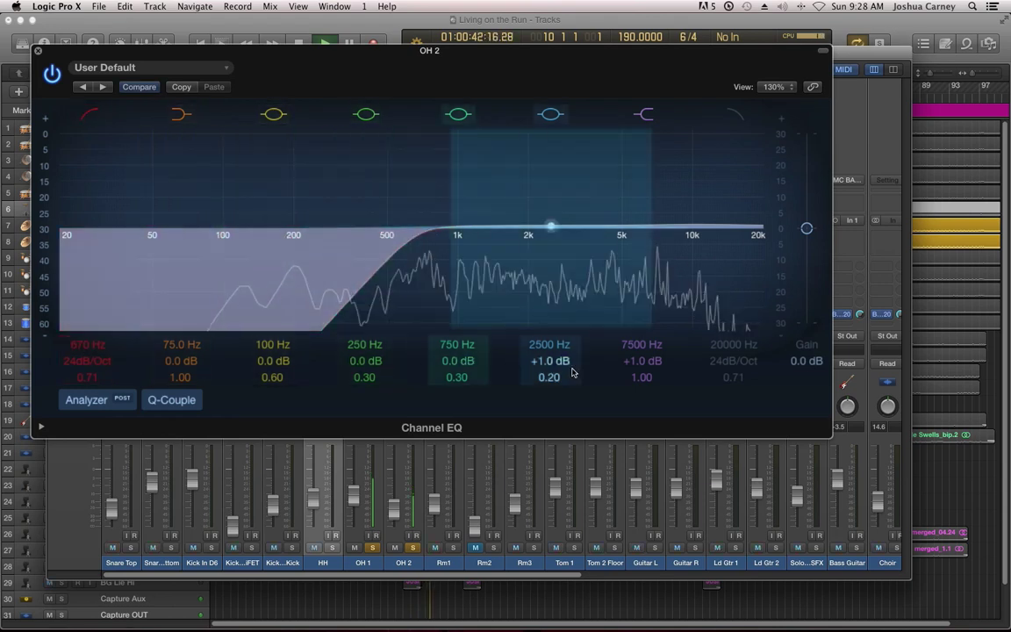
pyautogui.moveTo(638, 362)
pyautogui.mouseDown()
pyautogui.moveTo(637, 351)
pyautogui.moveTo(637, 382)
pyautogui.mouseUp()
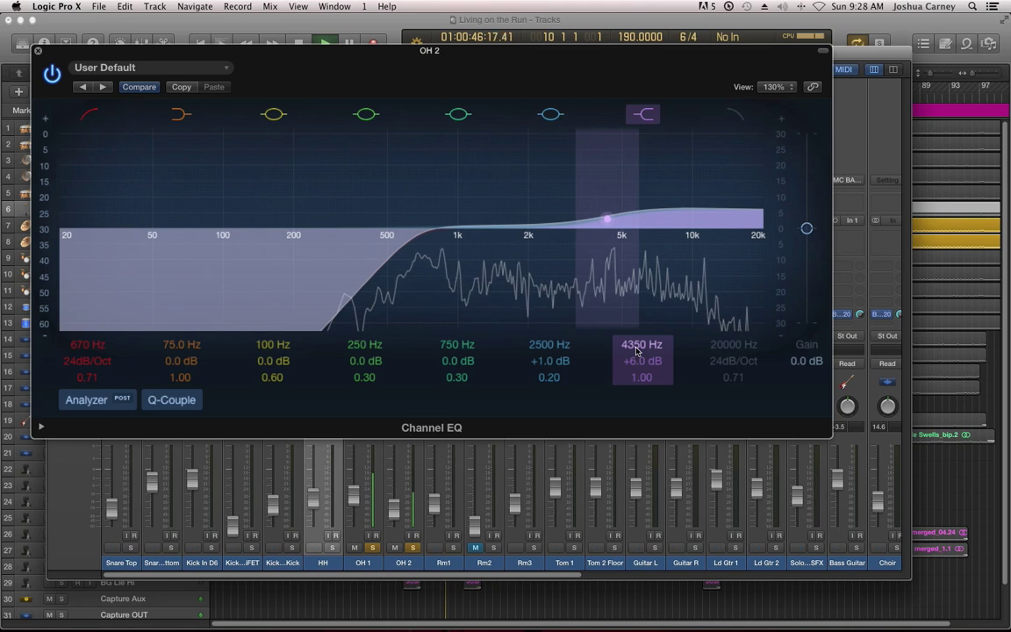
pyautogui.press('super+w')
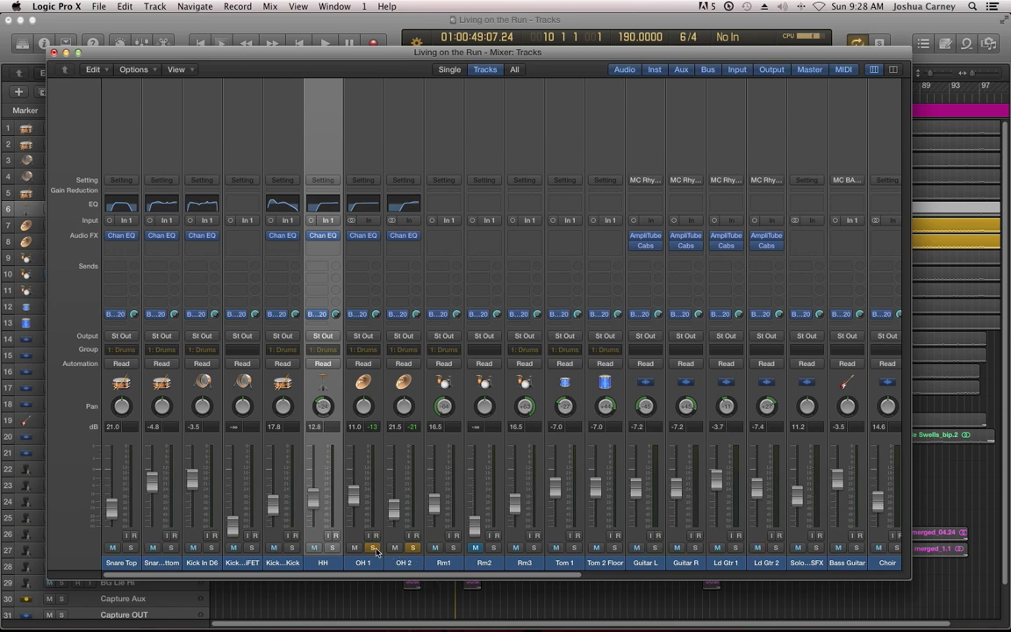
# Unsolo both overheads with OH 1 at -8.0 dB, and copy an overhead's Channel EQ to Rm1 and Rm3
pyautogui.click(374, 549)
pyautogui.click(410, 549)
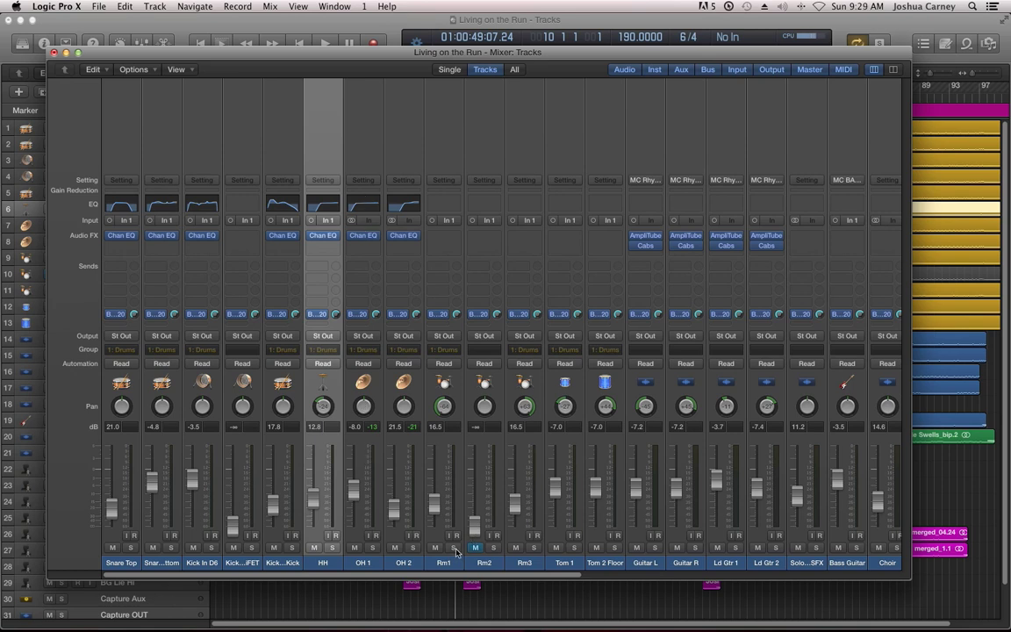
pyautogui.moveTo(364, 237)
pyautogui.moveTo(408, 238); pyautogui.dragTo(449, 241)
pyautogui.moveTo(529, 244); pyautogui.dragTo(531, 245)
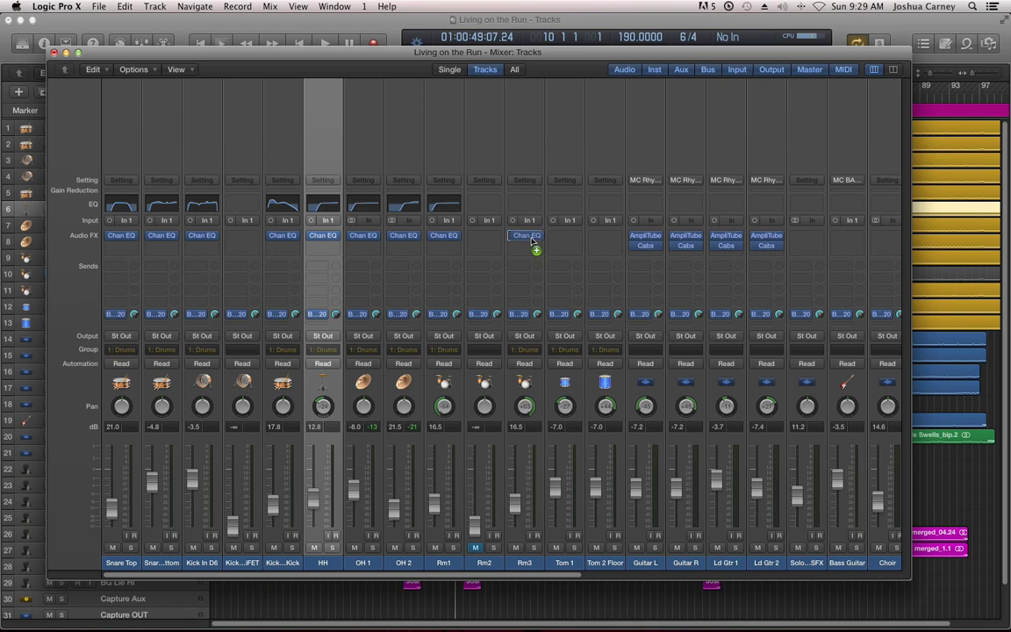
# Solo Rm1 and Rm3, play the track and raise both room faders to about -10 dB
pyautogui.click(453, 546)
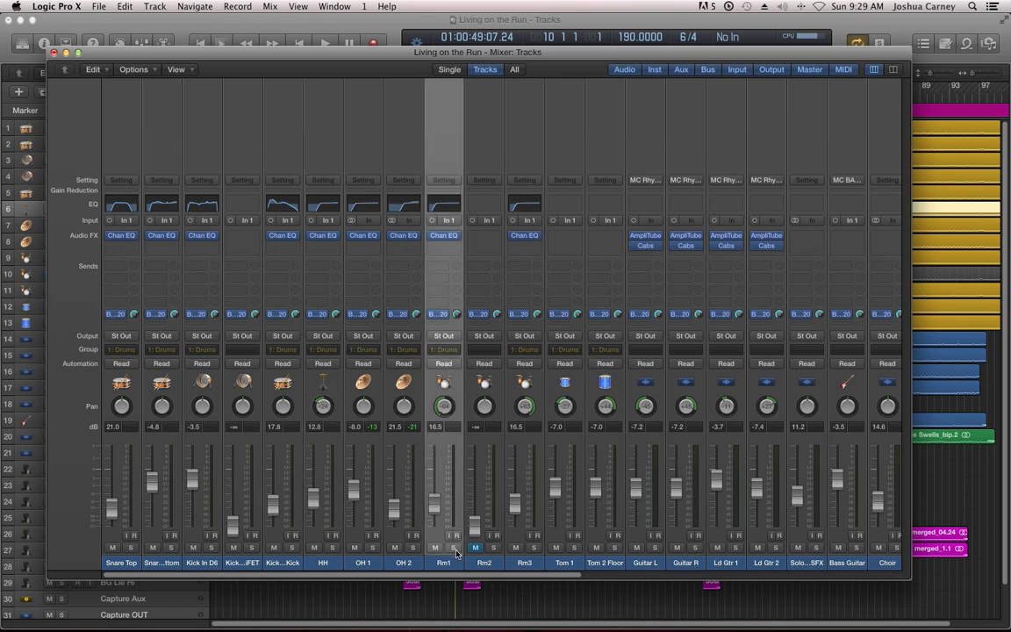
pyautogui.click(534, 547)
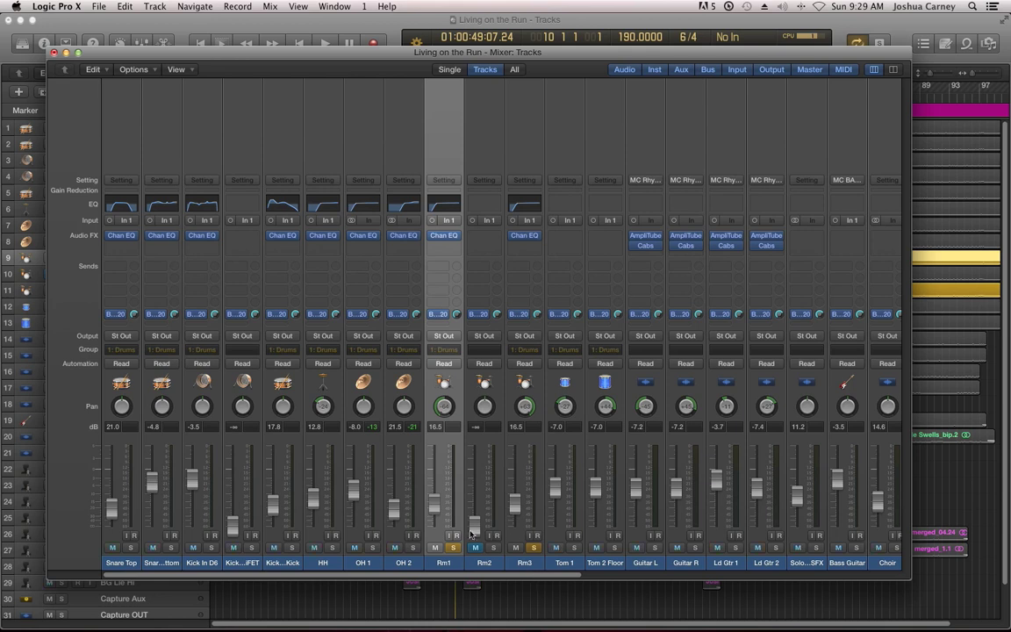
pyautogui.moveTo(443, 524); pyautogui.dragTo(443, 517)
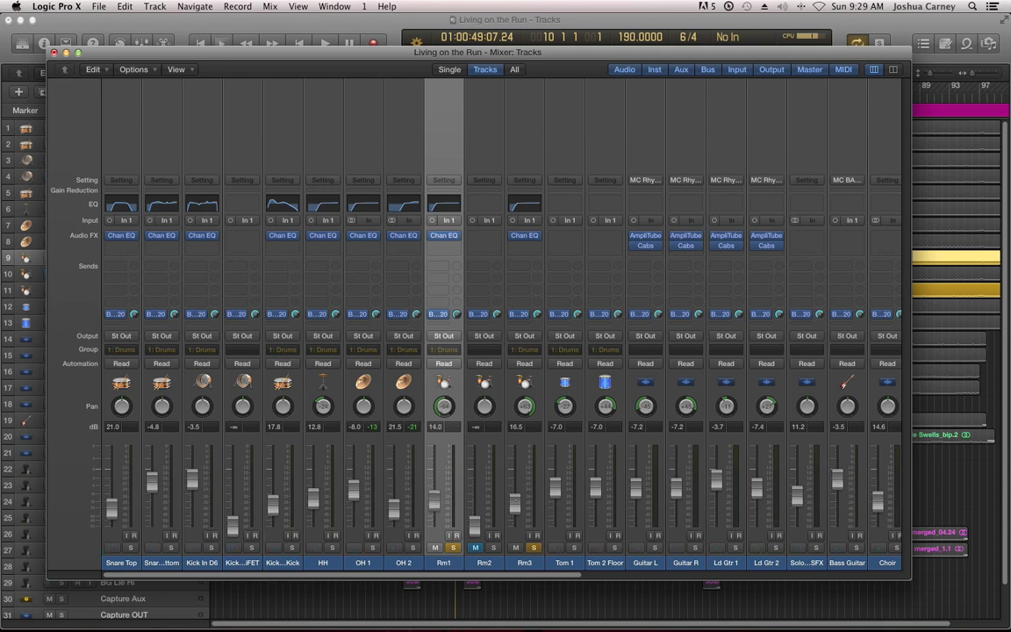
pyautogui.press('space')
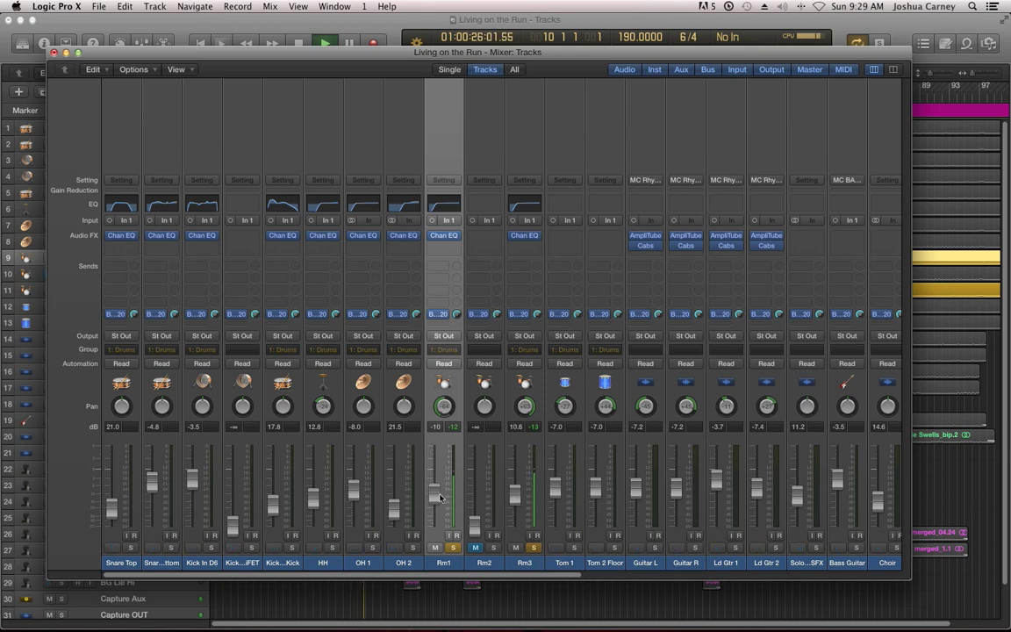
# Unsolo Rm1 and Rm3, close the Mixer and deselect all regions in the arrangement
pyautogui.click(452, 548)
pyautogui.click(533, 548)
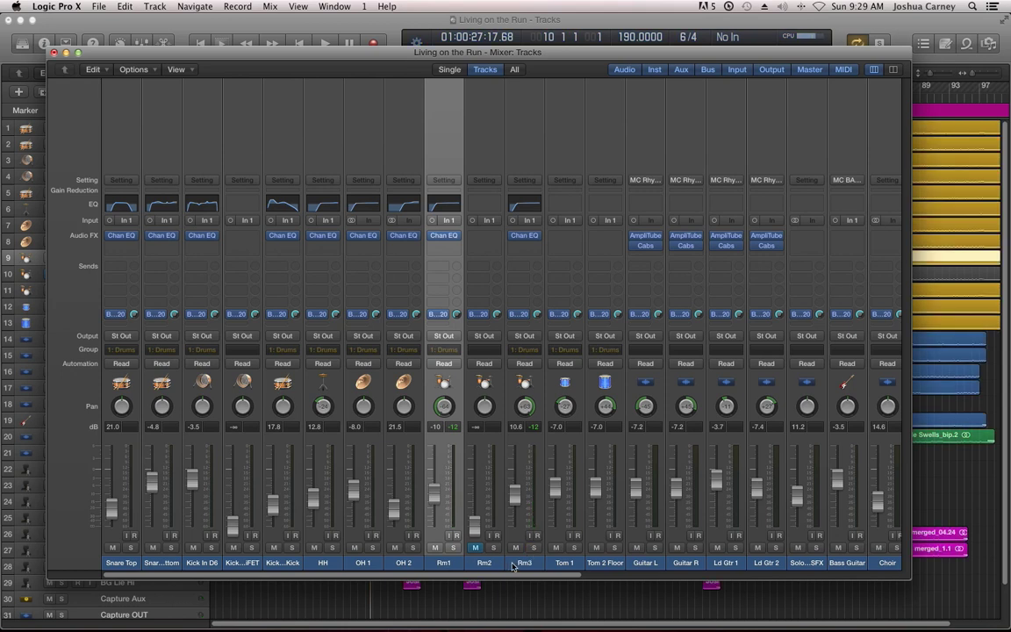
pyautogui.click(54, 53)
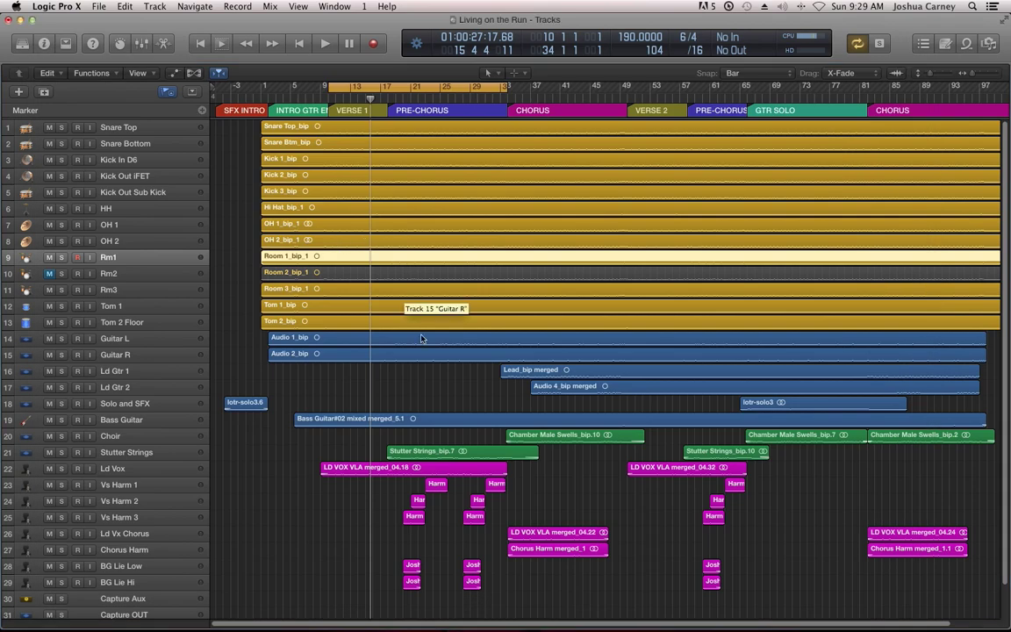
pyautogui.click(433, 388)
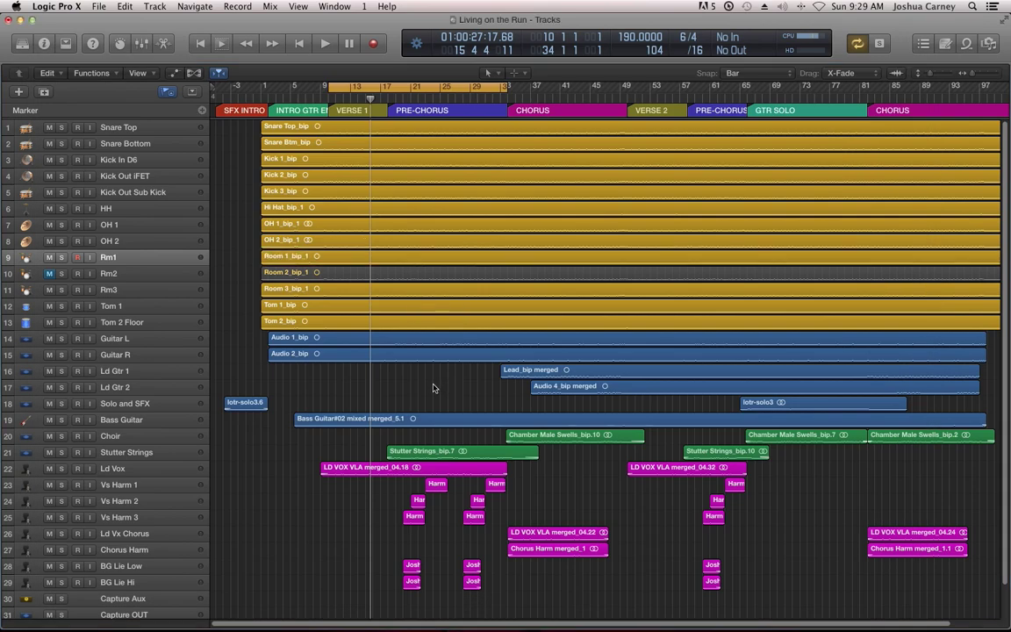
# Turn off the cycle, enlarge the tracks vertically and place the playhead at bar 50 beside the tom hits
pyautogui.click(420, 88)
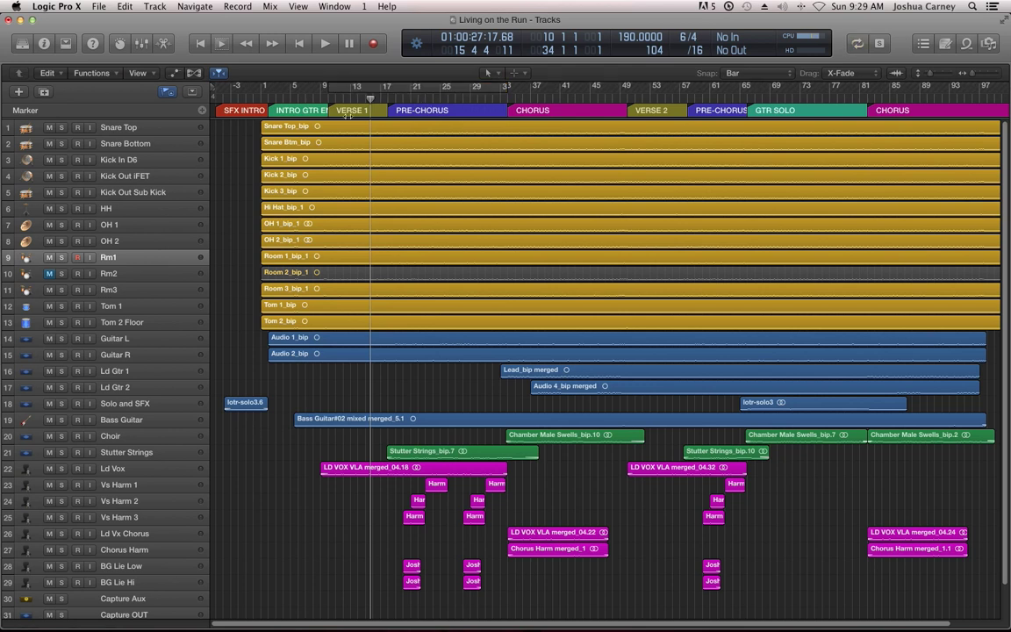
pyautogui.moveTo(938, 75)
pyautogui.mouseDown()
pyautogui.moveTo(959, 76)
pyautogui.moveTo(940, 76)
pyautogui.mouseUp()
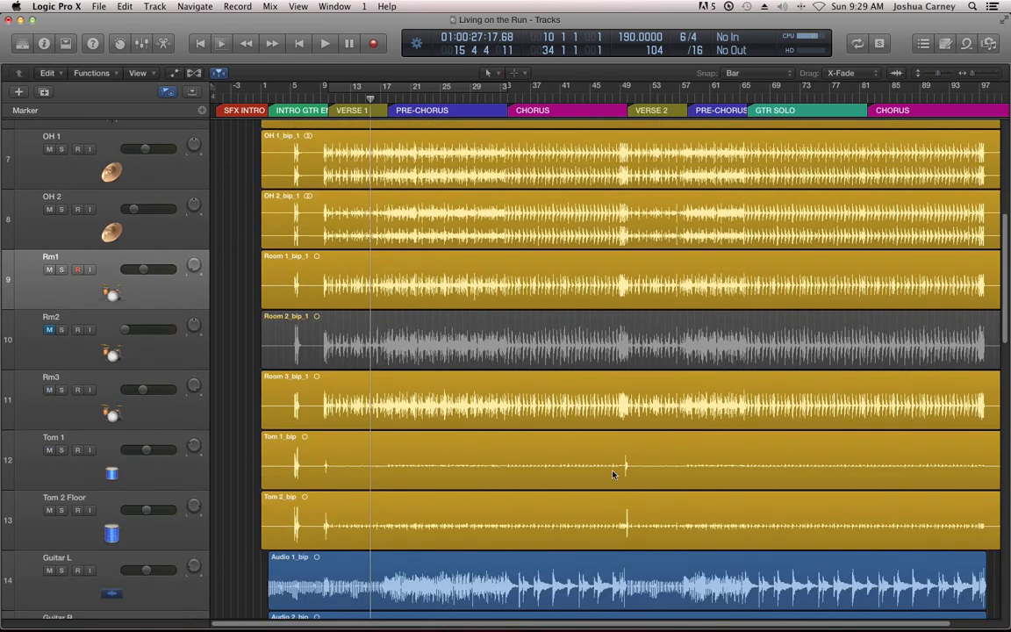
pyautogui.click(627, 98)
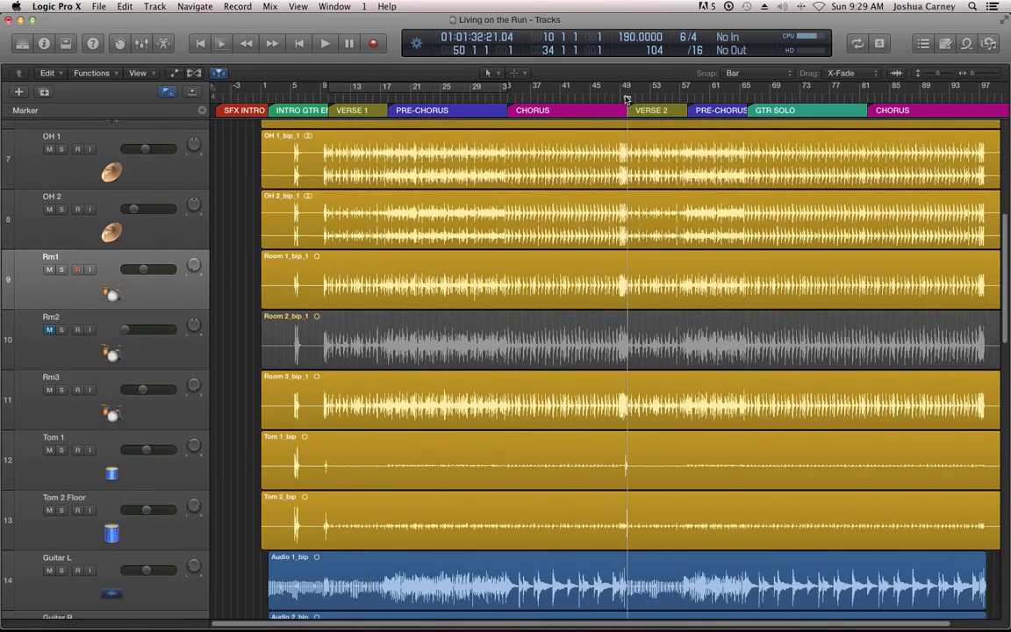
# Set a cycle range from bar 49 to bar 51 around the tom fill and play it back
pyautogui.press('super+Right')
pyautogui.press('super+Right')
pyautogui.press('super+Right')
pyautogui.press('super+Right')
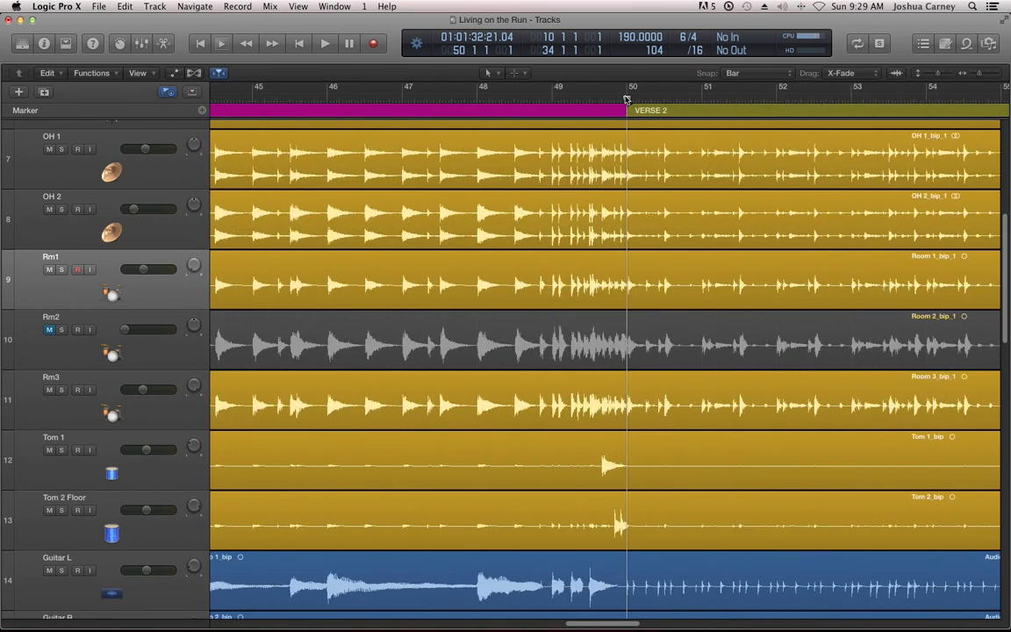
pyautogui.press('super+Right')
pyautogui.moveTo(408, 87); pyautogui.dragTo(786, 99)
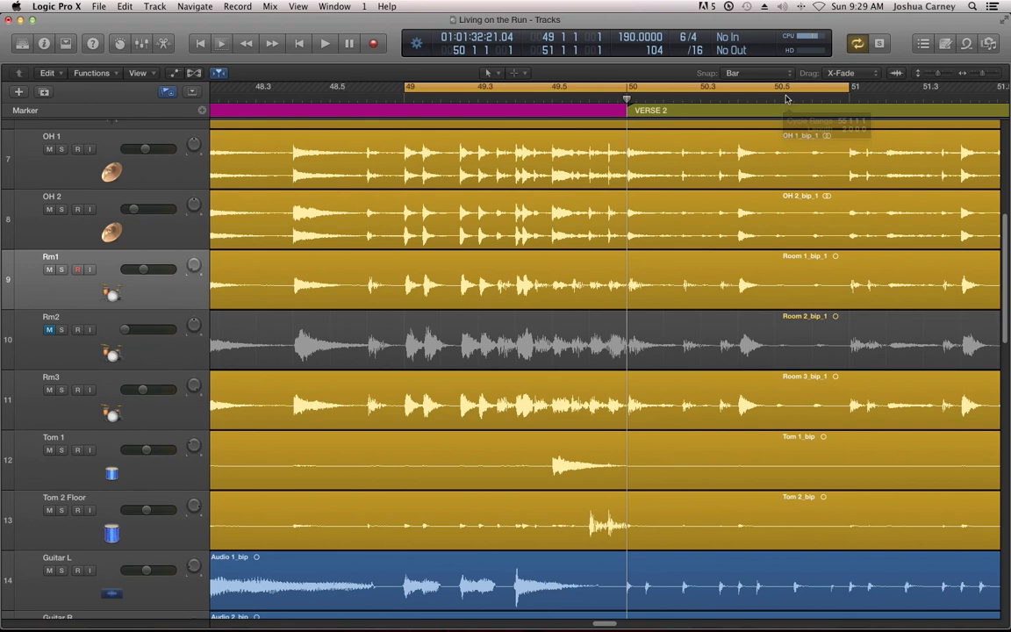
pyautogui.press('space')
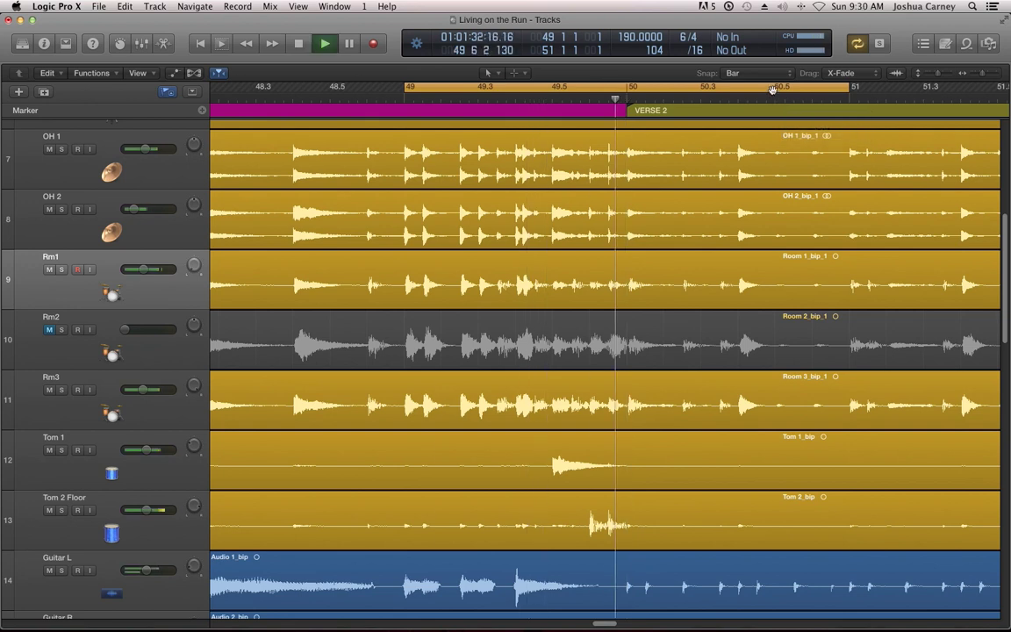
pyautogui.press('space')
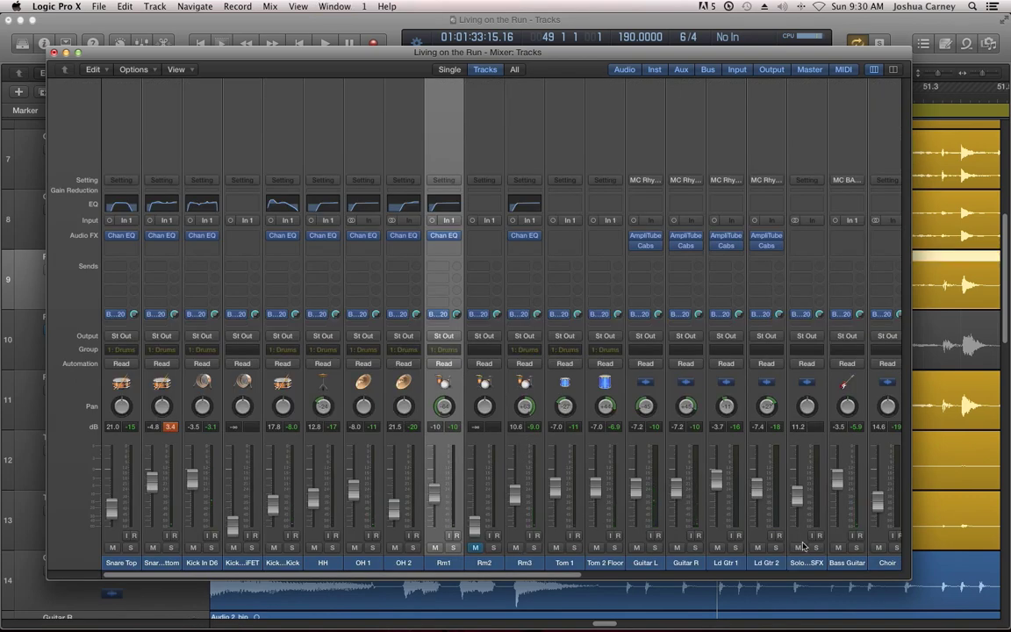
# Solo Tom 1 and Tom 2 Floor, play the fill and raise both faders together to -3.8 dB
pyautogui.click(615, 547)
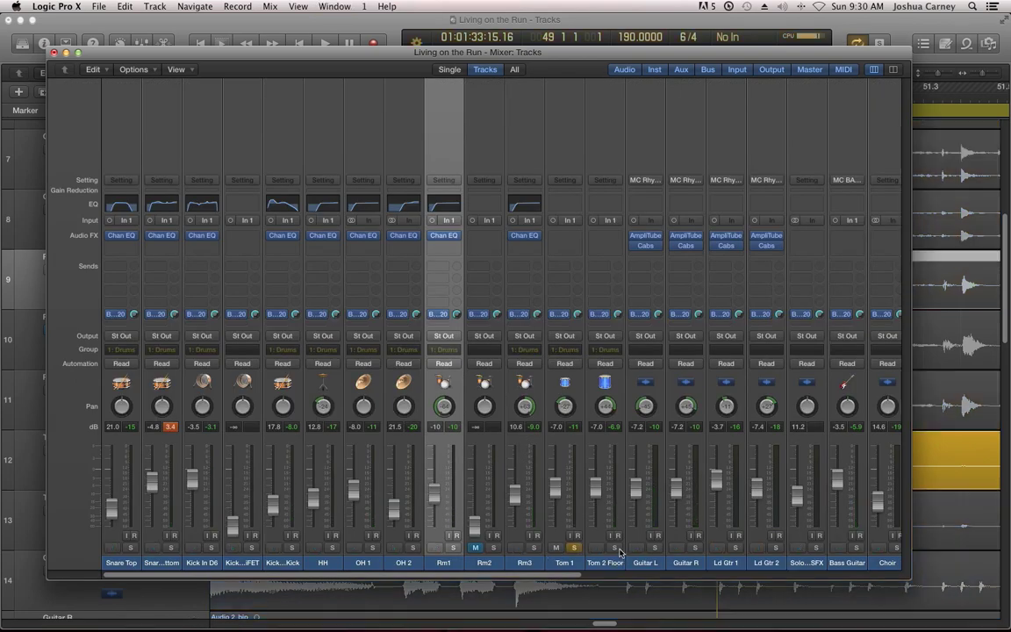
pyautogui.press('space')
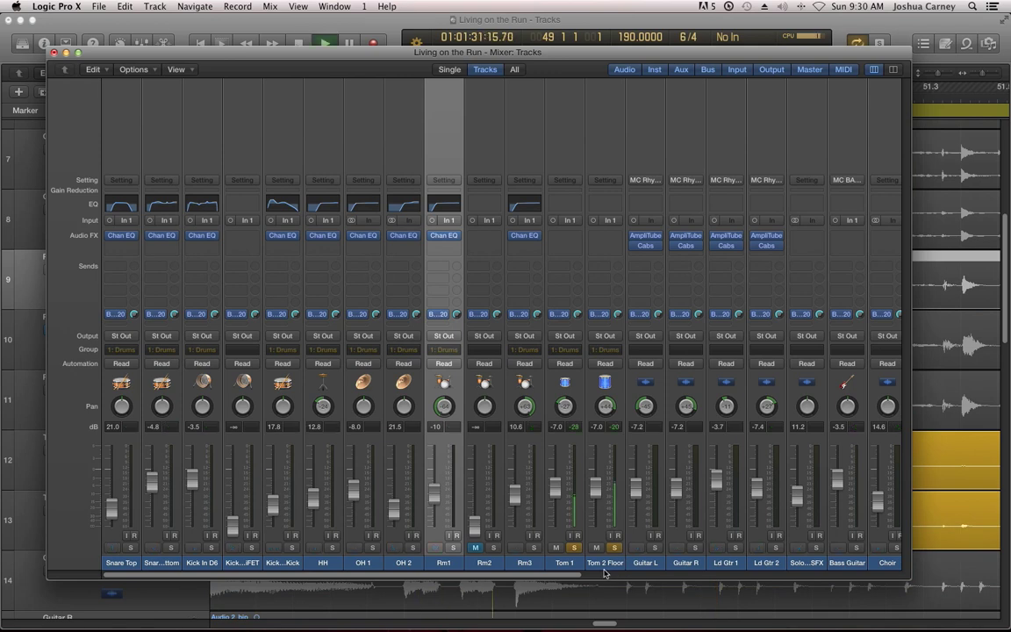
pyautogui.click(568, 563)
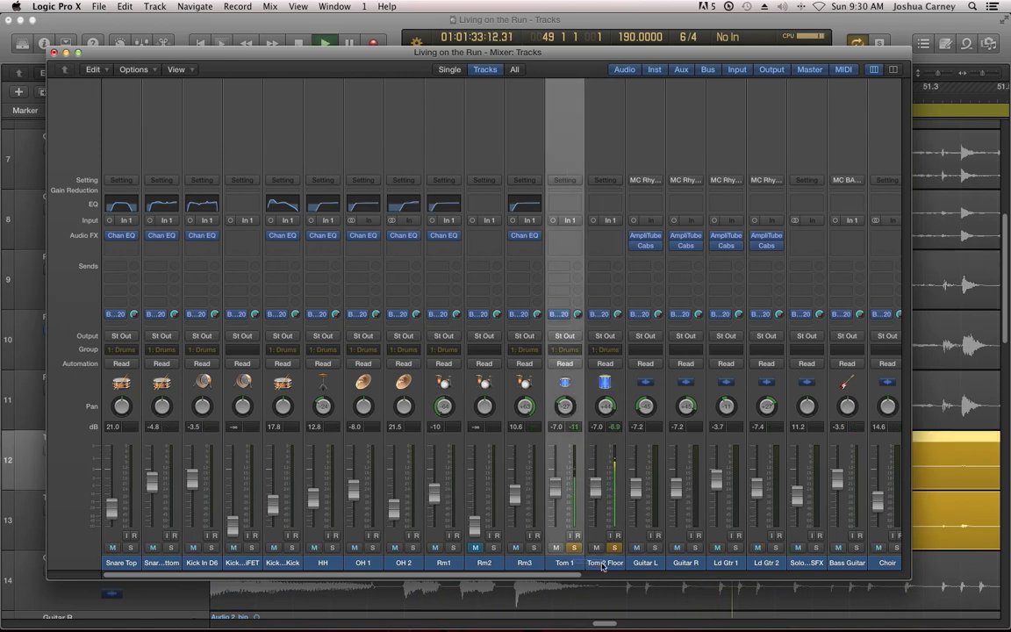
pyautogui.keyDown('shift'); pyautogui.click(611, 560); pyautogui.keyUp('shift')
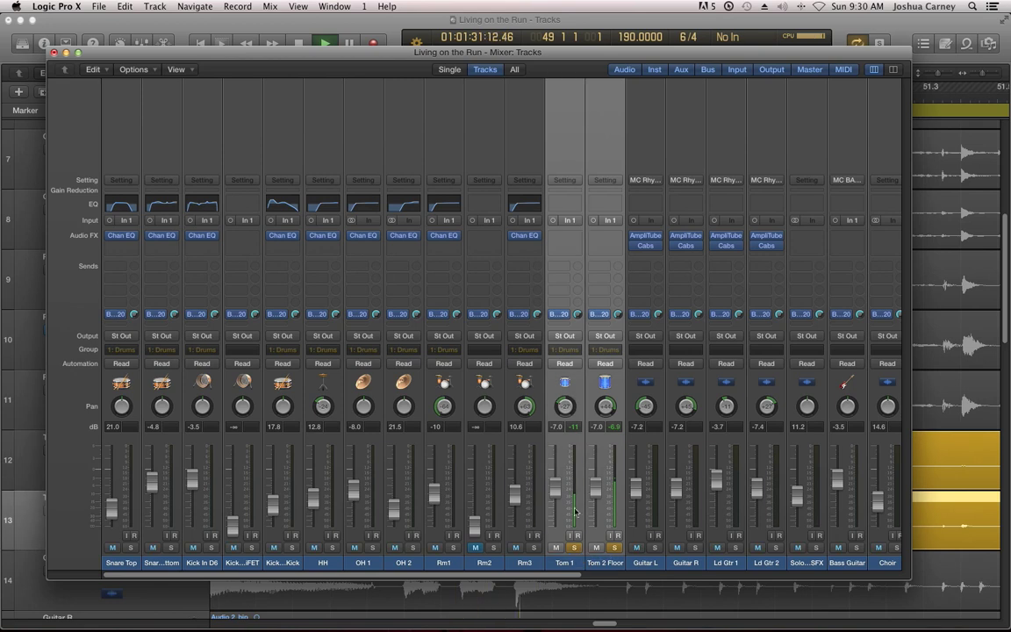
pyautogui.moveTo(555, 482); pyautogui.dragTo(555, 478)
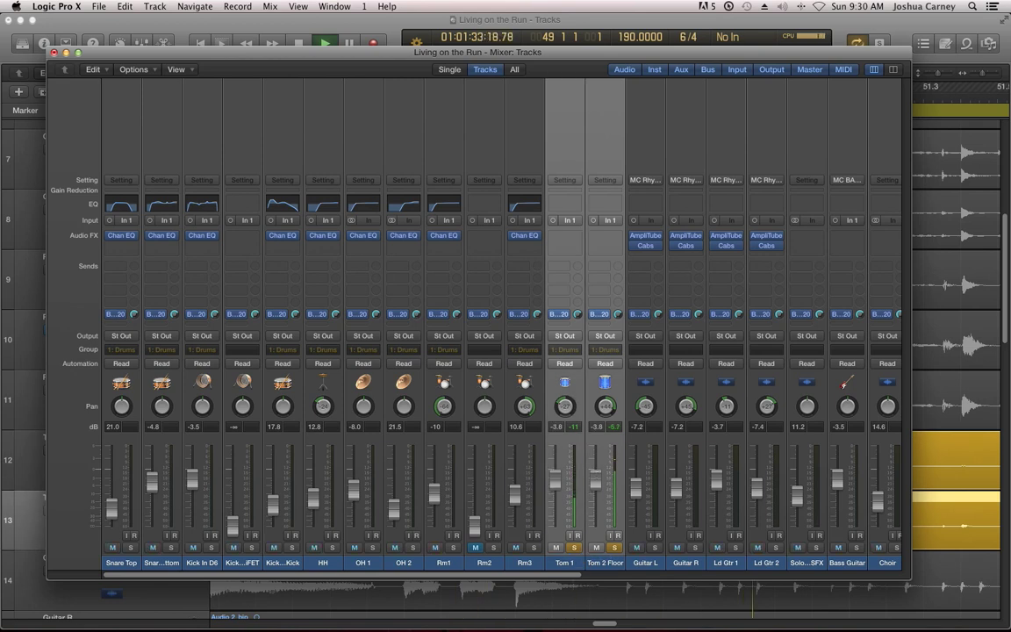
pyautogui.click(526, 563)
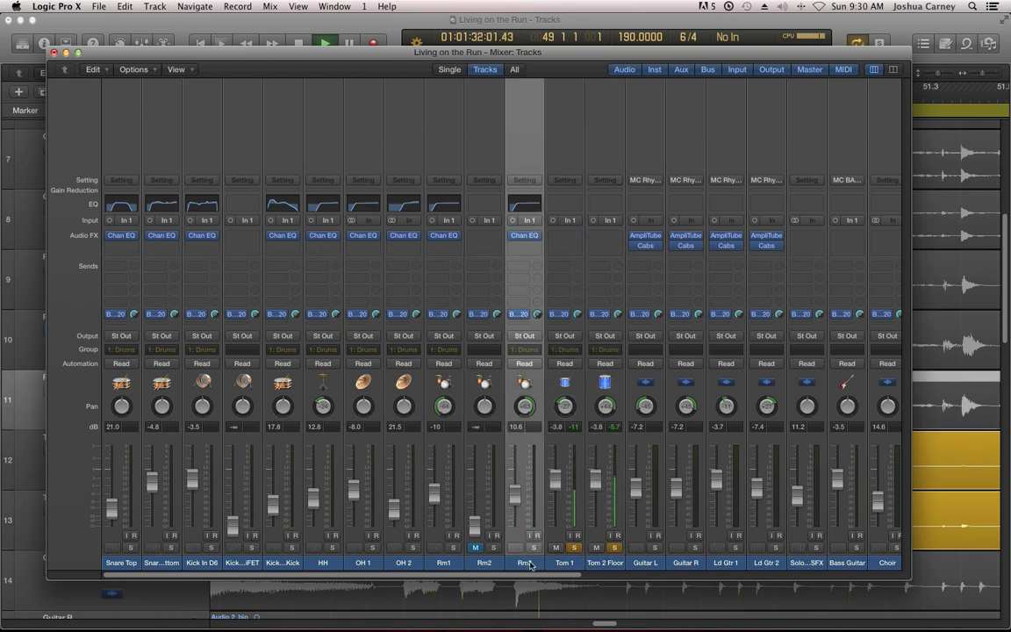
# Insert a mono Channel EQ on Tom 1 and load the Tom EQ Medium drum preset
pyautogui.click(526, 245)
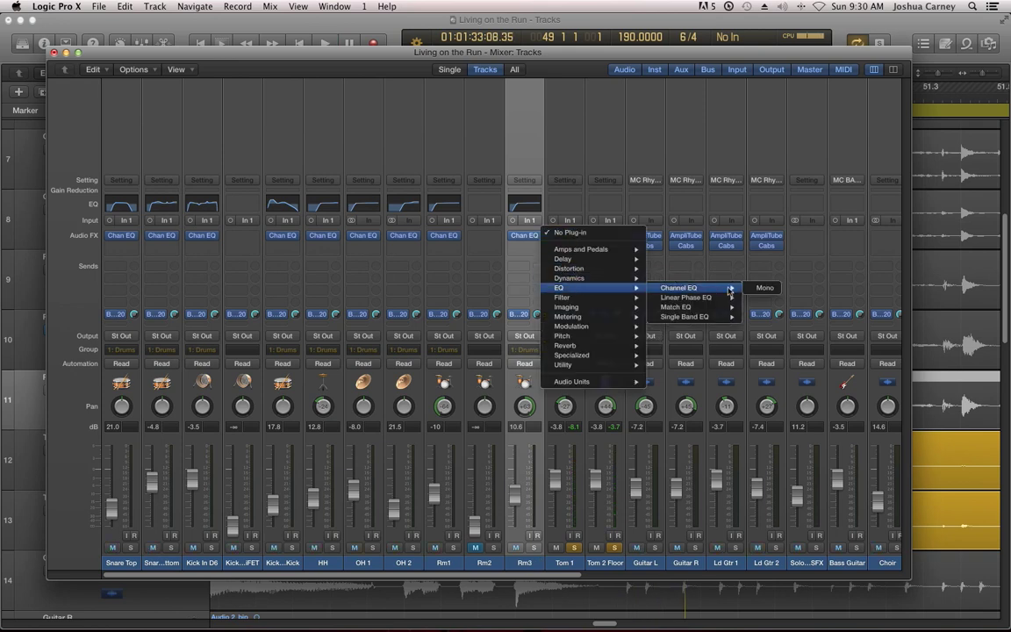
pyautogui.click(756, 287)
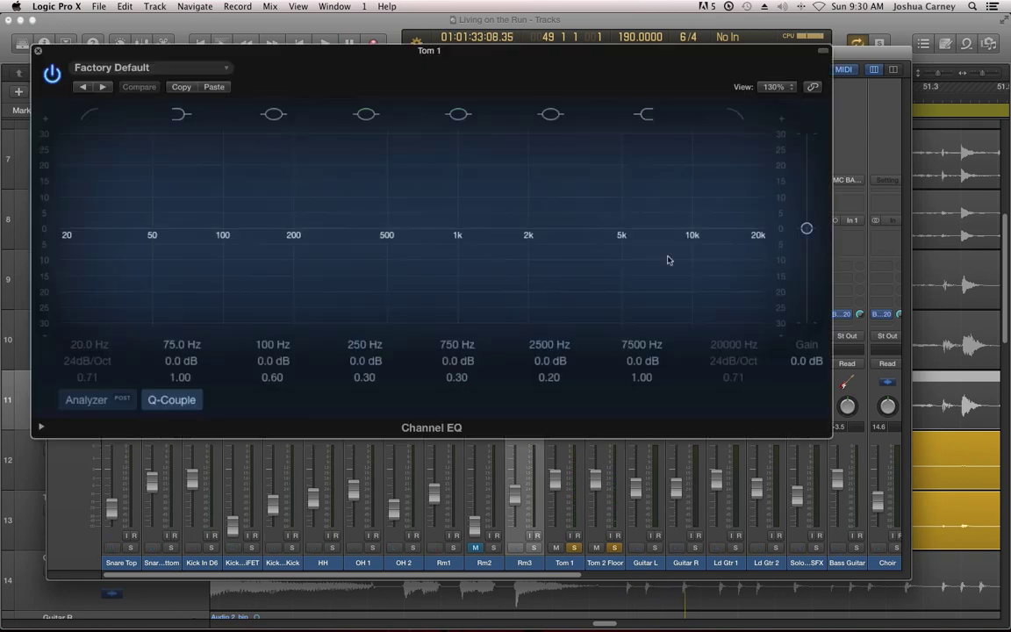
pyautogui.click(140, 70)
pyautogui.click(141, 67)
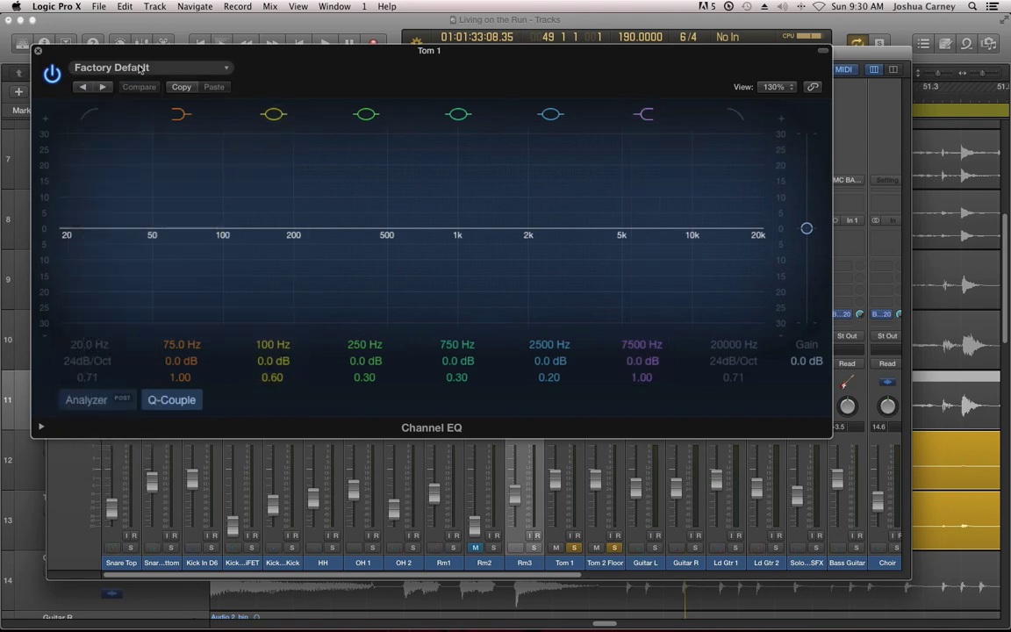
pyautogui.click(140, 68)
pyautogui.moveTo(131, 375)
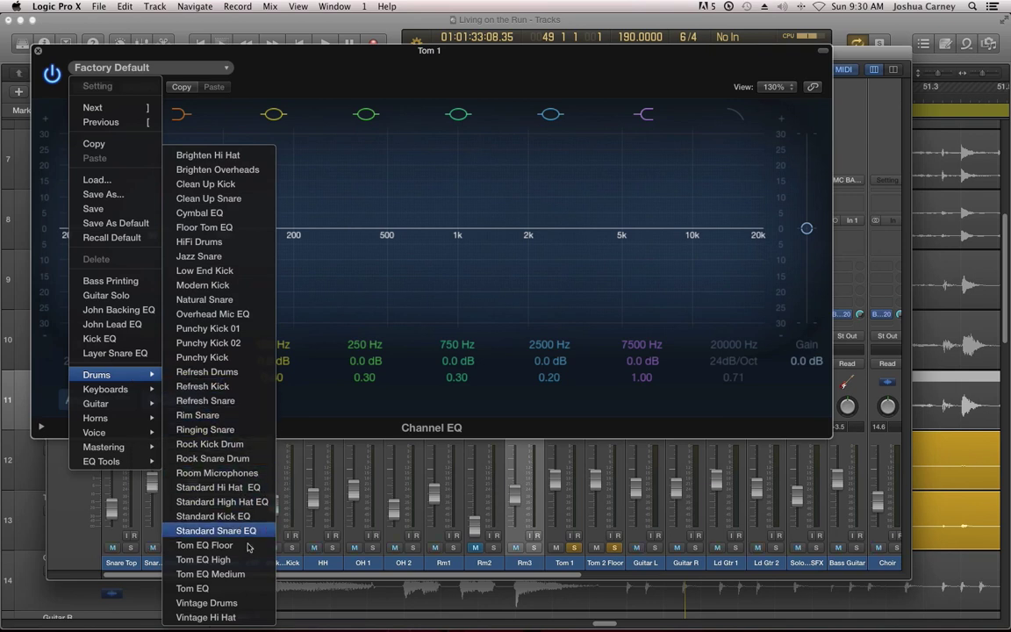
pyautogui.click(247, 574)
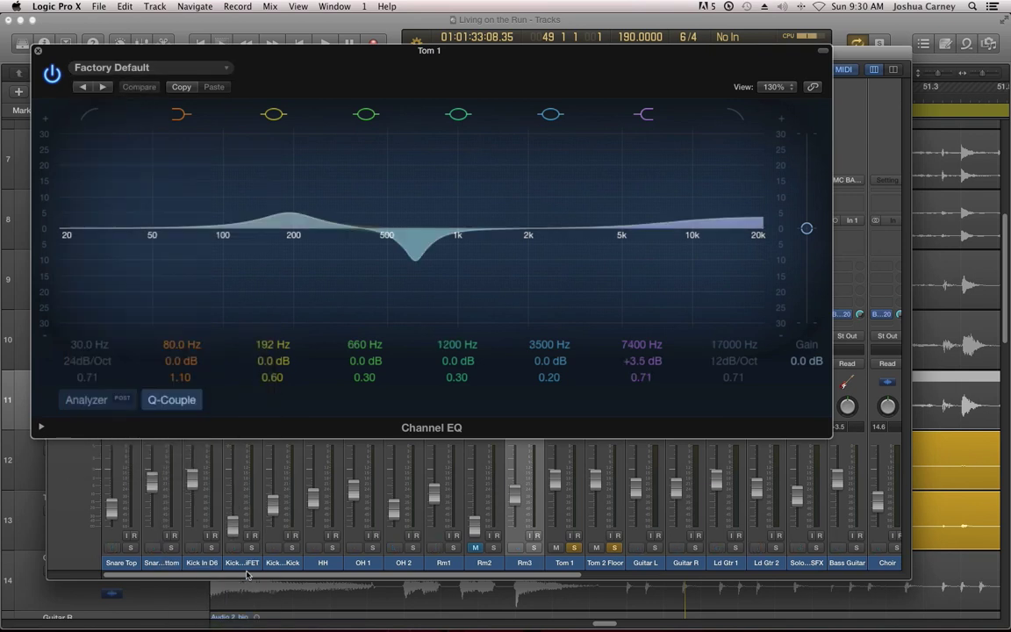
# Set the Tom 1 EQ low cut to 47 Hz, the 192 Hz band to +6.5 dB and the 660 Hz band to -6.5 dB
pyautogui.moveTo(92, 358); pyautogui.dragTo(90, 346)
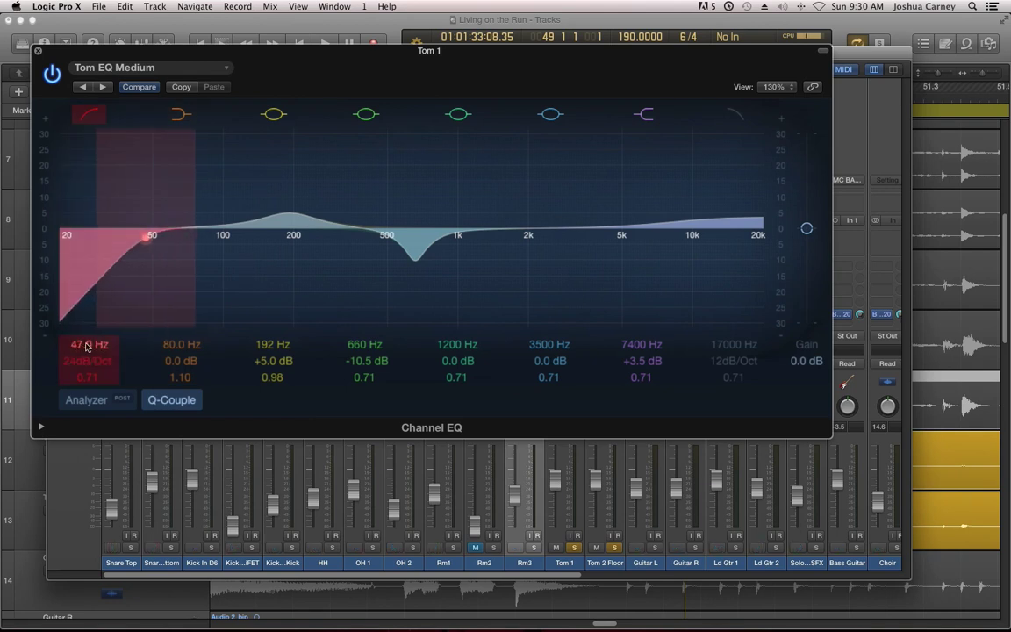
pyautogui.click(414, 260)
pyautogui.moveTo(414, 259); pyautogui.dragTo(415, 252)
pyautogui.moveTo(256, 334); pyautogui.dragTo(256, 327)
# Set Tom 1's upper-mid band to 2550 Hz at +2.0 dB and the high shelf to 7600 Hz, and close the EQ
pyautogui.moveTo(640, 344); pyautogui.dragTo(640, 354)
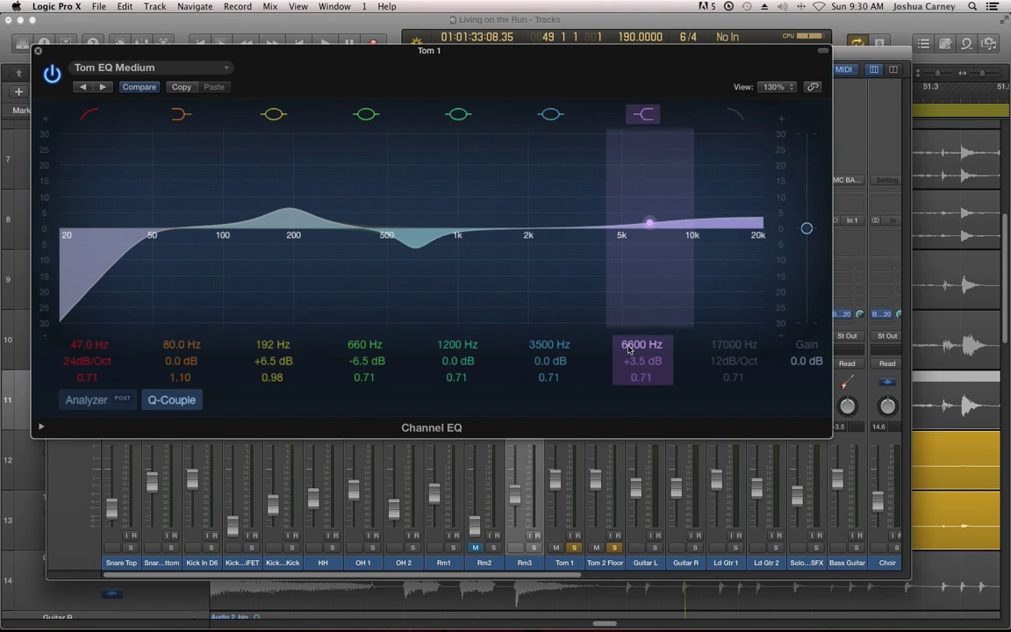
pyautogui.moveTo(584, 228); pyautogui.dragTo(584, 222)
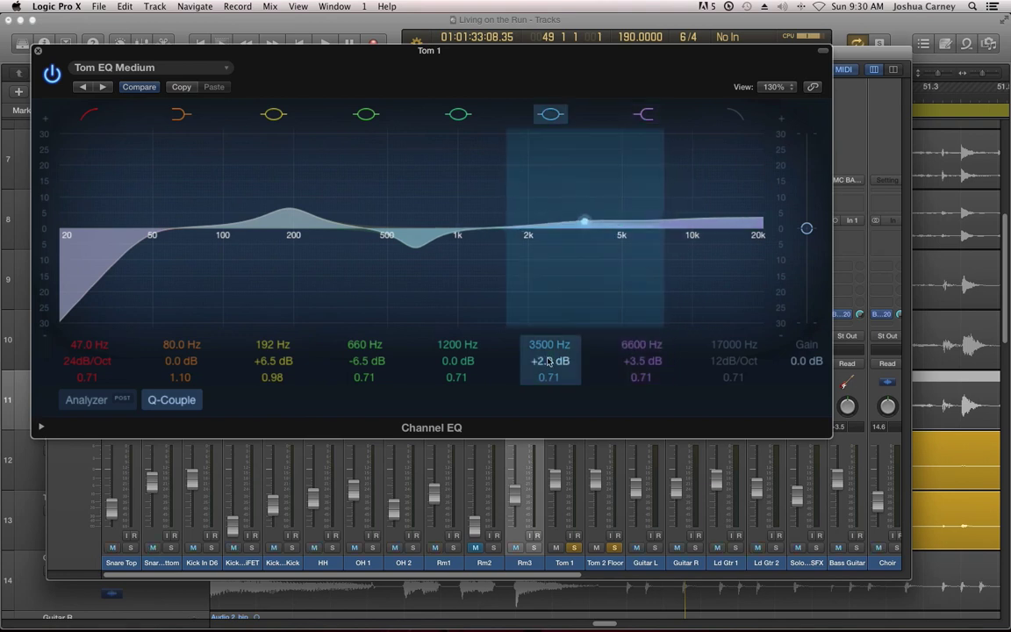
pyautogui.moveTo(650, 222); pyautogui.dragTo(664, 222)
pyautogui.moveTo(581, 354); pyautogui.dragTo(581, 365)
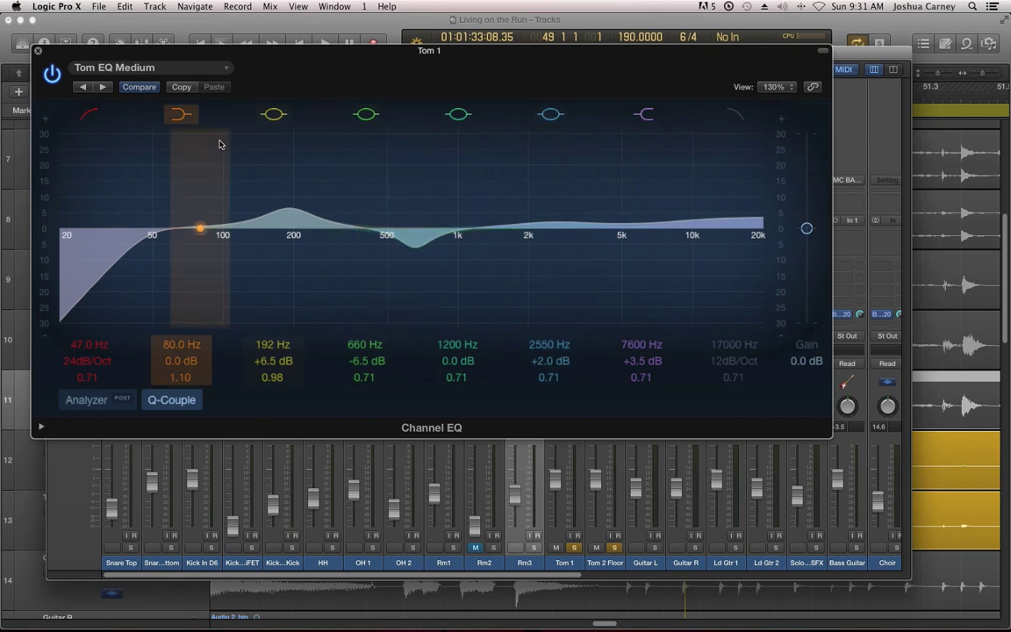
pyautogui.click(38, 50)
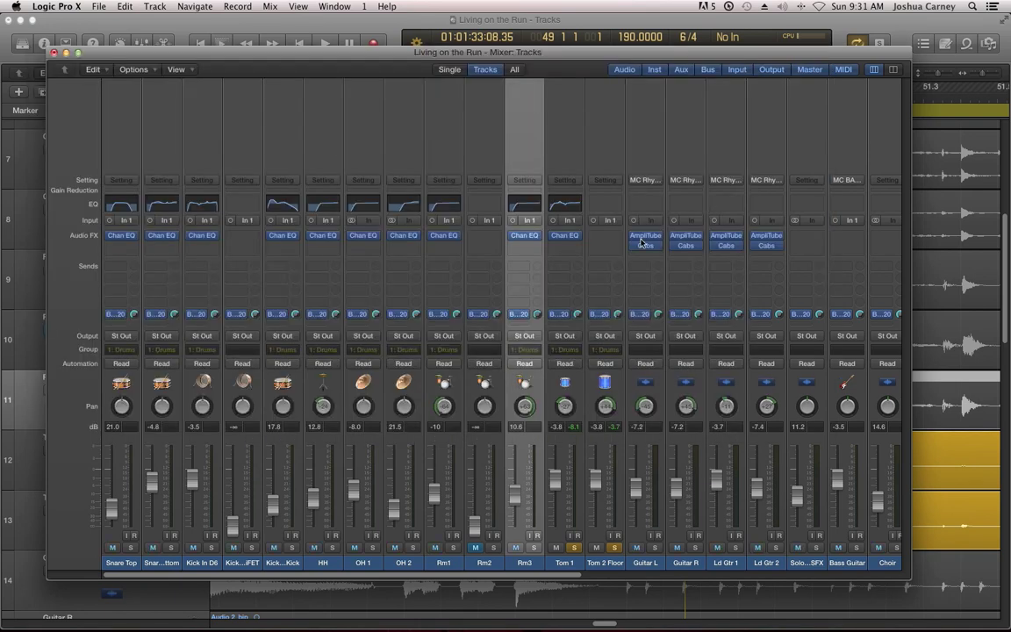
# Copy the Tom 1 Channel EQ to Tom 2 Floor and move the copy's low-mid boost to 122 Hz
pyautogui.moveTo(567, 240); pyautogui.dragTo(606, 239)
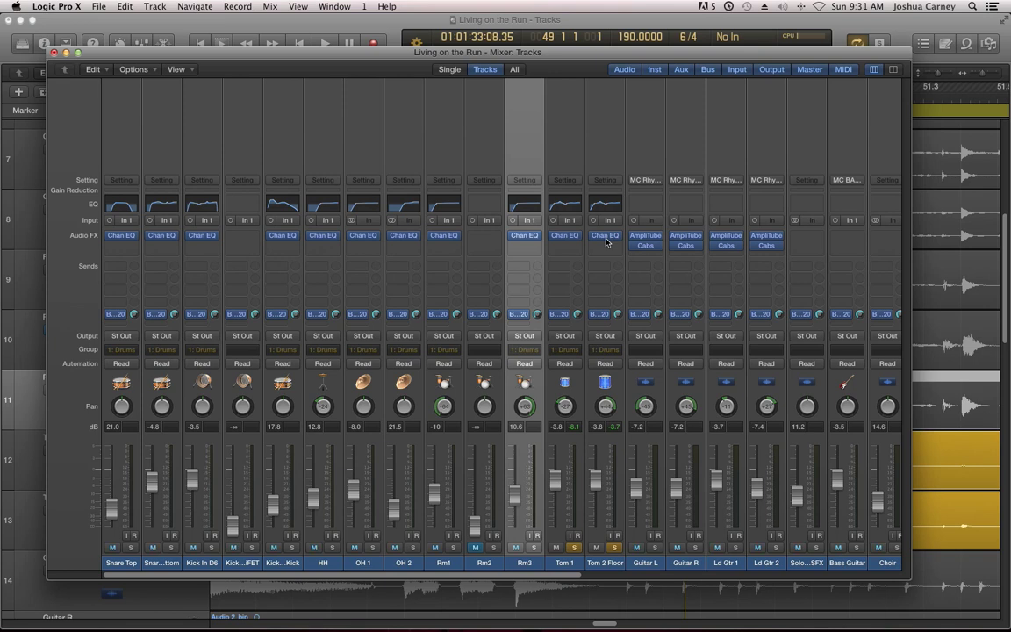
pyautogui.click(605, 237)
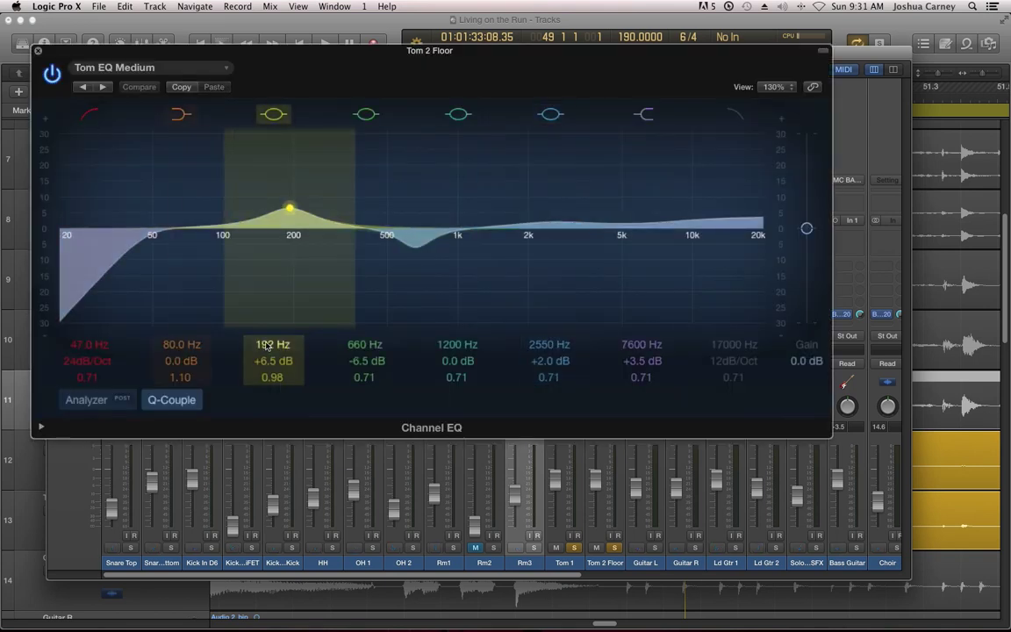
pyautogui.moveTo(258, 208); pyautogui.dragTo(243, 208)
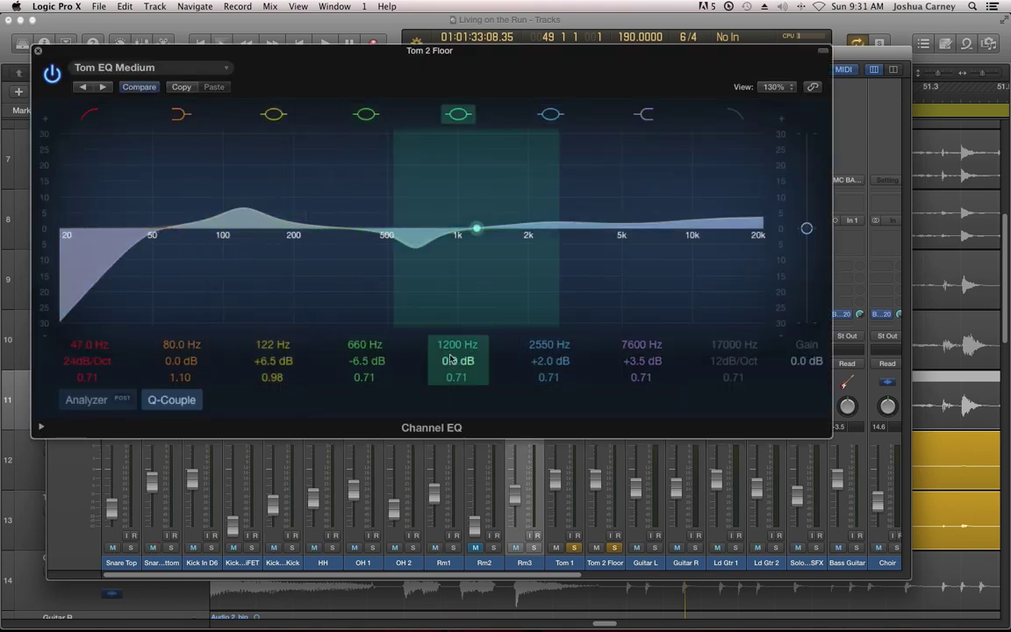
# Set the Tom 2 Floor EQ mid cut to 590 Hz at -8.0 dB and the 2550 Hz band to +4.0 dB, and close the EQ
pyautogui.moveTo(415, 249); pyautogui.dragTo(395, 257)
pyautogui.moveTo(371, 351)
pyautogui.mouseDown()
pyautogui.moveTo(365, 338)
pyautogui.moveTo(365, 372)
pyautogui.moveTo(365, 320)
pyautogui.moveTo(365, 370)
pyautogui.moveTo(352, 349)
pyautogui.moveTo(355, 378)
pyautogui.moveTo(365, 361)
pyautogui.moveTo(358, 342)
pyautogui.moveTo(358, 369)
pyautogui.mouseUp()
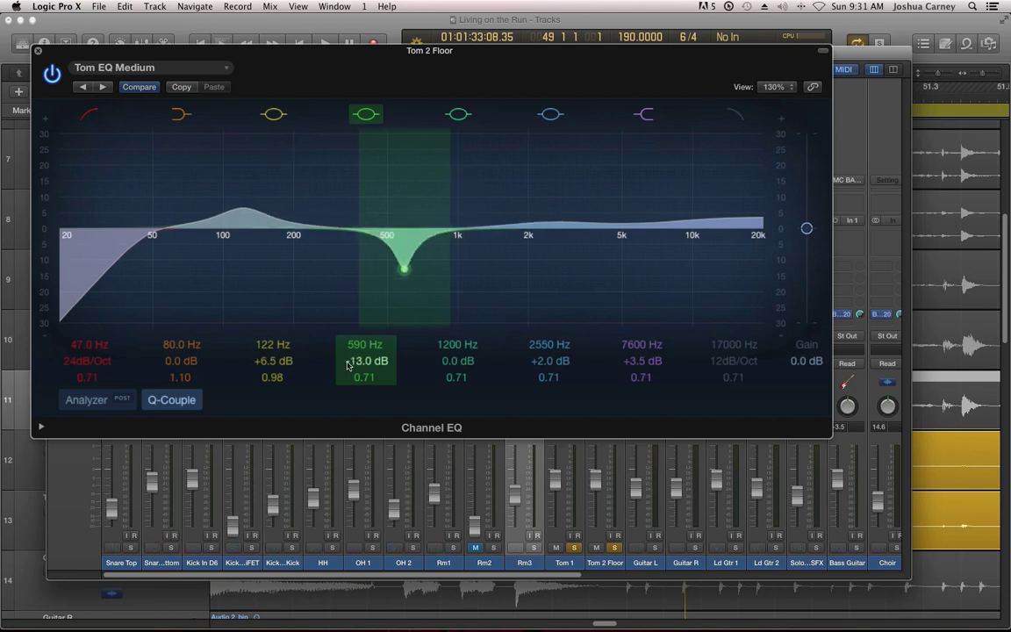
pyautogui.moveTo(349, 362)
pyautogui.mouseDown()
pyautogui.moveTo(349, 380)
pyautogui.moveTo(349, 350)
pyautogui.moveTo(369, 347)
pyautogui.moveTo(370, 363)
pyautogui.mouseUp()
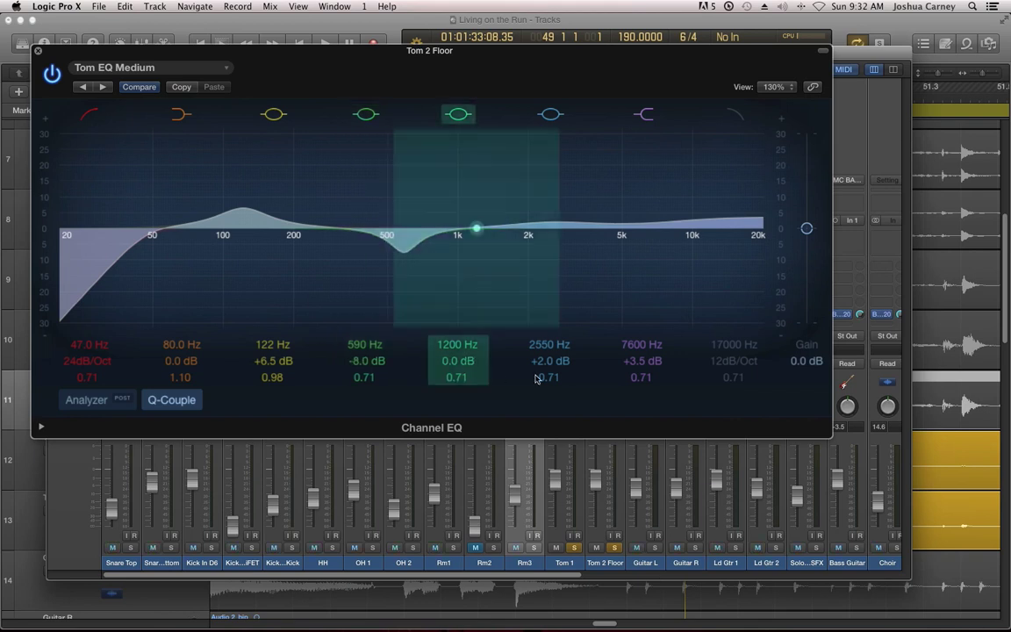
pyautogui.moveTo(562, 358); pyautogui.dragTo(561, 348)
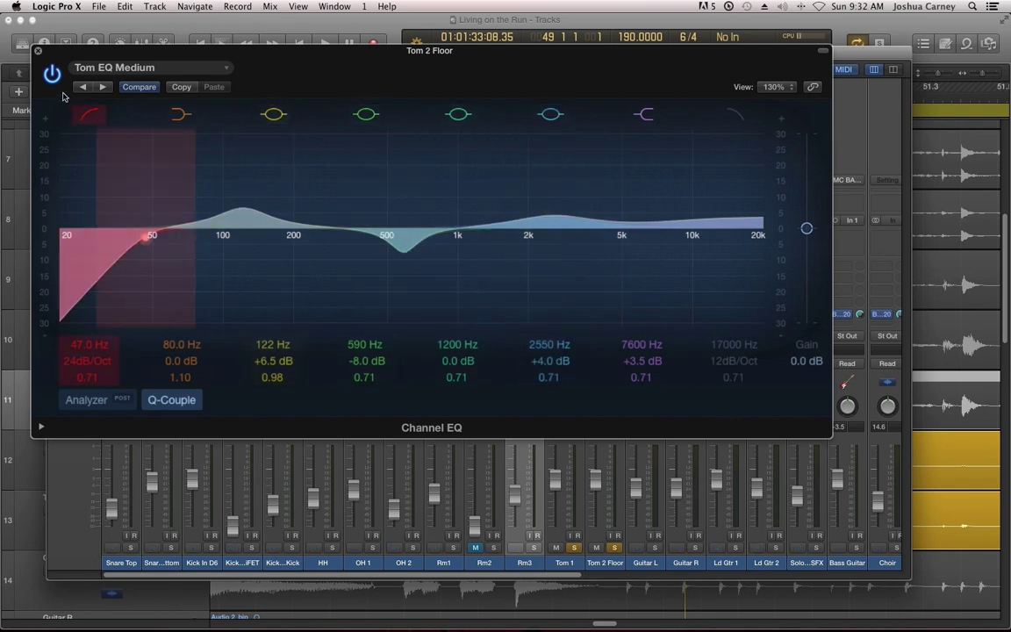
pyautogui.click(38, 50)
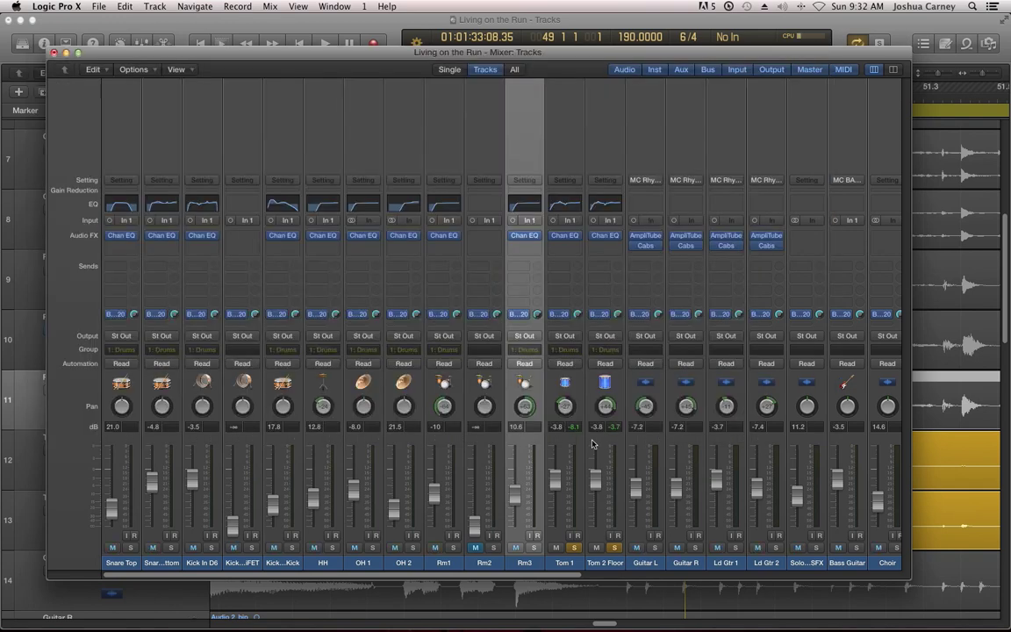
# Play the toms, set the Tom 1 fader to -2.4 dB and Tom 2 Floor to -3.9 dB, and clear both solos
pyautogui.press('space')
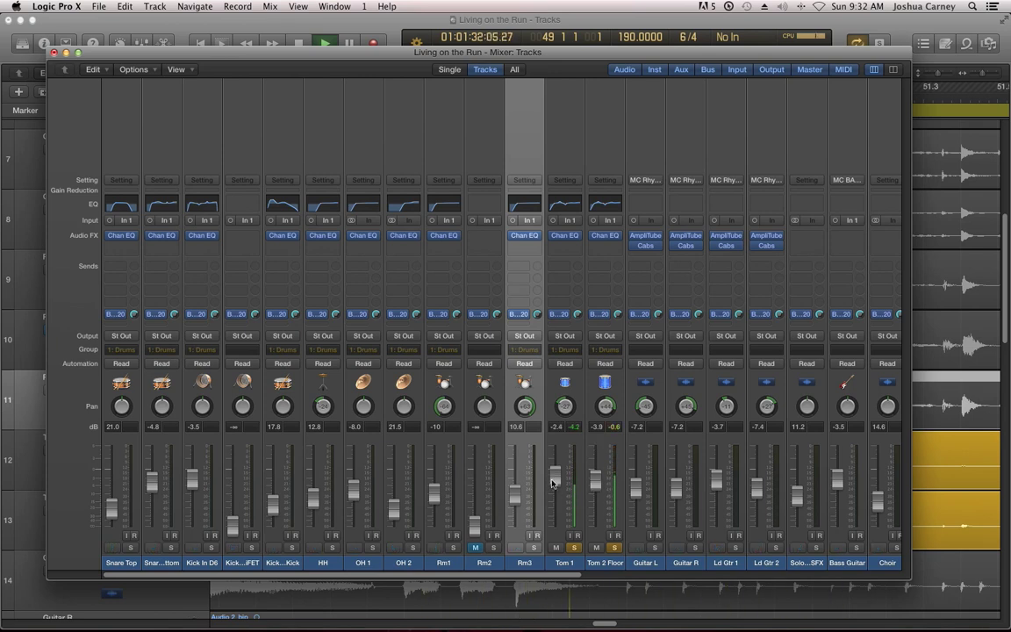
pyautogui.keyDown('alt'); pyautogui.click(615, 546); pyautogui.keyUp('alt')
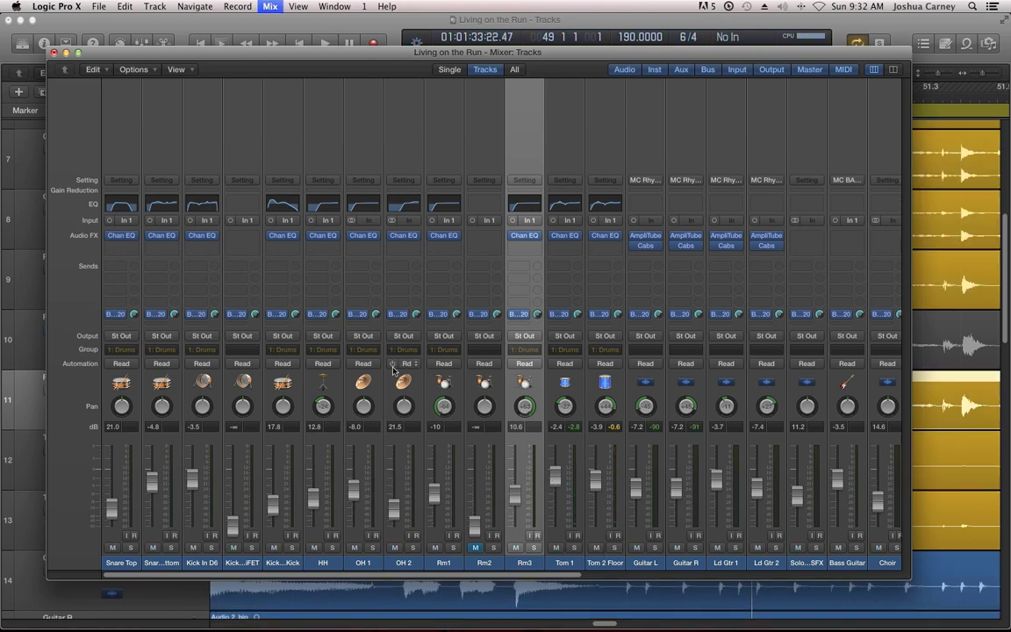
# Close the mixer, set the cycle range from bar 13 to bar 43, and play the full mix
pyautogui.click(54, 53)
pyautogui.press('super+Left')
pyautogui.press('super+Left')
pyautogui.press('super+Left')
pyautogui.press('super+Left')
pyautogui.press('super+Left')
pyautogui.press('super+Left')
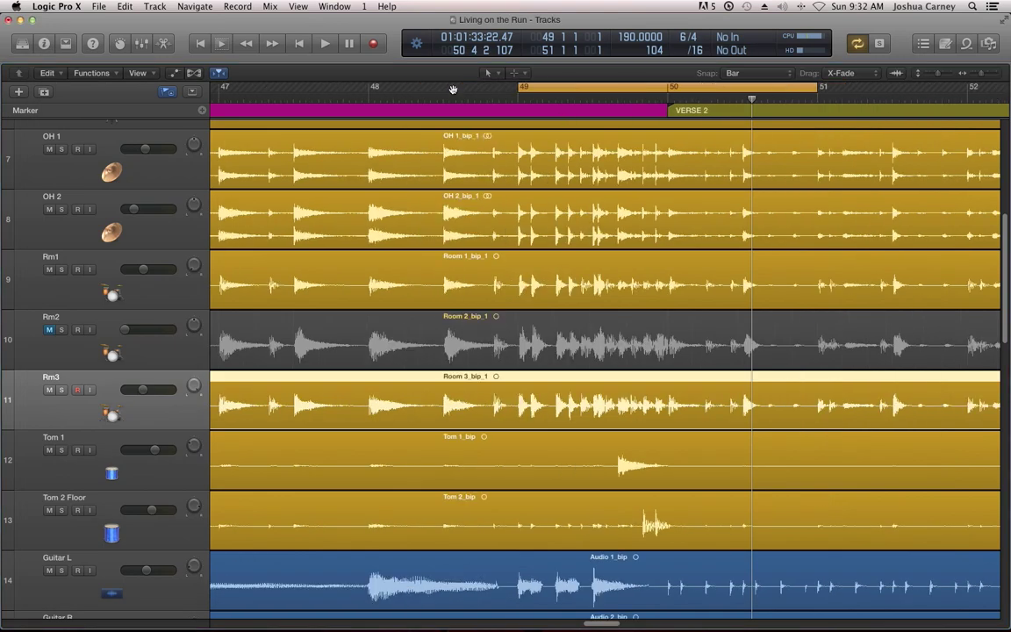
pyautogui.press('super+Left')
pyautogui.press('super+Left')
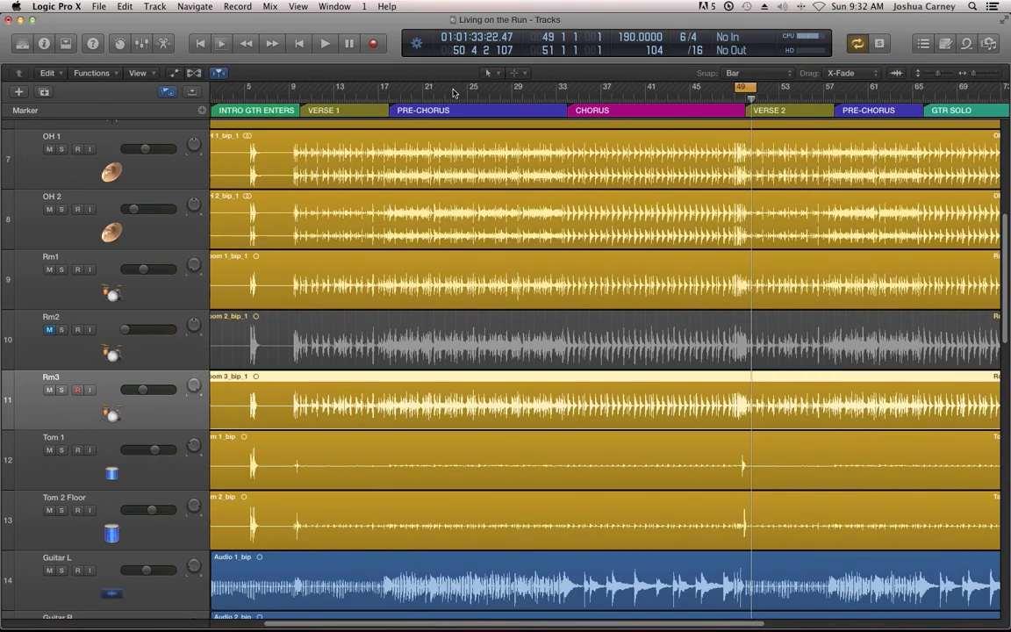
pyautogui.moveTo(340, 89); pyautogui.dragTo(668, 125)
pyautogui.press('space')
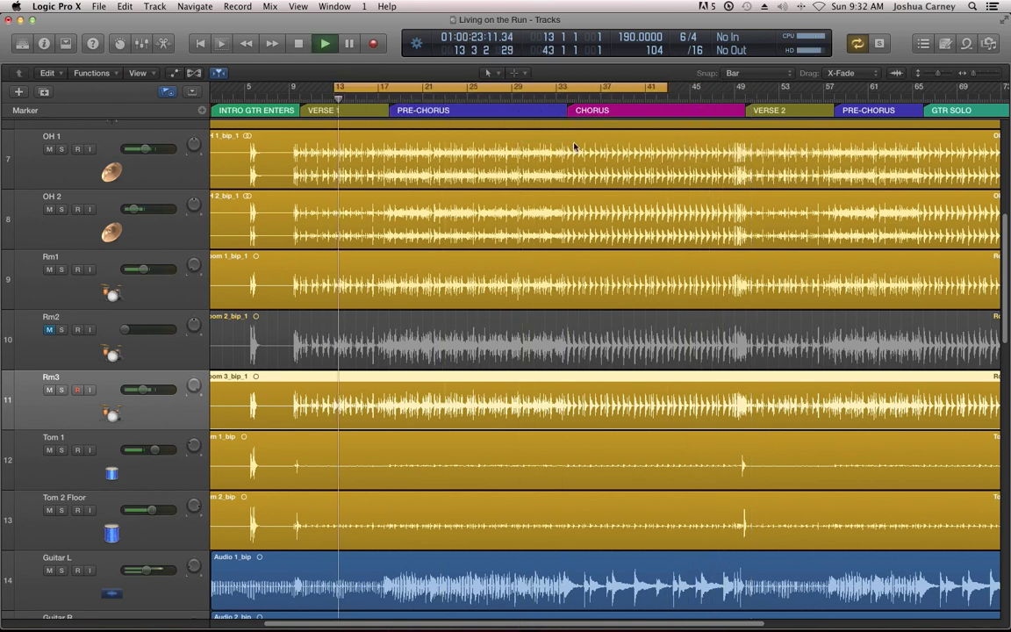
# Reopen the mixer and solo the Drums group through the Kick In D6 channel to audition the equalized drums alone
pyautogui.press('super+2')
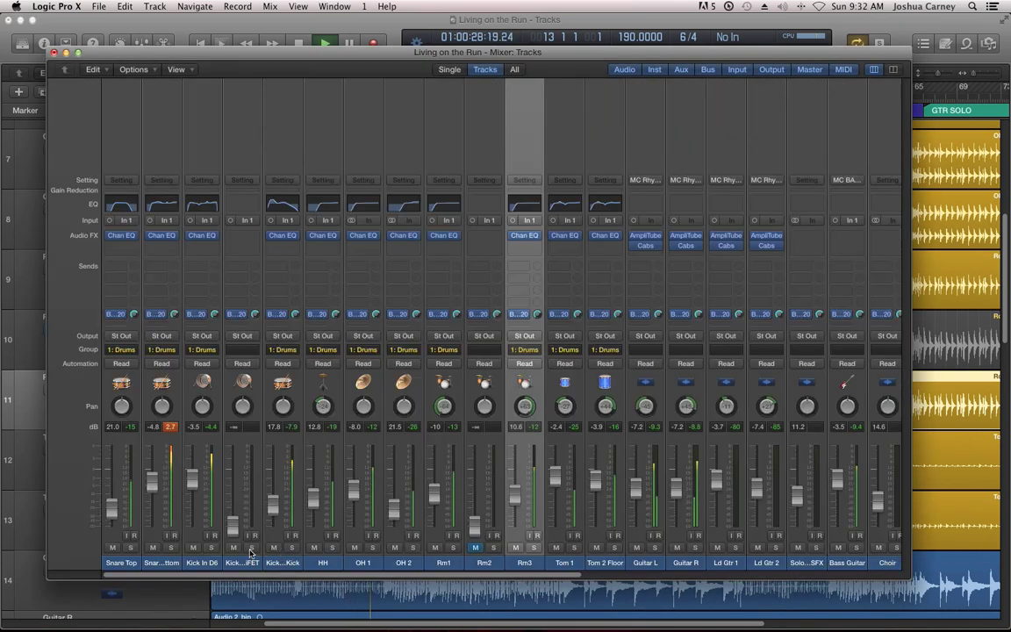
pyautogui.click(251, 548)
pyautogui.click(251, 548)
pyautogui.click(211, 547)
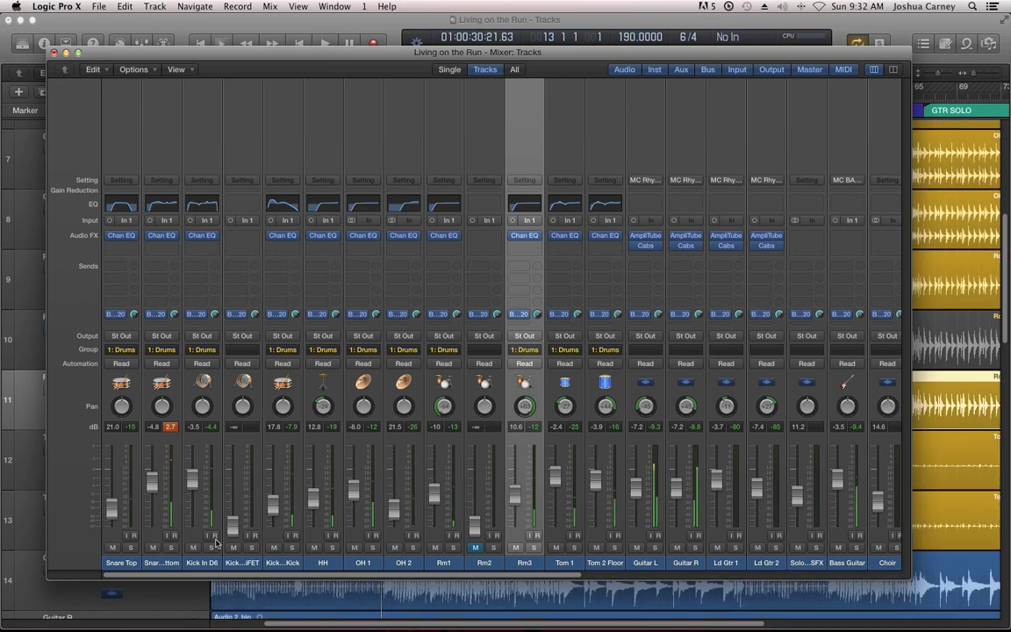
pyautogui.press('space')
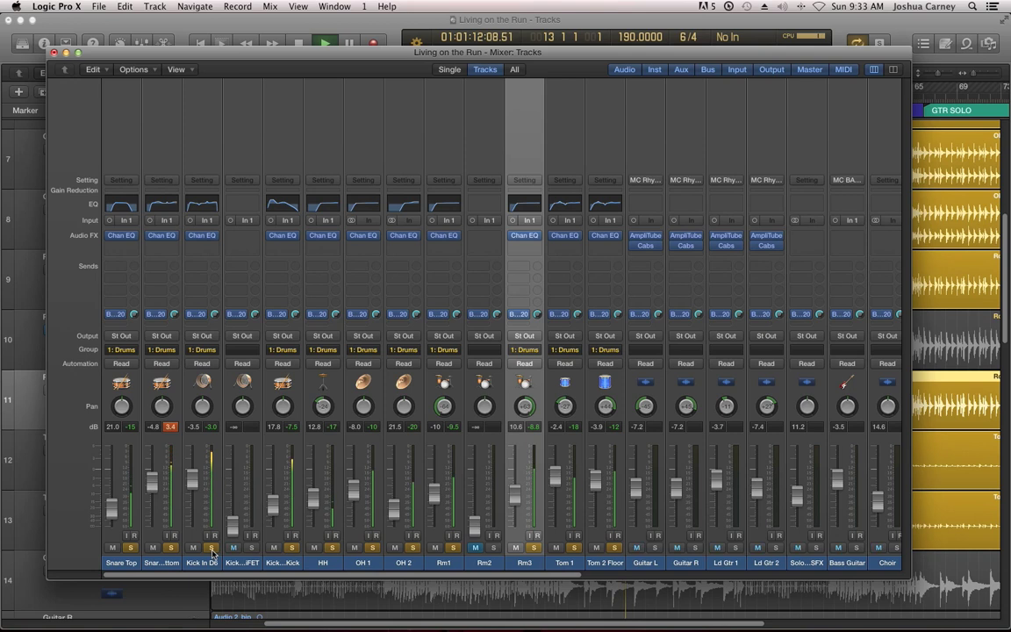
pyautogui.press('space')
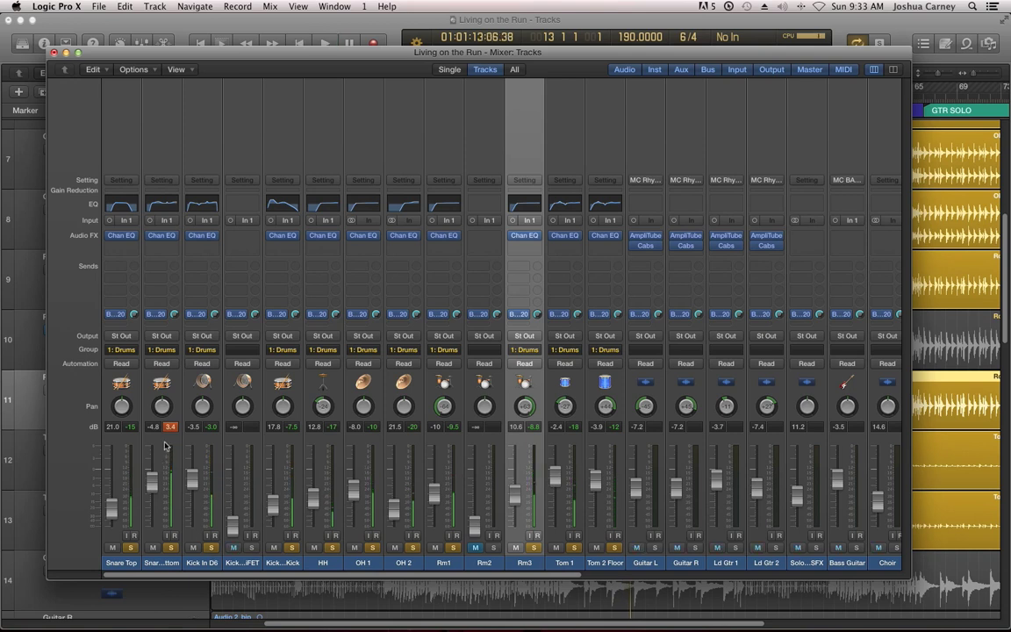